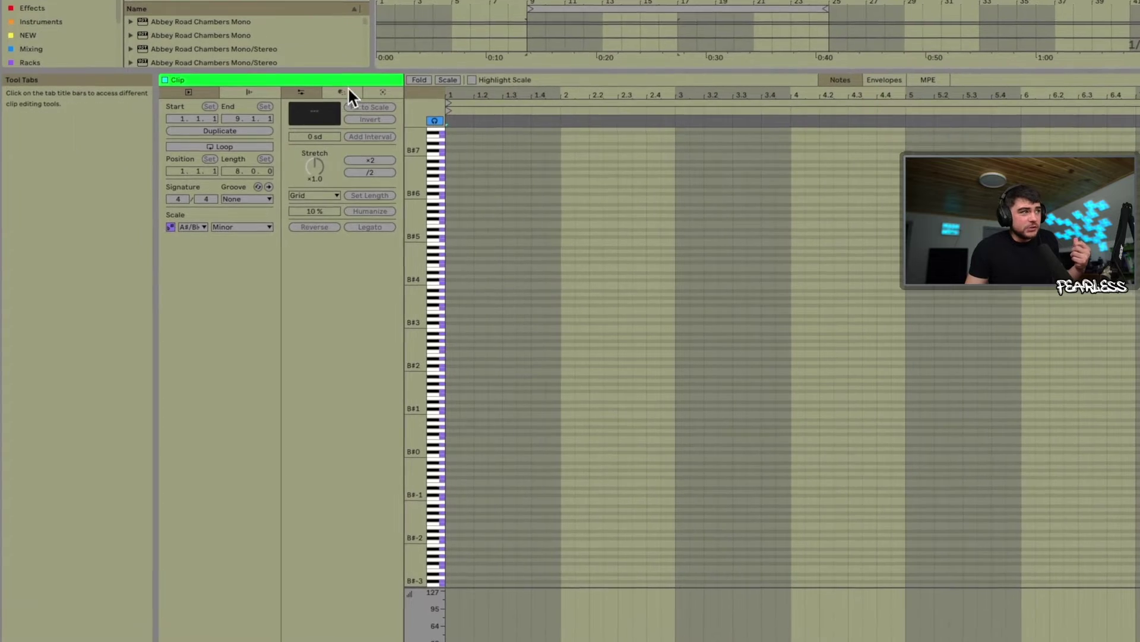
Show the clip's MIDI transformation tools and add a one-bar B#4 note at the start of the clip
click(337, 95)
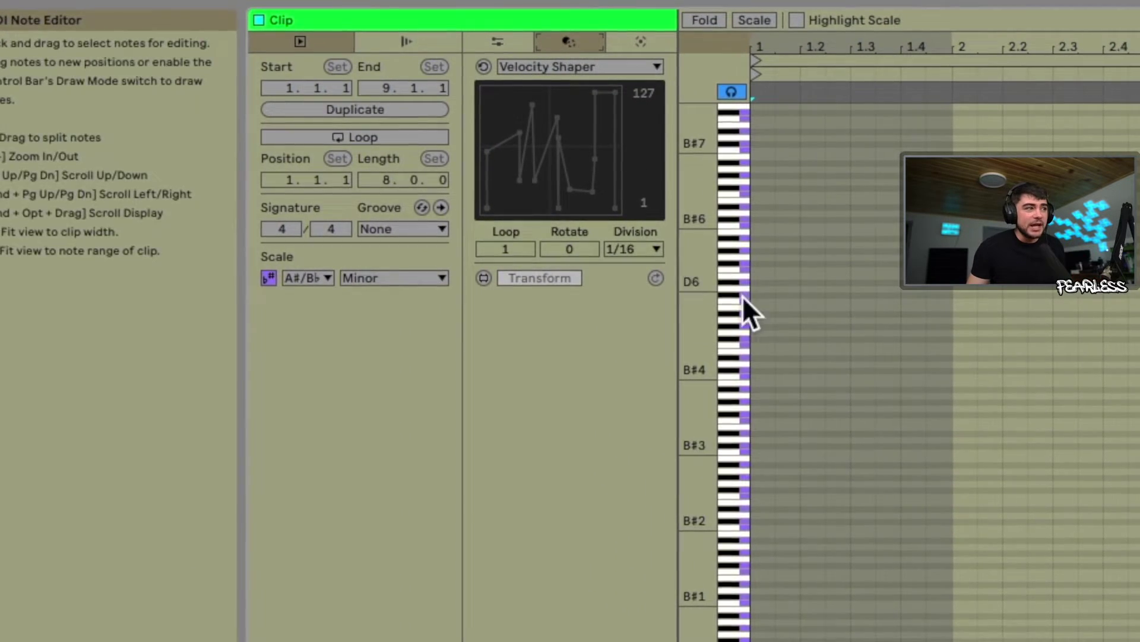
drag(743, 300, 634, 326)
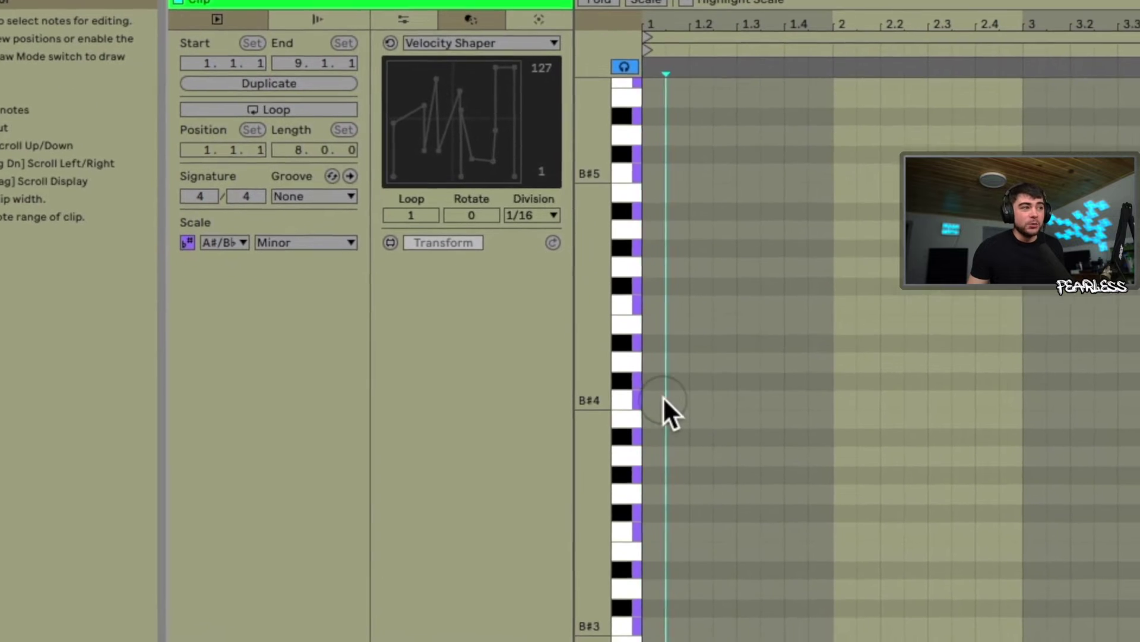
double_click(683, 414)
drag(689, 414, 861, 426)
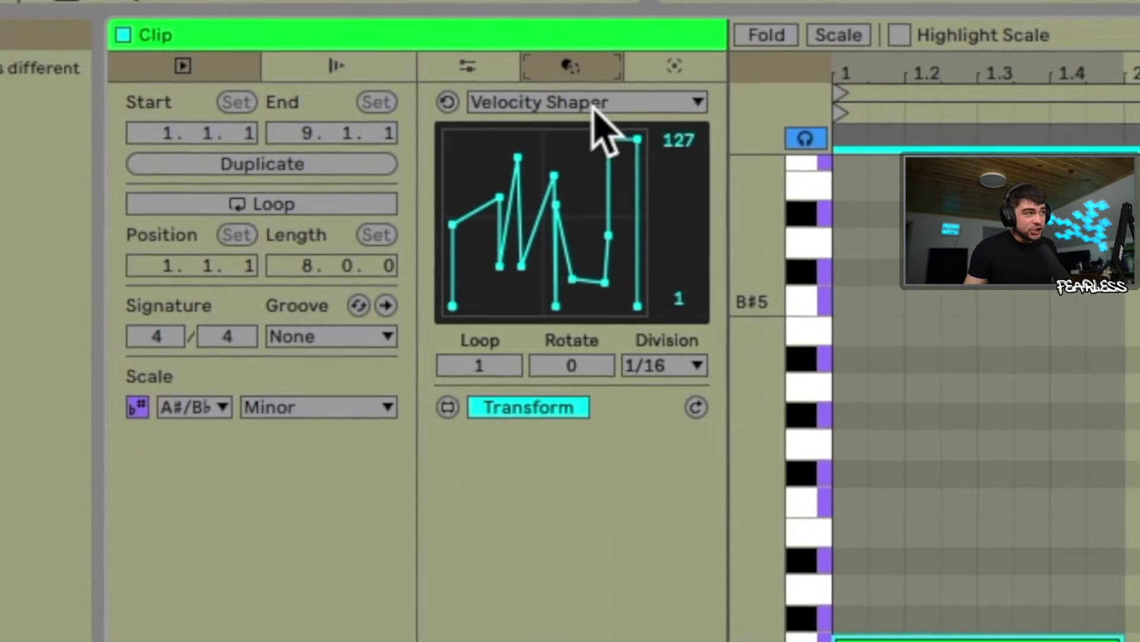
Arpeggiate the B#4 note with a 1/6 rate, 131% gate and +7 sd distance
click(660, 66)
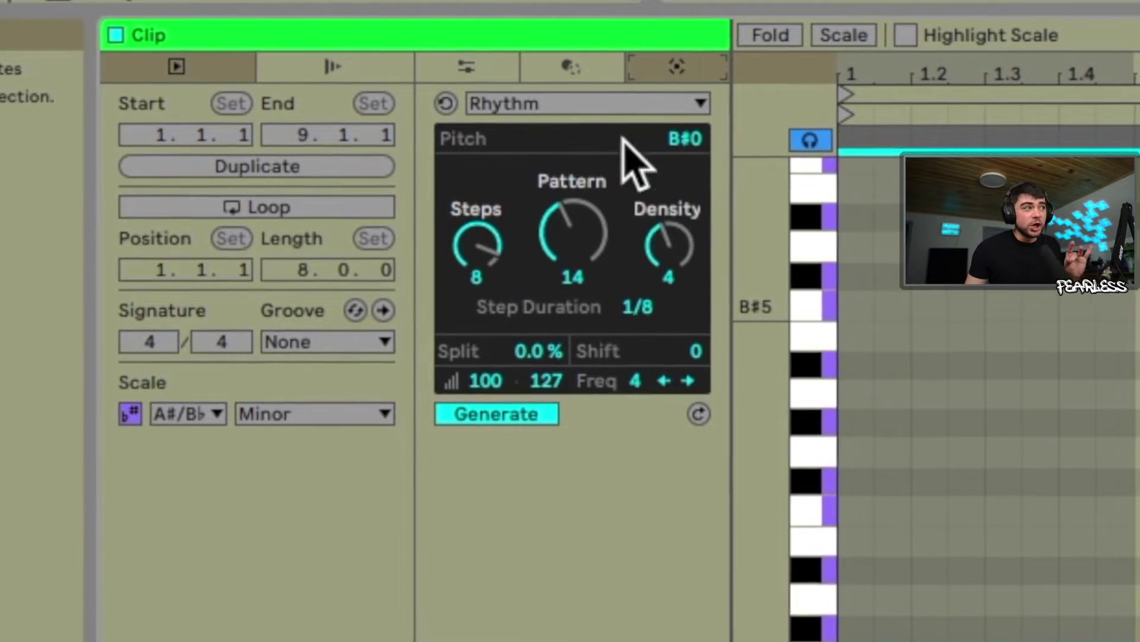
click(570, 64)
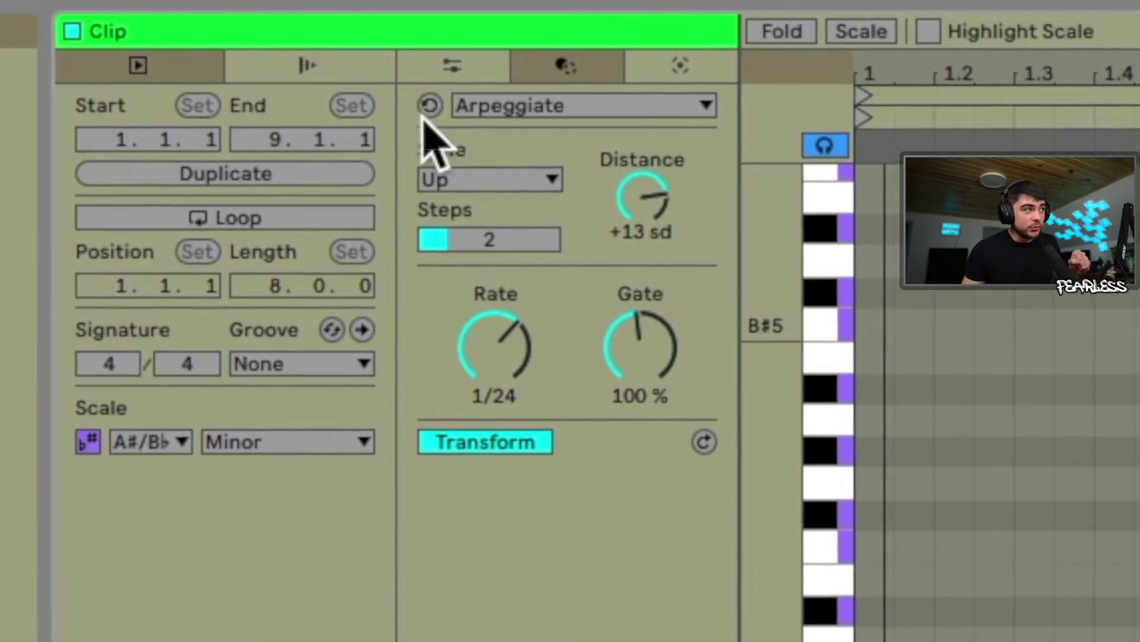
click(703, 440)
click(482, 449)
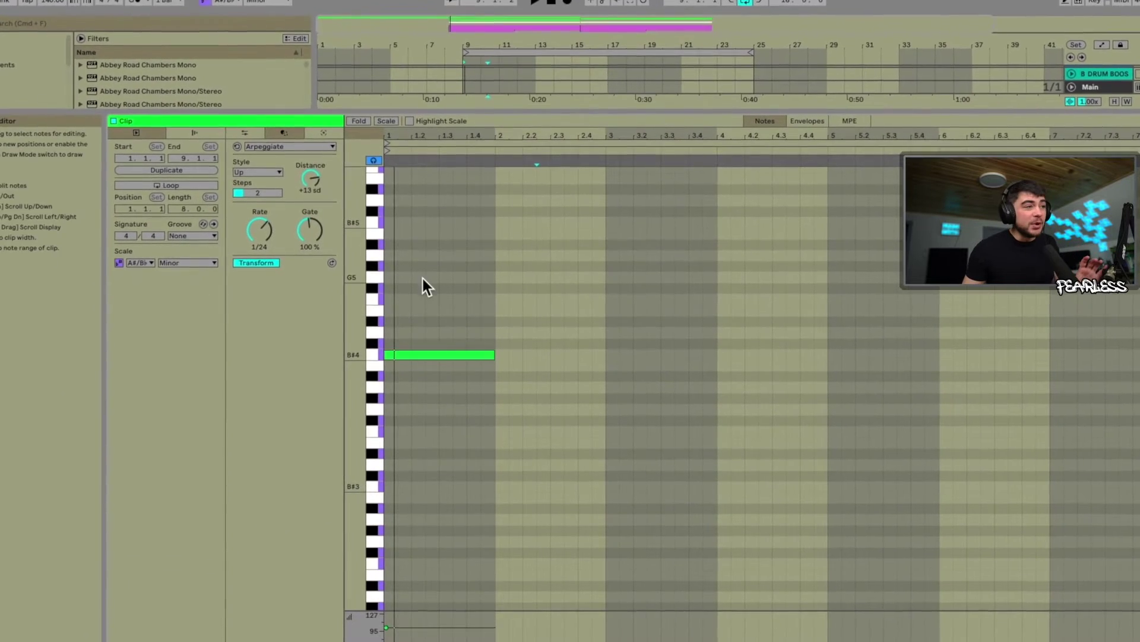
drag(253, 237, 307, 196)
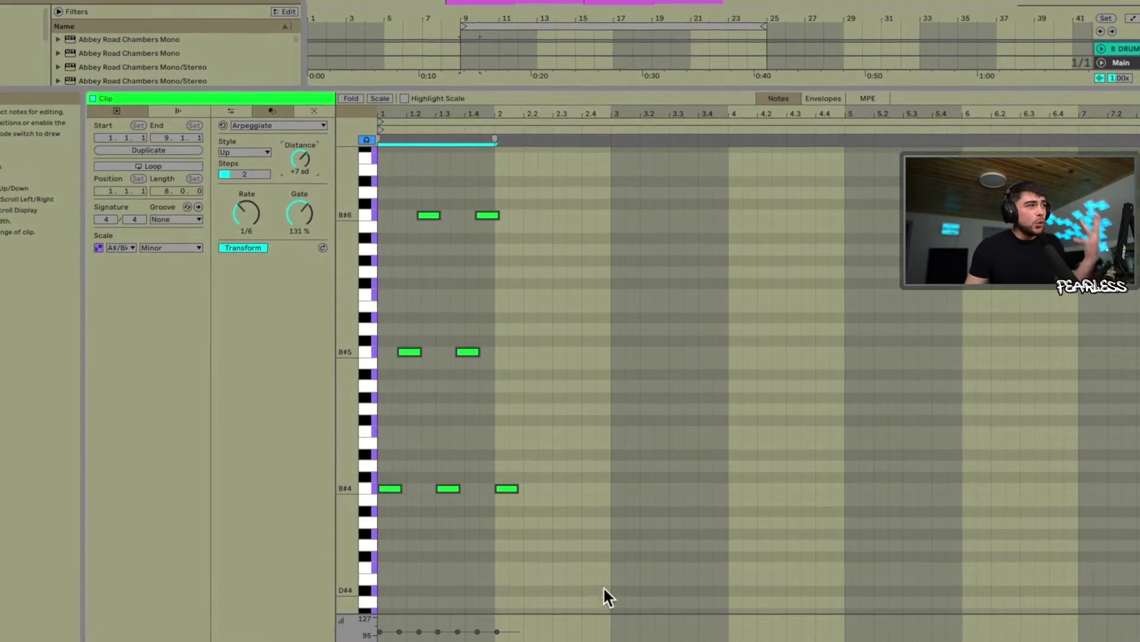
Reset the Arpeggiate settings to their defaults and undo the arpeggio on the B#4 note
key(ctrl+a)
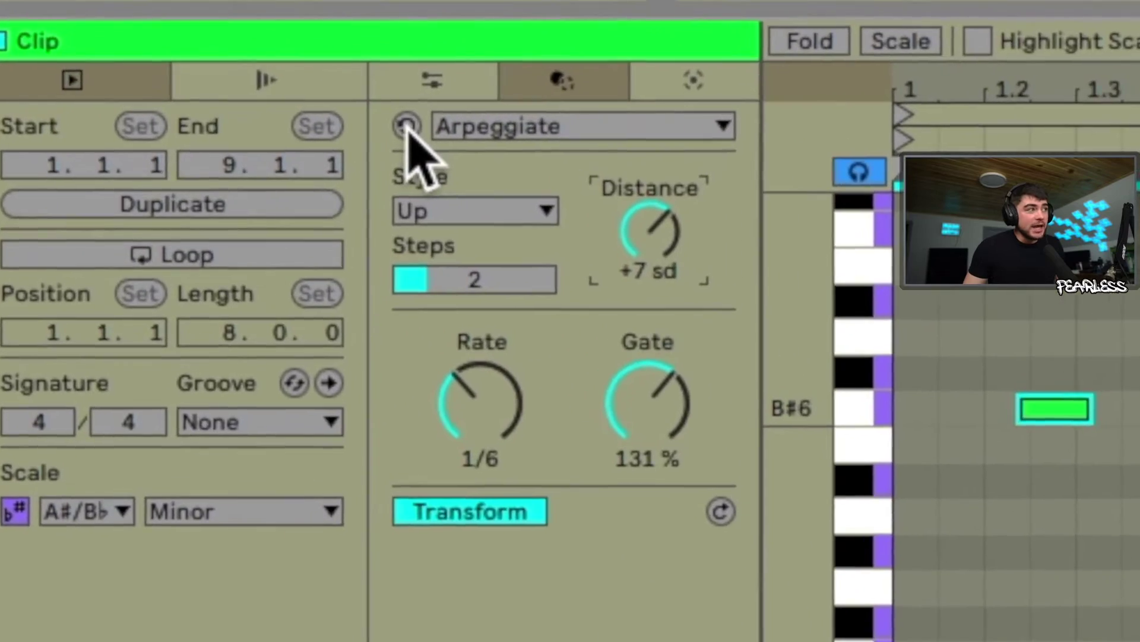
click(334, 122)
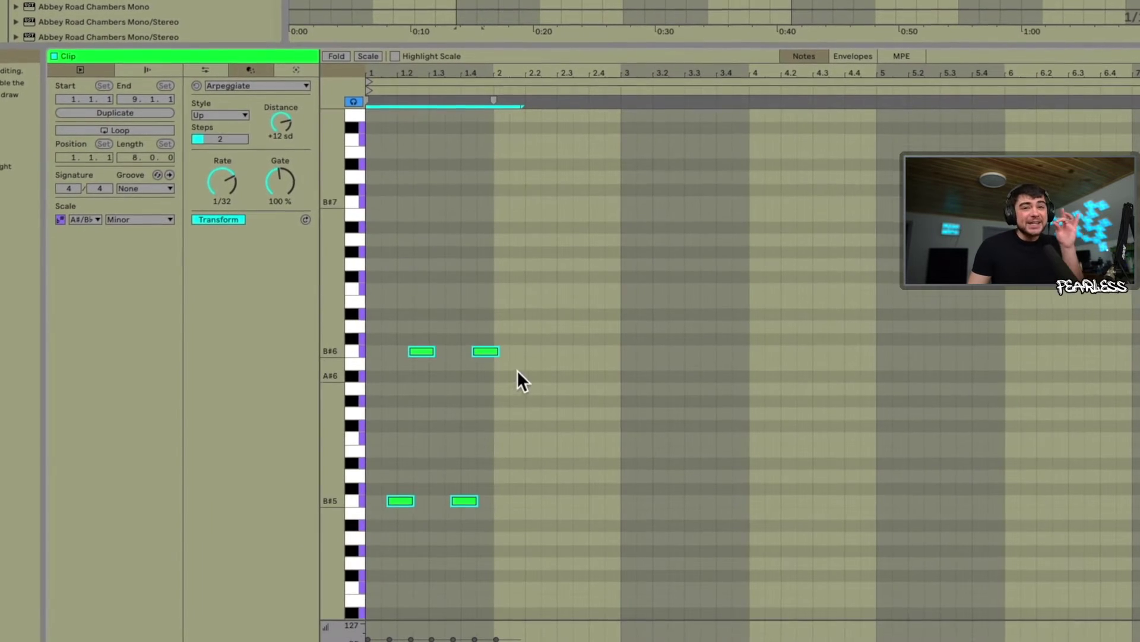
scroll(518, 380, down, 5)
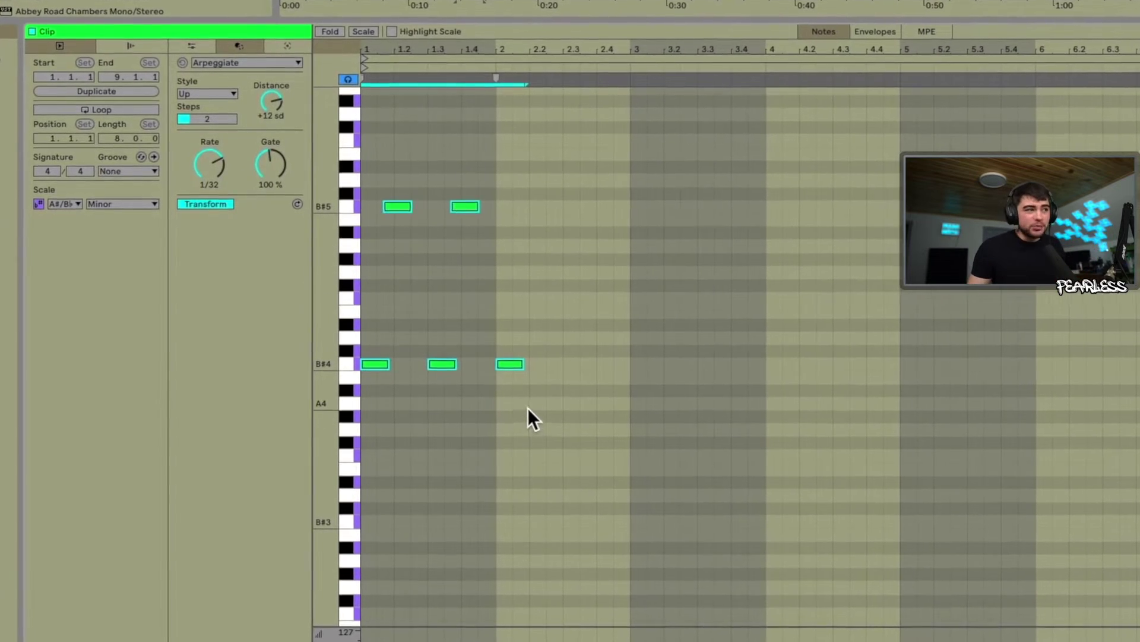
key(ctrl+z)
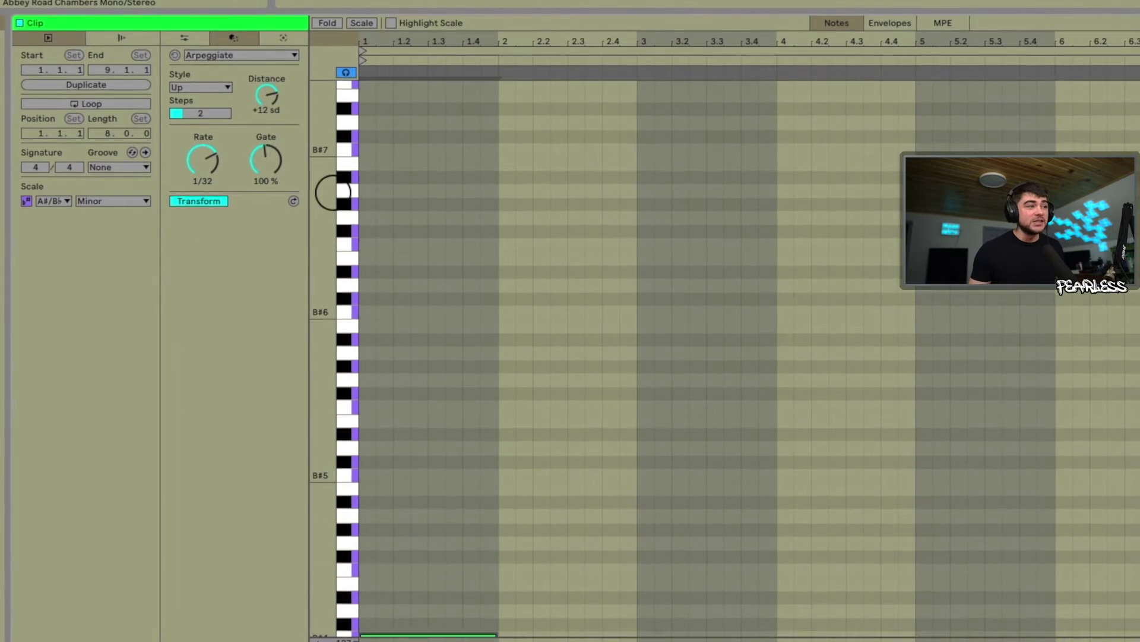
Try arpeggiating the one-bar note with a 1/32 rate, 85% gate and +10 sd distance
drag(571, 445, 306, 85)
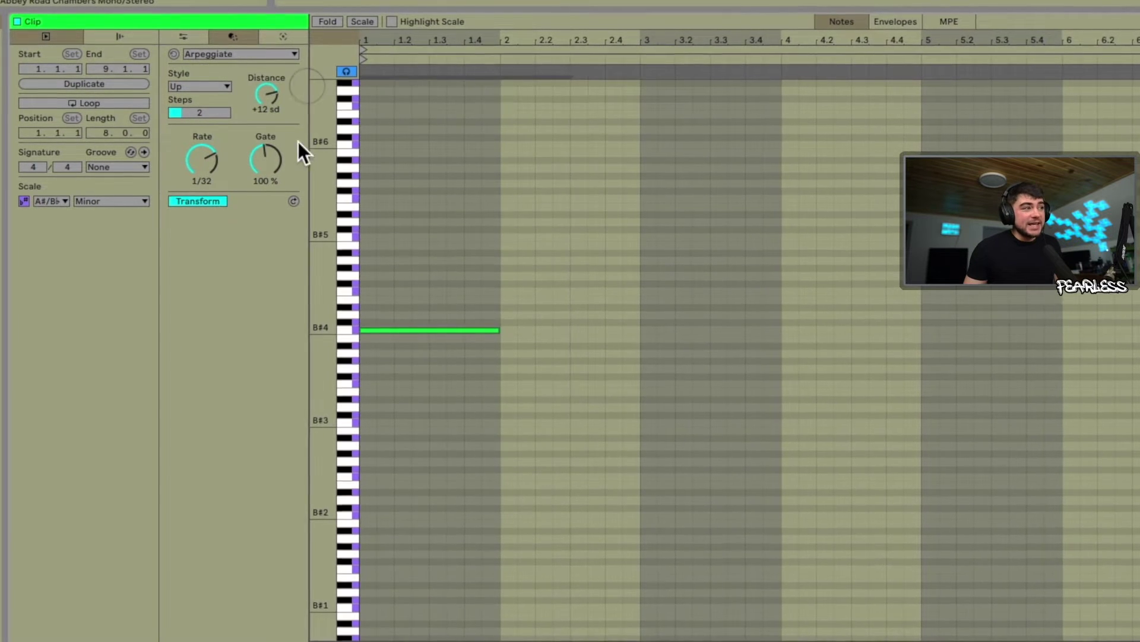
click(294, 201)
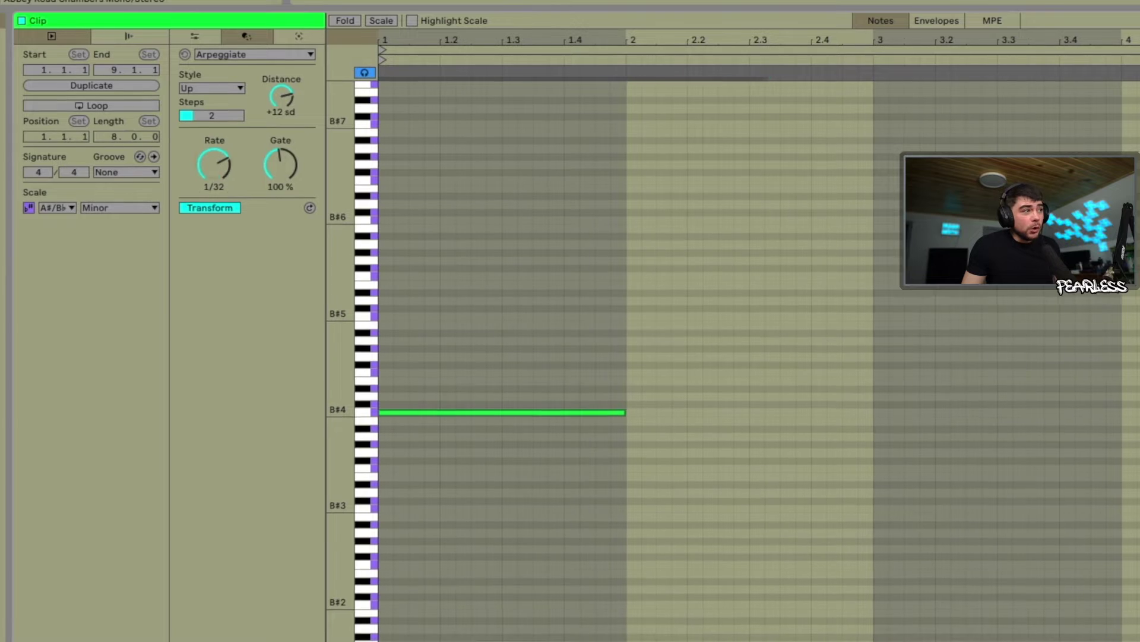
drag(219, 159, 220, 160)
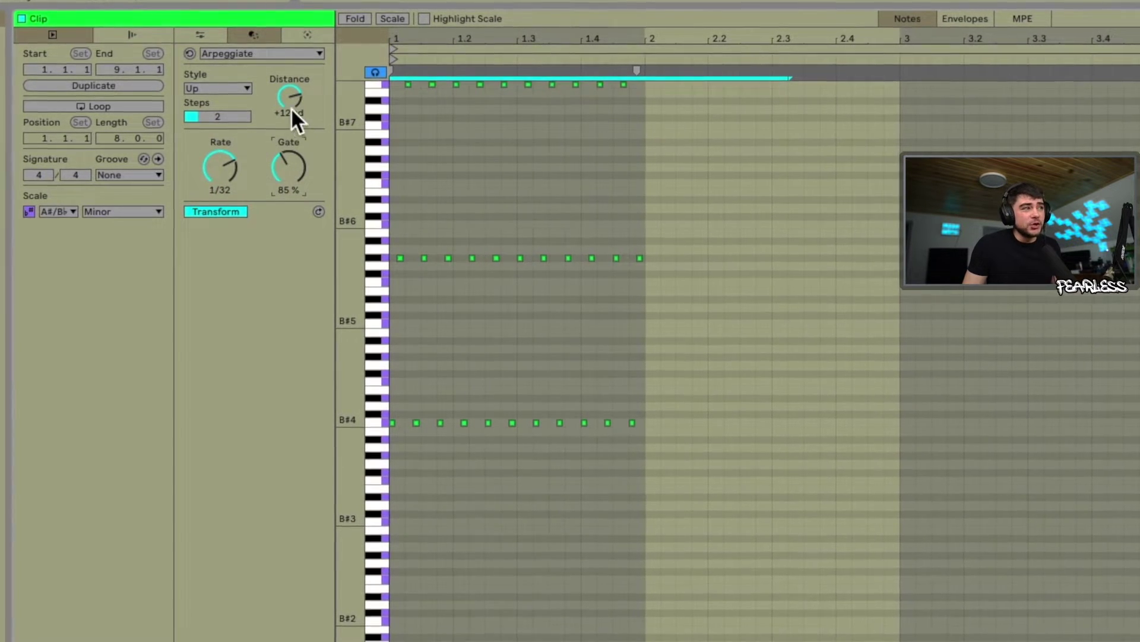
drag(292, 117, 293, 140)
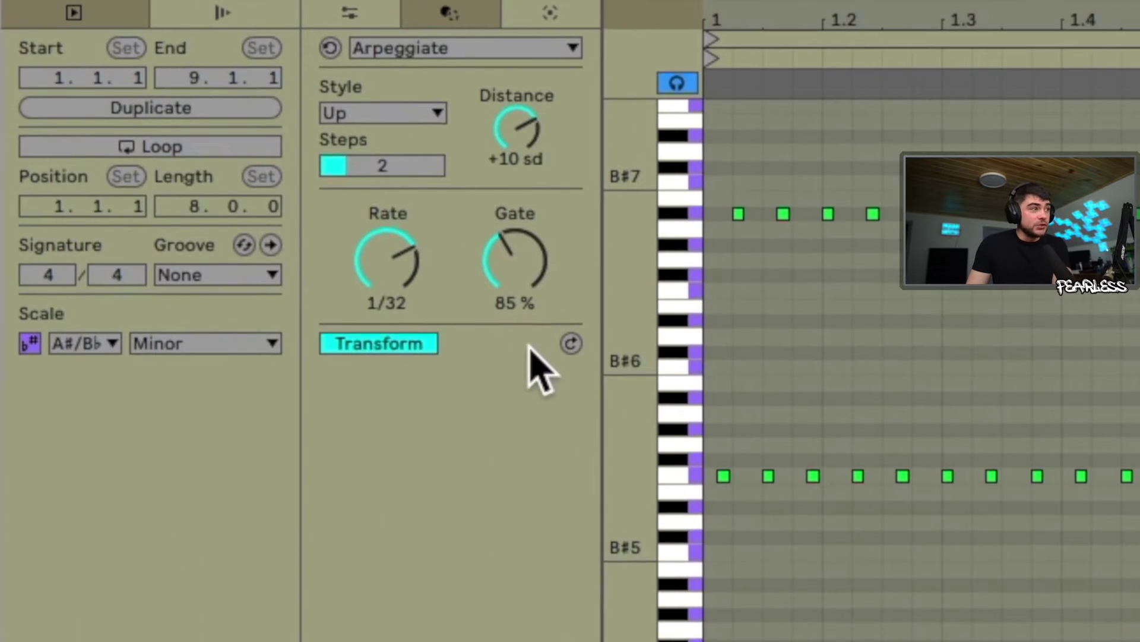
With automatic transforming turned off, set a 1/8 rate, 110% gate and +6 sd distance, and apply the arpeggio to the original note
click(564, 341)
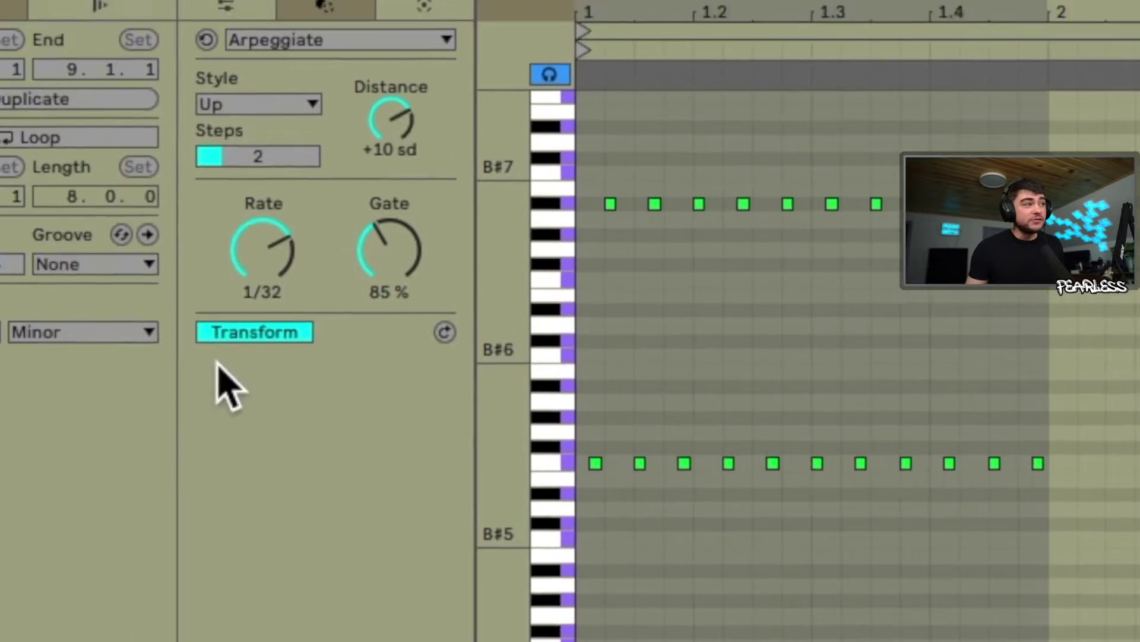
click(427, 389)
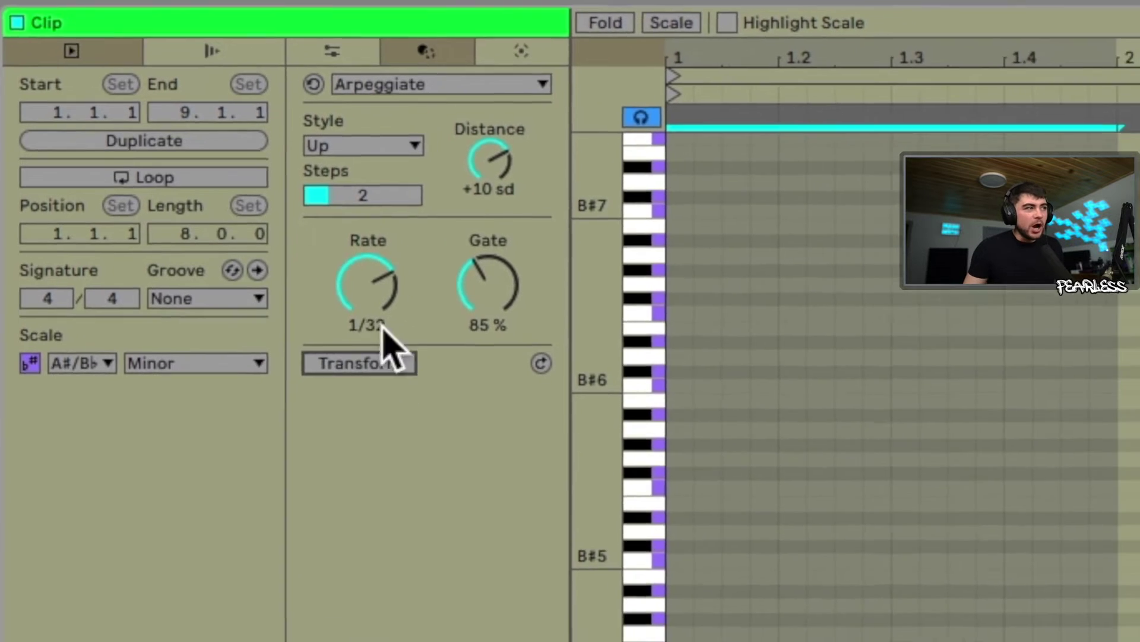
drag(382, 326, 382, 309)
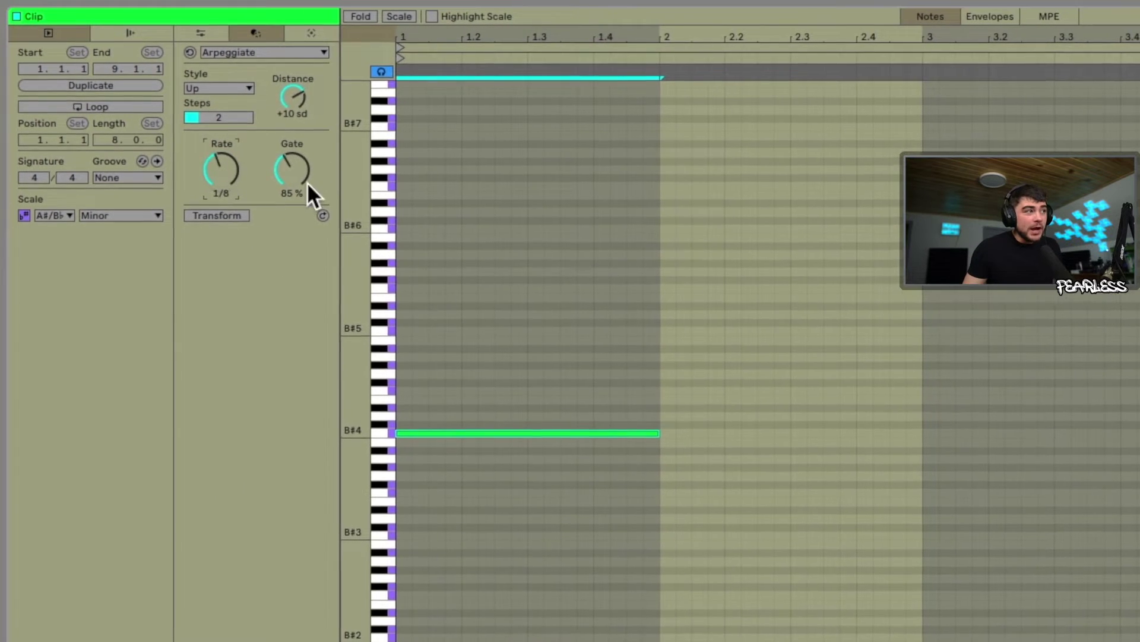
drag(307, 191, 307, 176)
drag(300, 103, 301, 111)
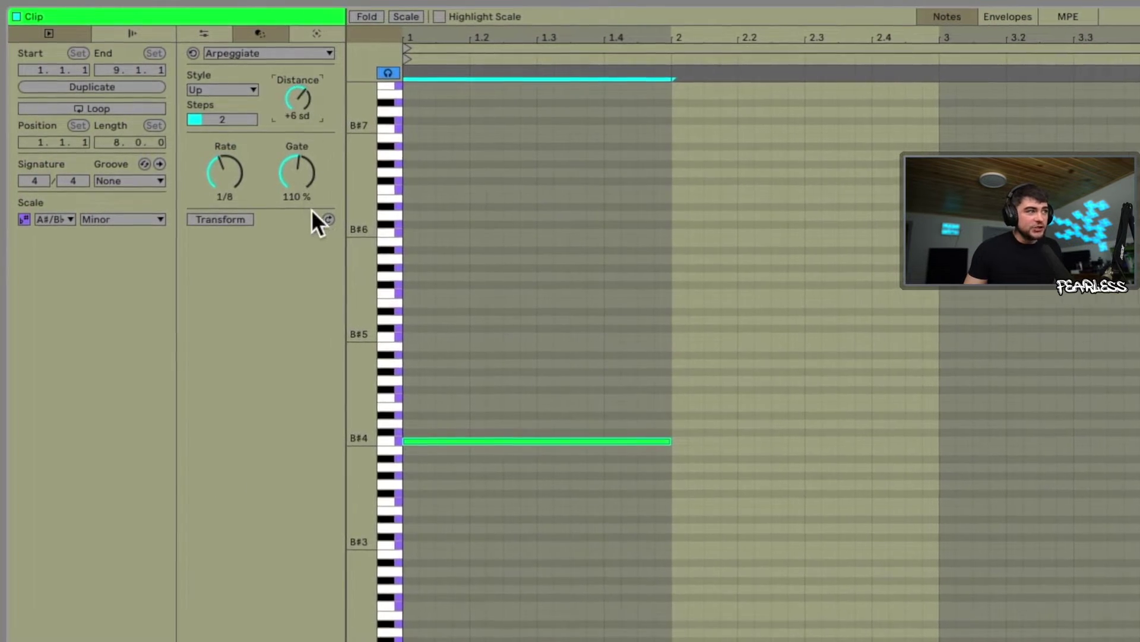
click(327, 219)
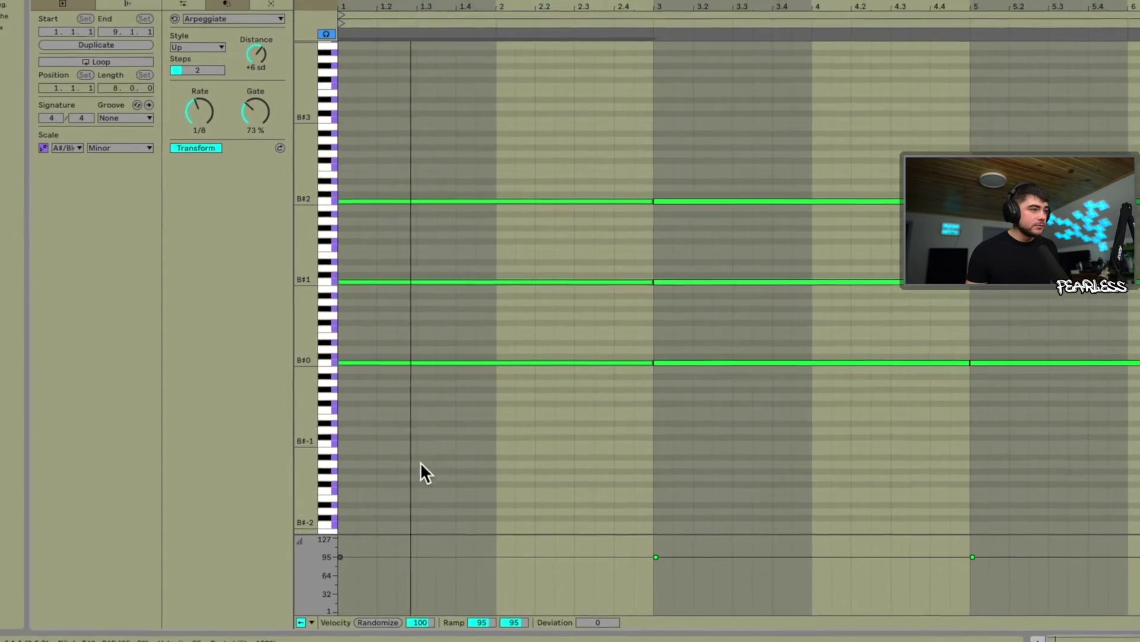
Lengthen the B#3 note to two bars from the clip start and arpeggiate it with the Up style
scroll(416, 470, up, 5)
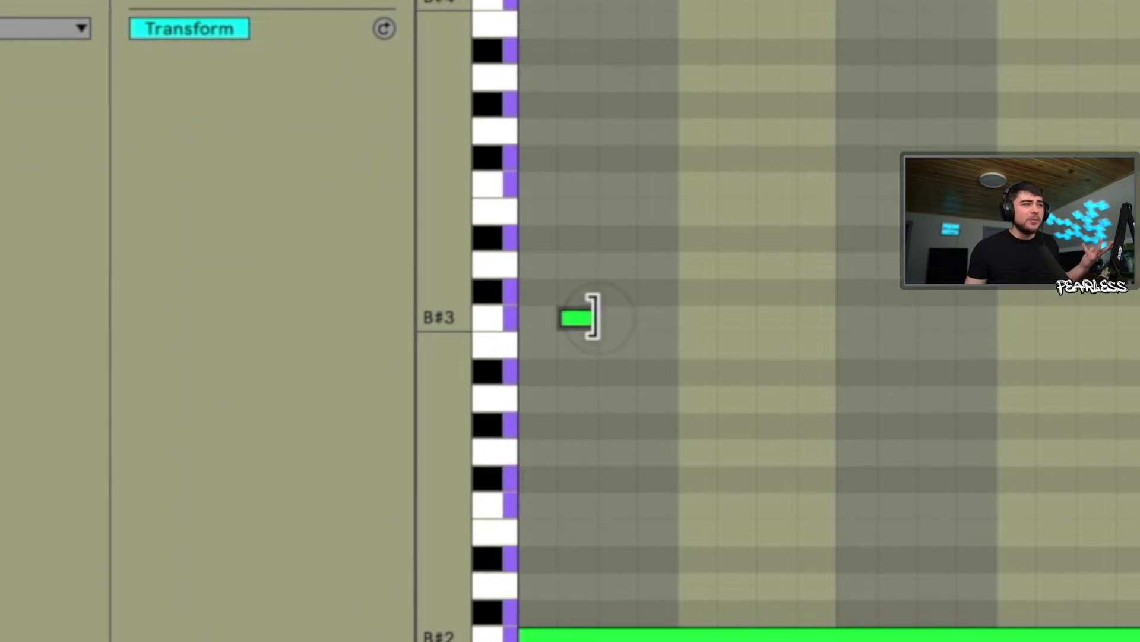
drag(589, 315, 1139, 323)
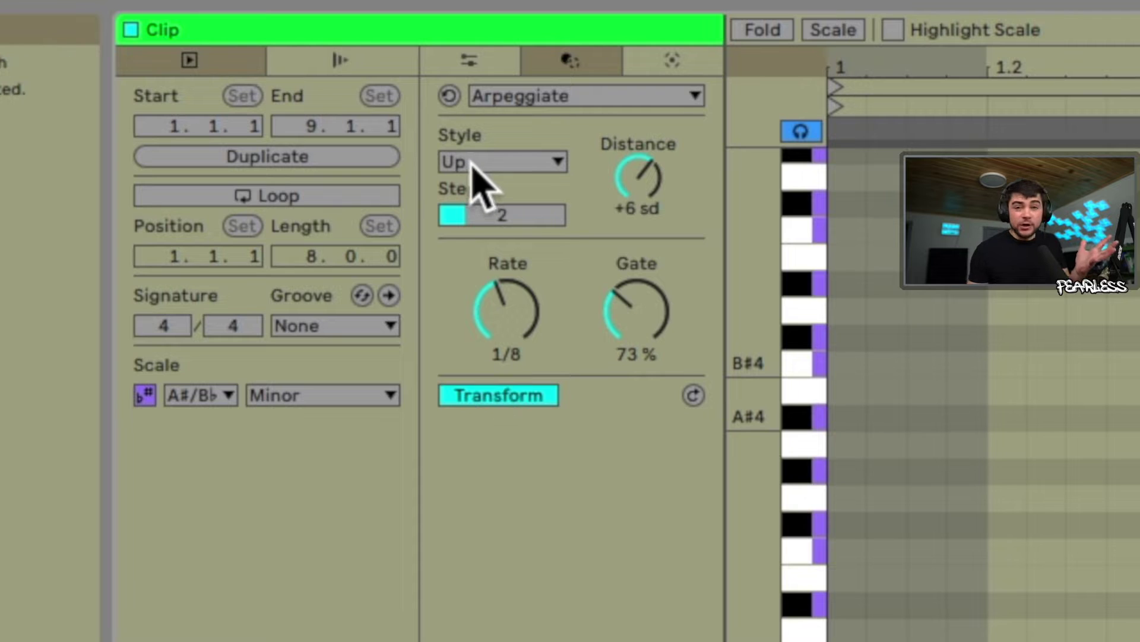
click(484, 163)
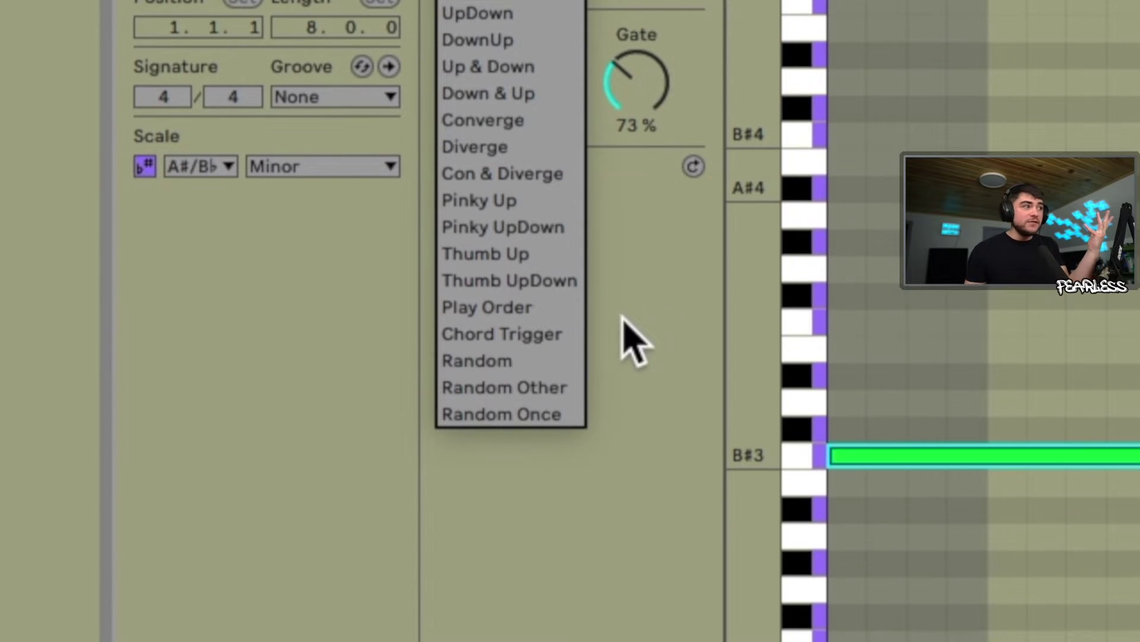
click(625, 314)
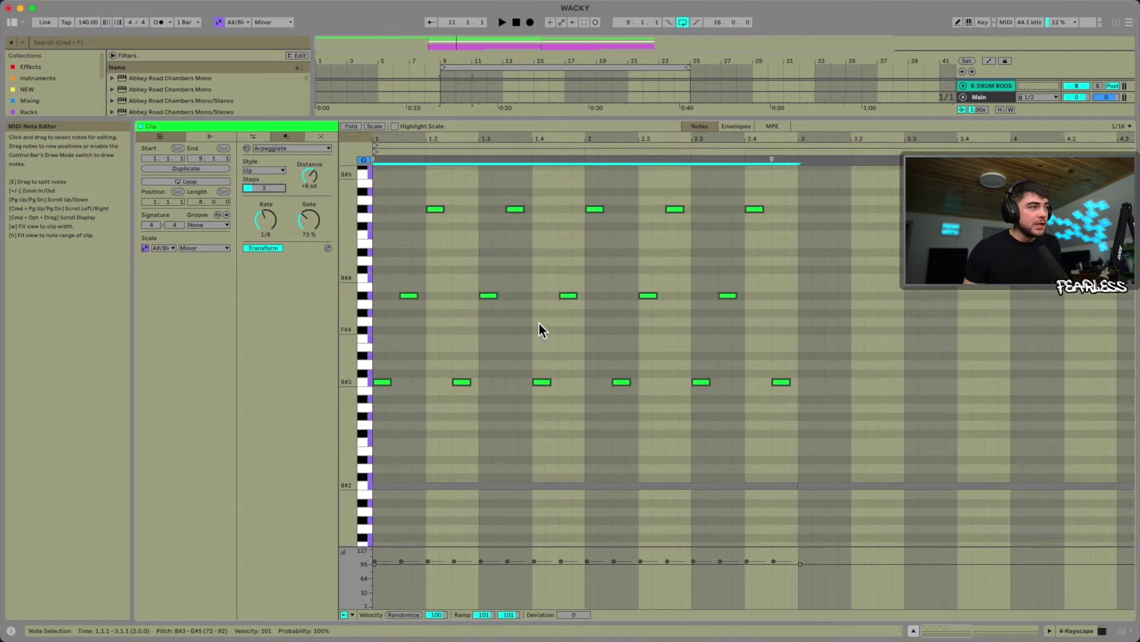
scroll(540, 326, down, 2)
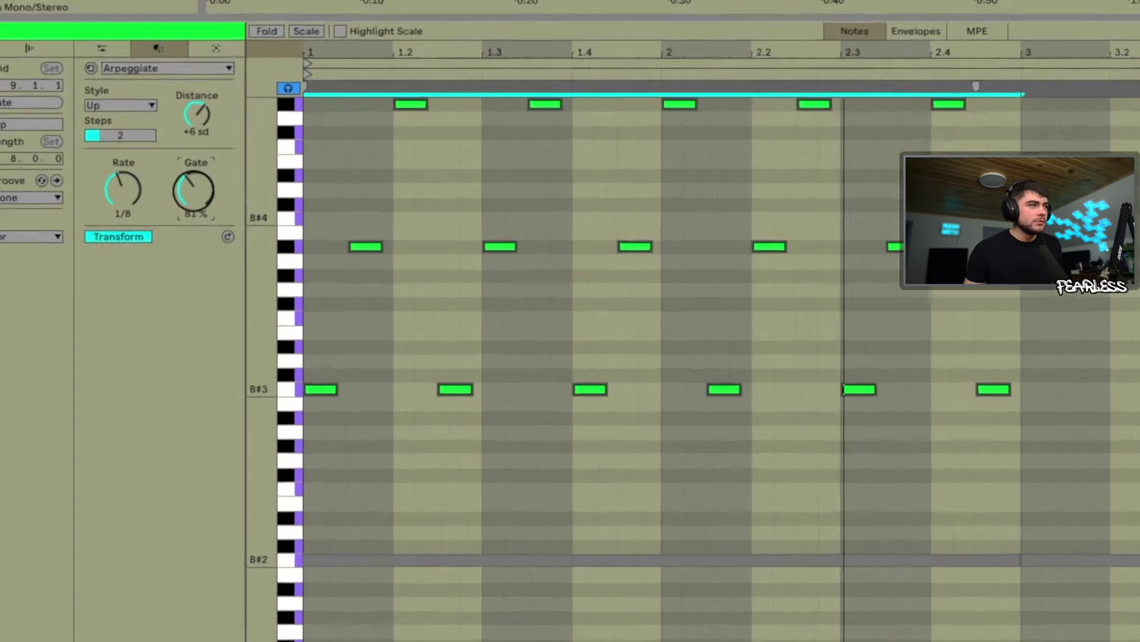
Audition longer and shorter gate settings on the arpeggio, including 137% and 31%, and set the gate to 183%
drag(308, 225, 307, 202)
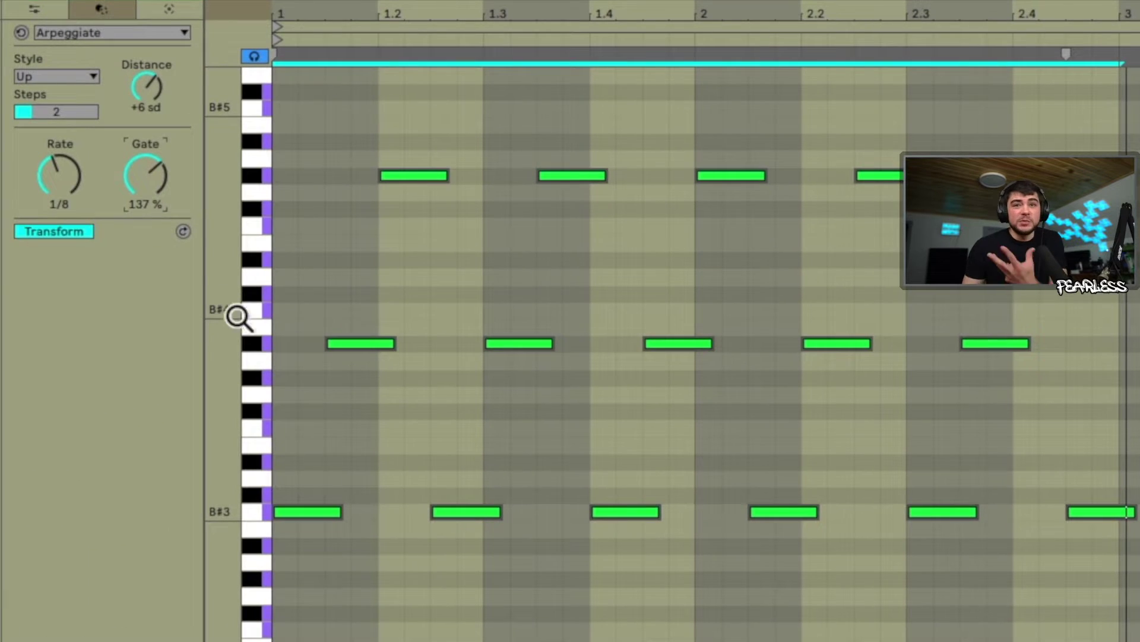
drag(164, 190, 164, 263)
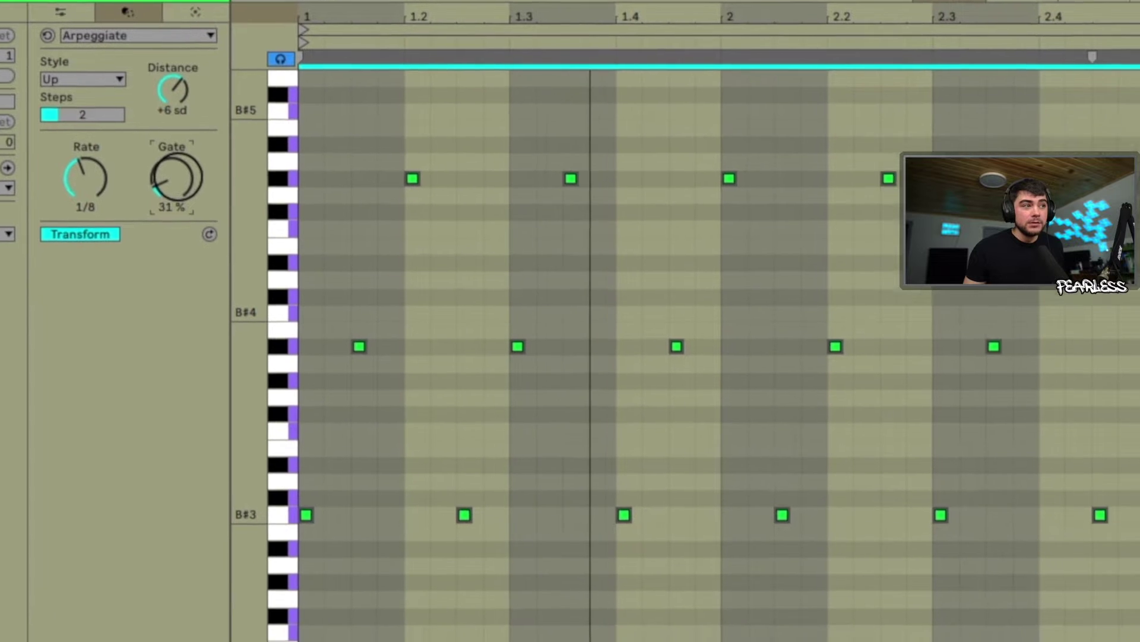
drag(347, 196, 347, 157)
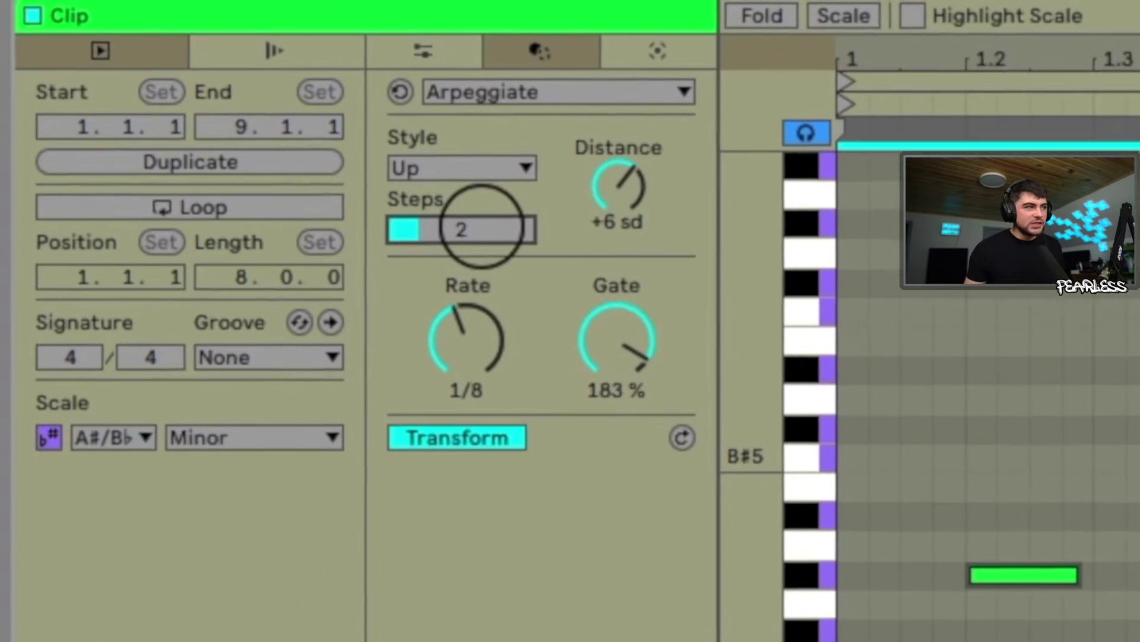
Try different step counts up to 4 on the arpeggio, and set it to 3 steps with a +4 sd distance
drag(70, 113, 70, 110)
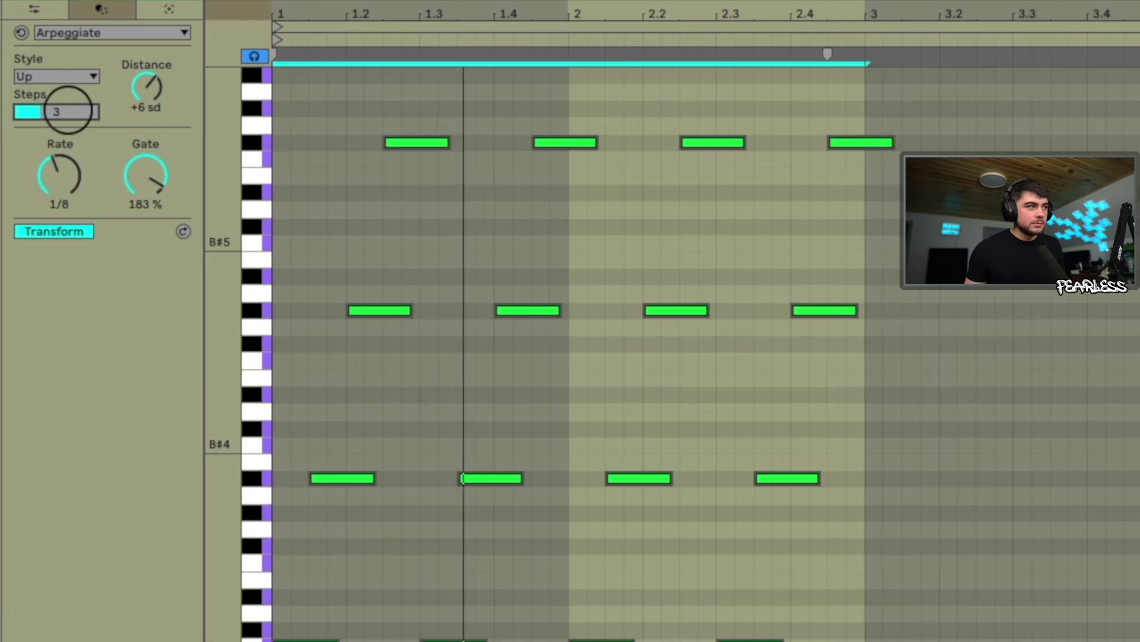
drag(515, 237, 515, 232)
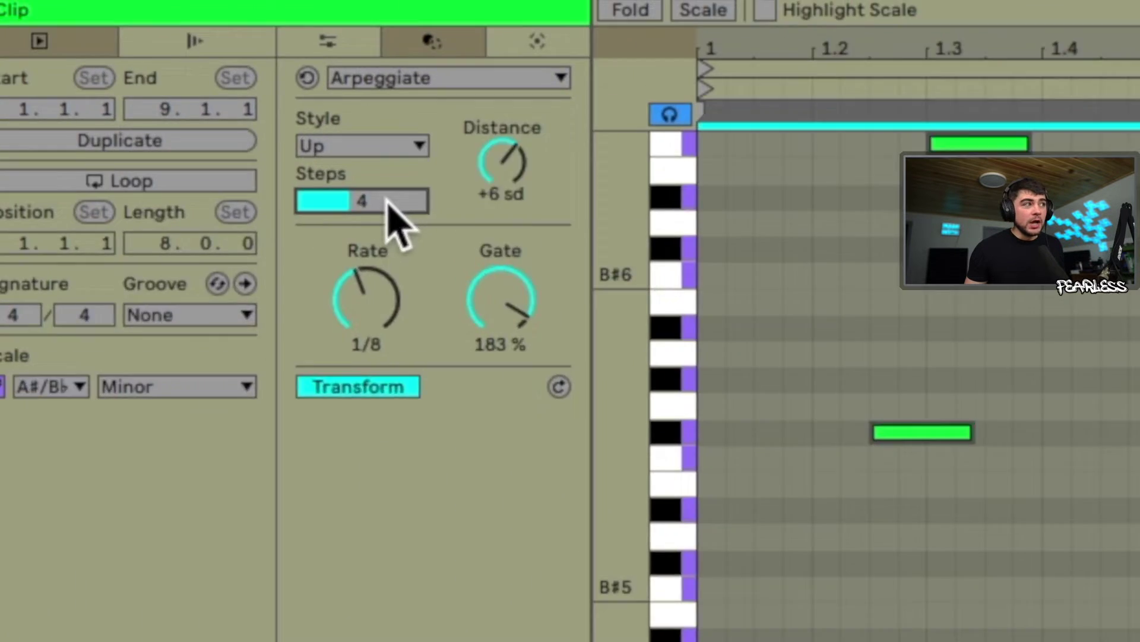
drag(69, 111, 69, 116)
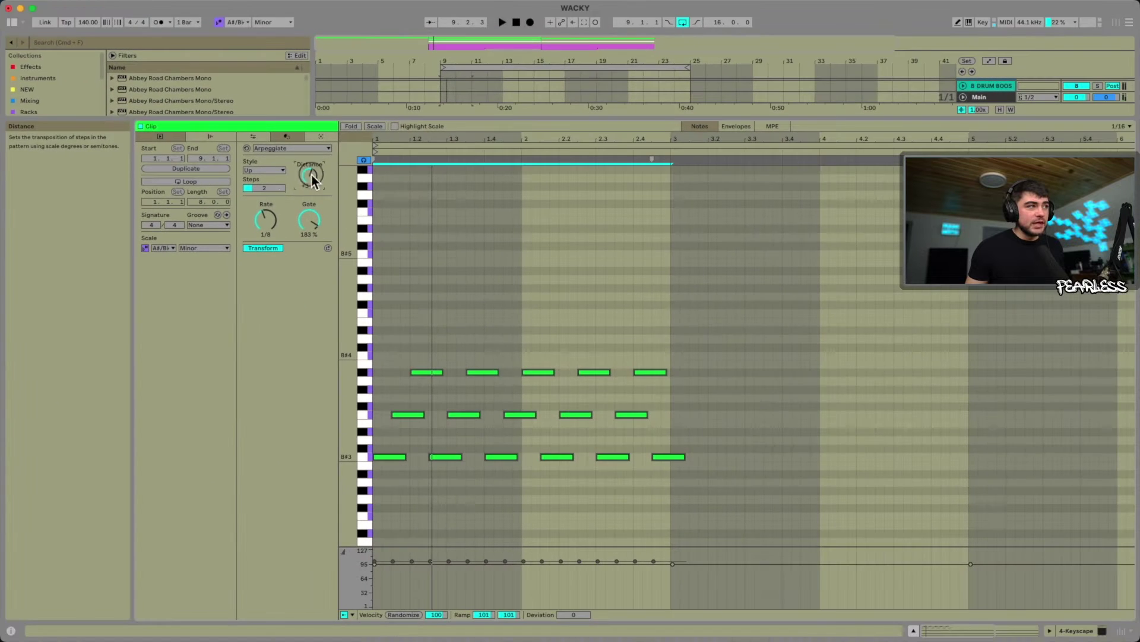
drag(534, 238, 535, 231)
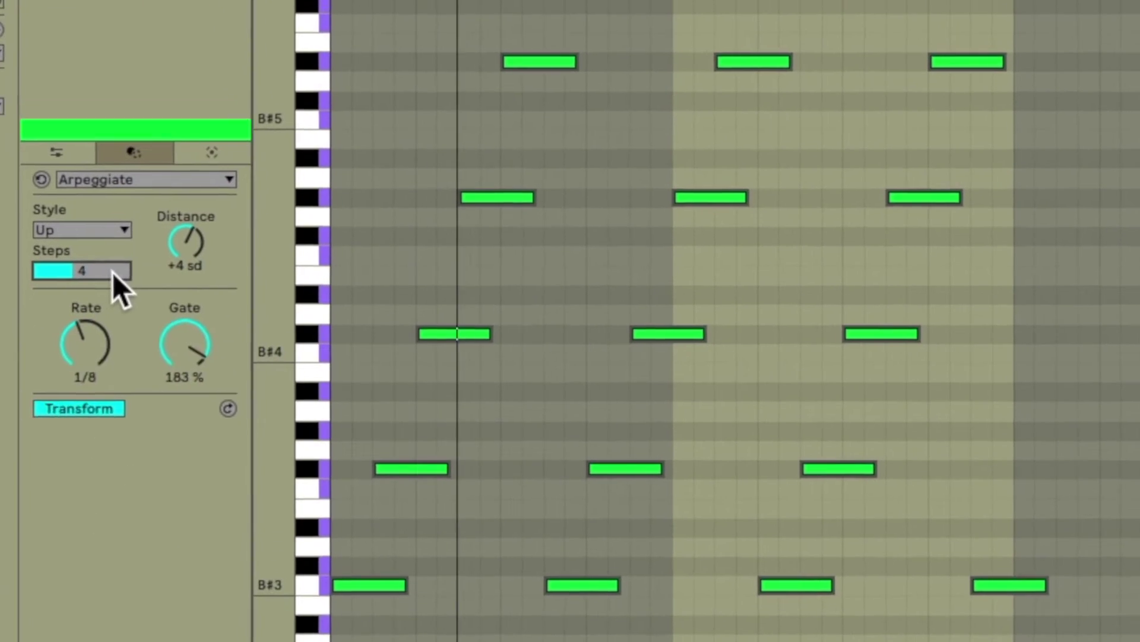
drag(112, 272, 114, 275)
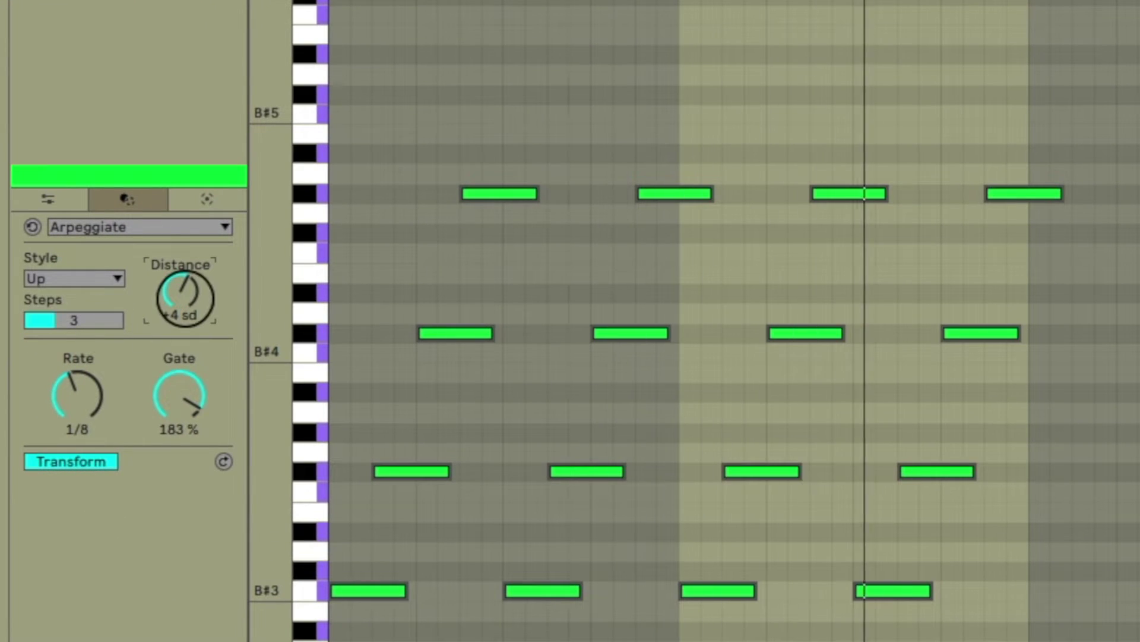
drag(184, 297, 182, 295)
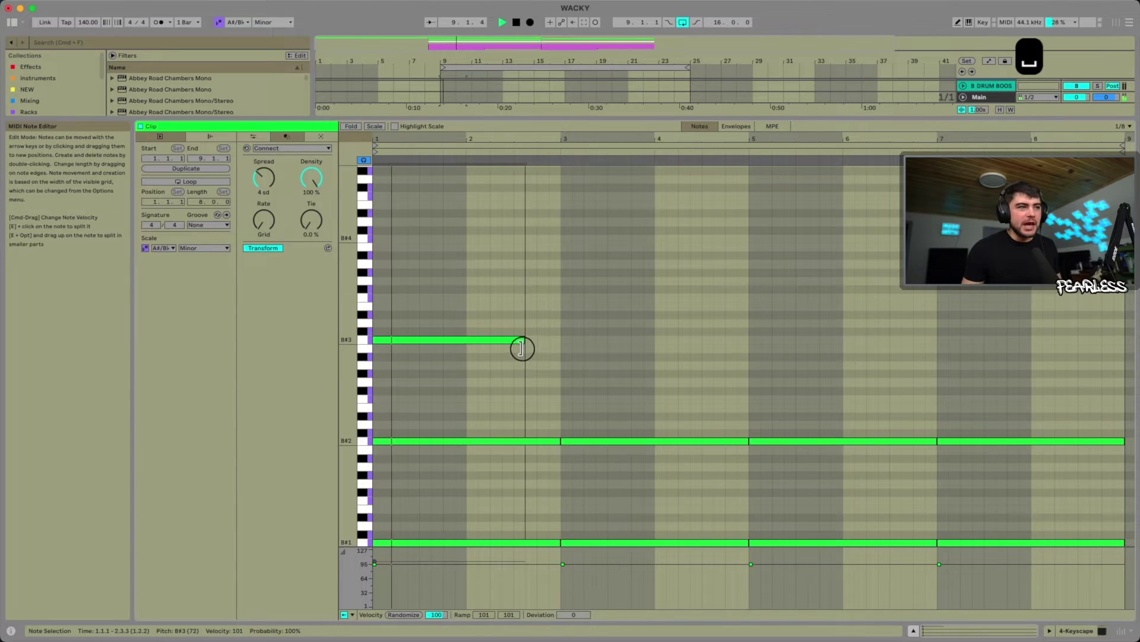
Shorten the B#3 note, place separate higher notes in bar 2 and at bar 3, and connect them with a 3 sd spread
drag(417, 340, 642, 330)
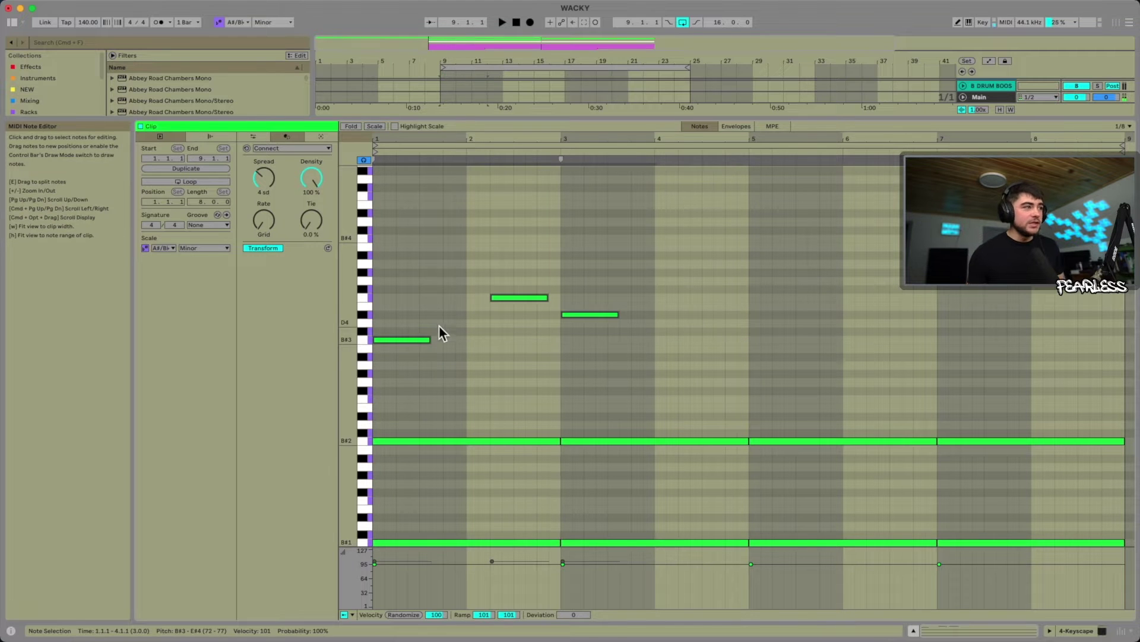
click(264, 177)
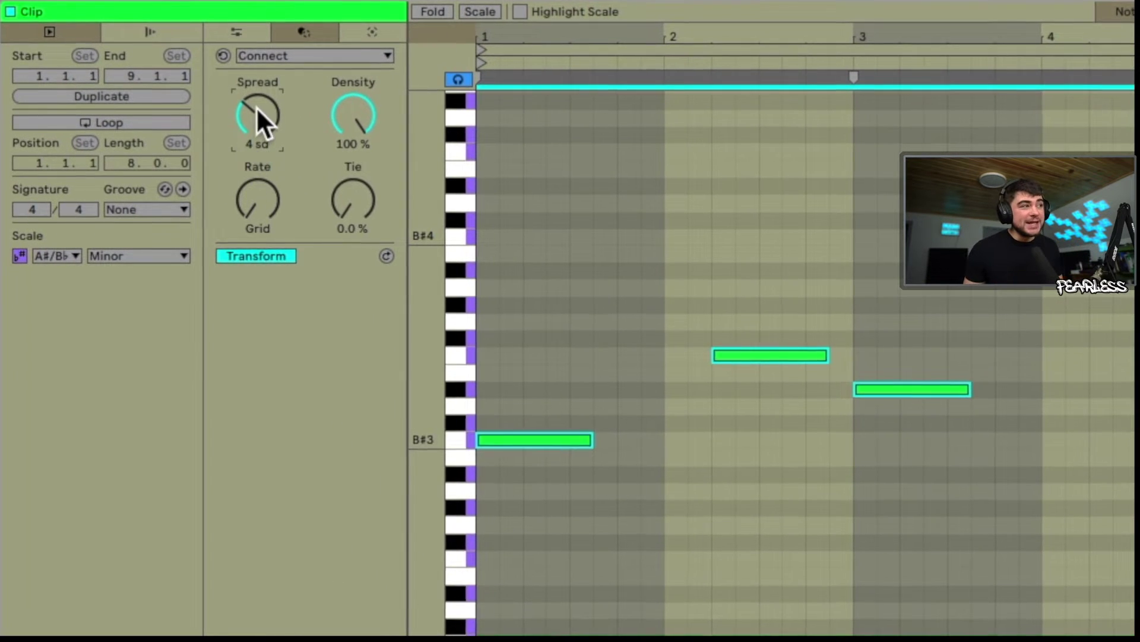
click(259, 117)
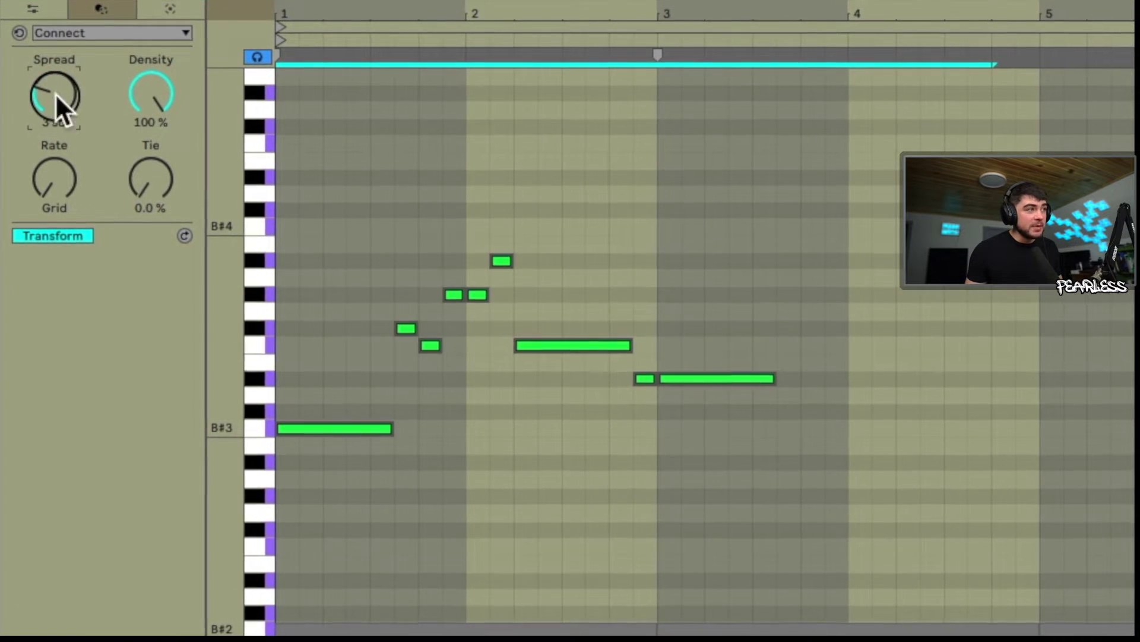
Set the Connect density to 61%, the rate to 1/8 and the tie to 23%, trying a 1/128 rate and 89% tie on the way
drag(142, 96, 142, 118)
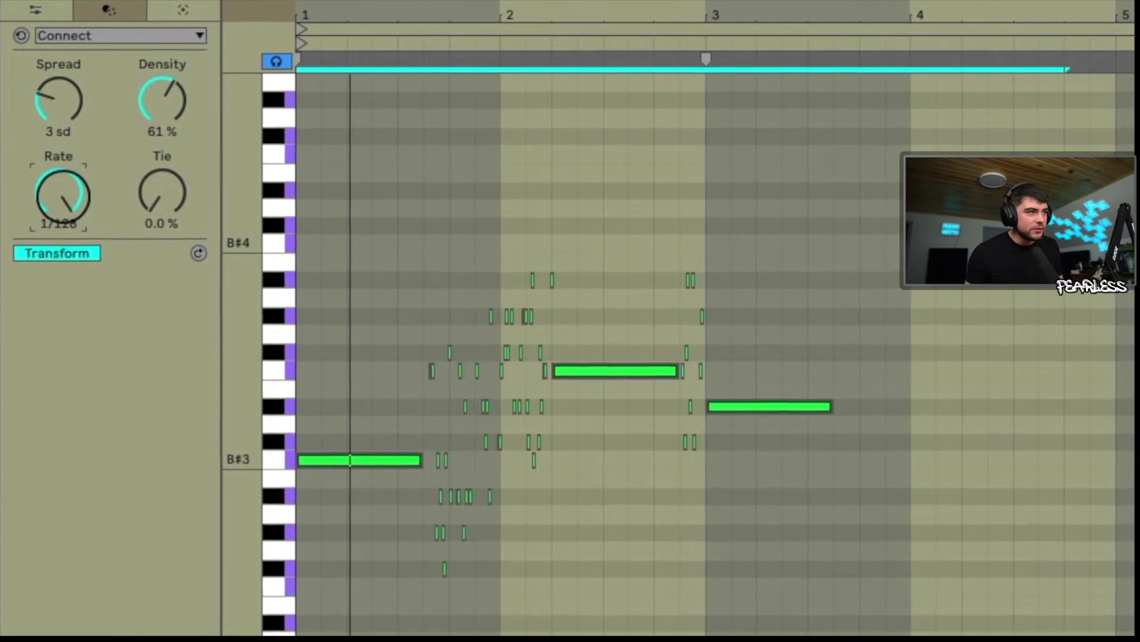
drag(64, 196, 161, 217)
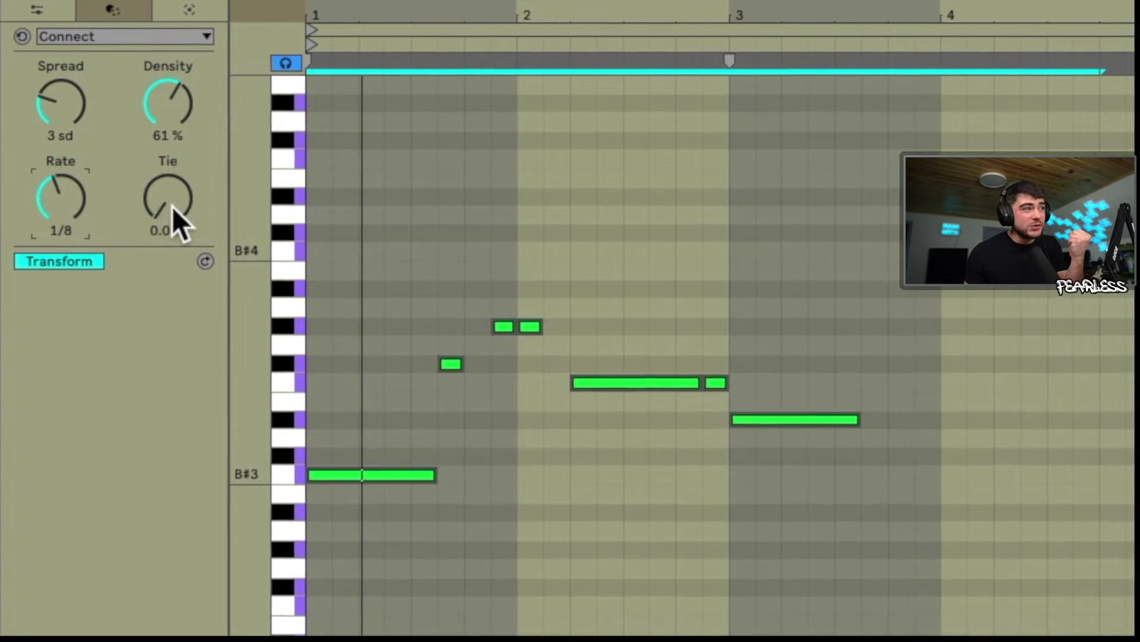
drag(173, 221, 172, 179)
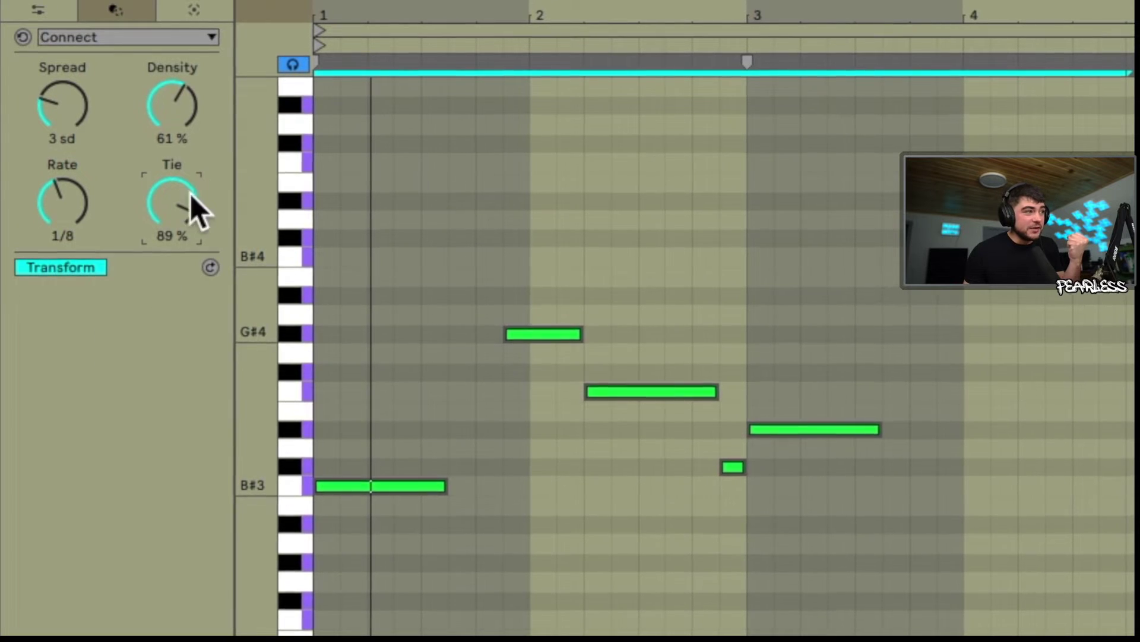
drag(191, 203, 191, 246)
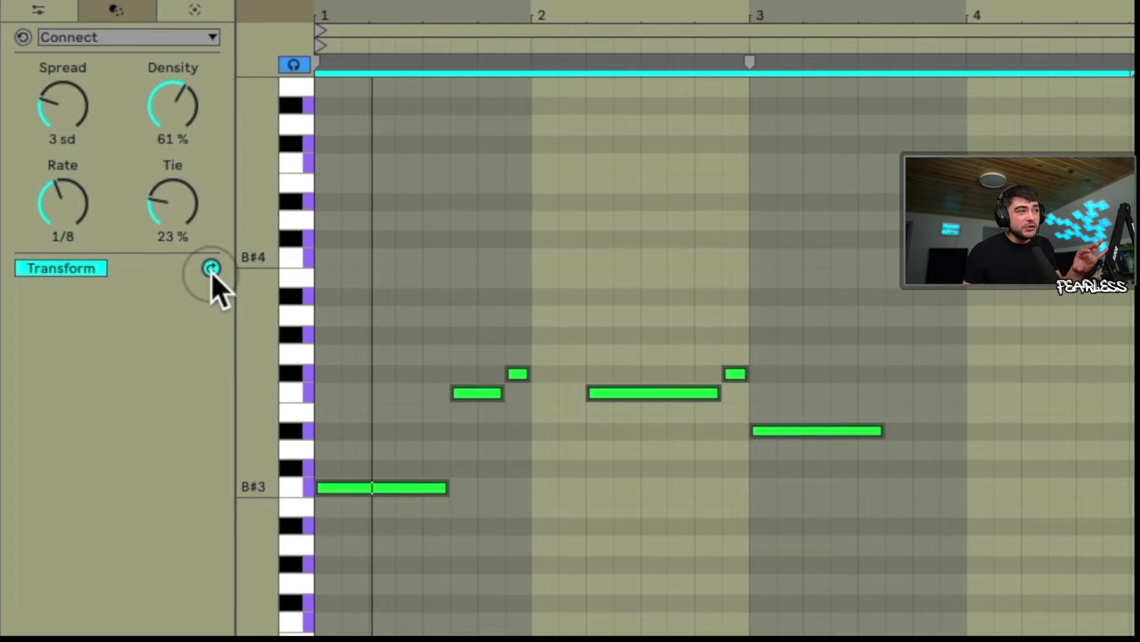
Regenerate the connecting notes several times and set the tie to 25%
click(211, 268)
click(211, 268)
click(209, 268)
click(210, 268)
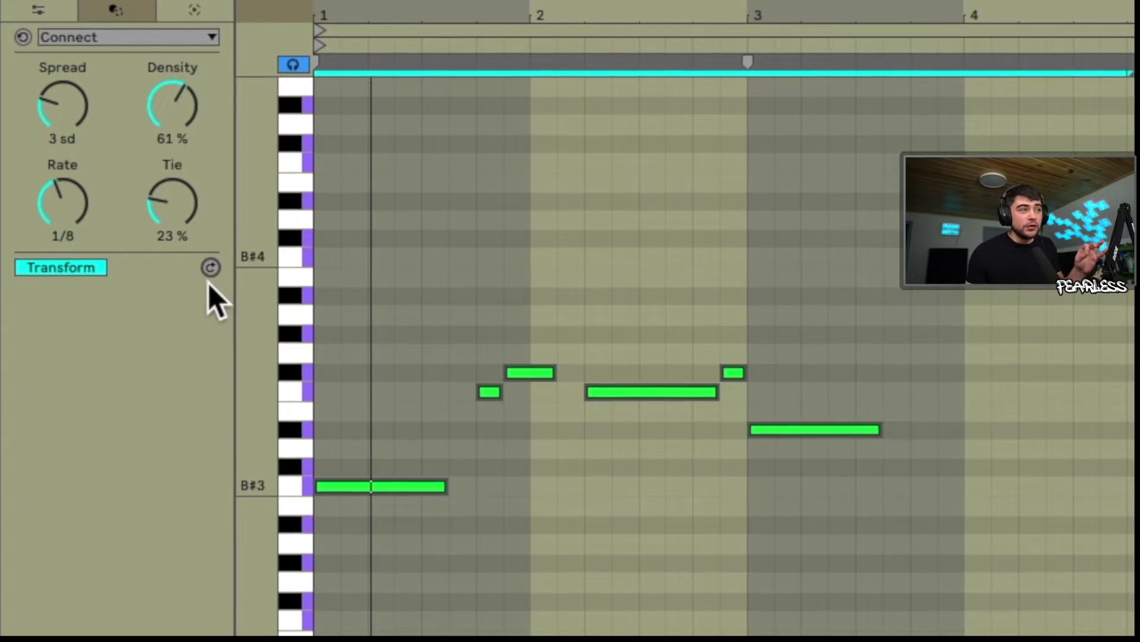
drag(166, 201, 166, 199)
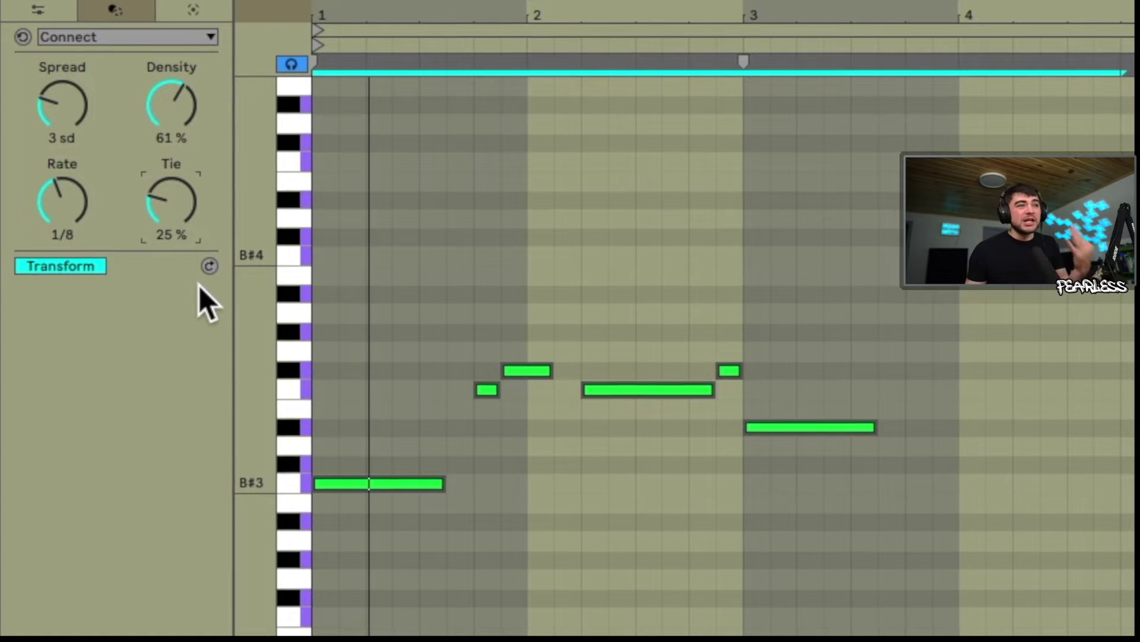
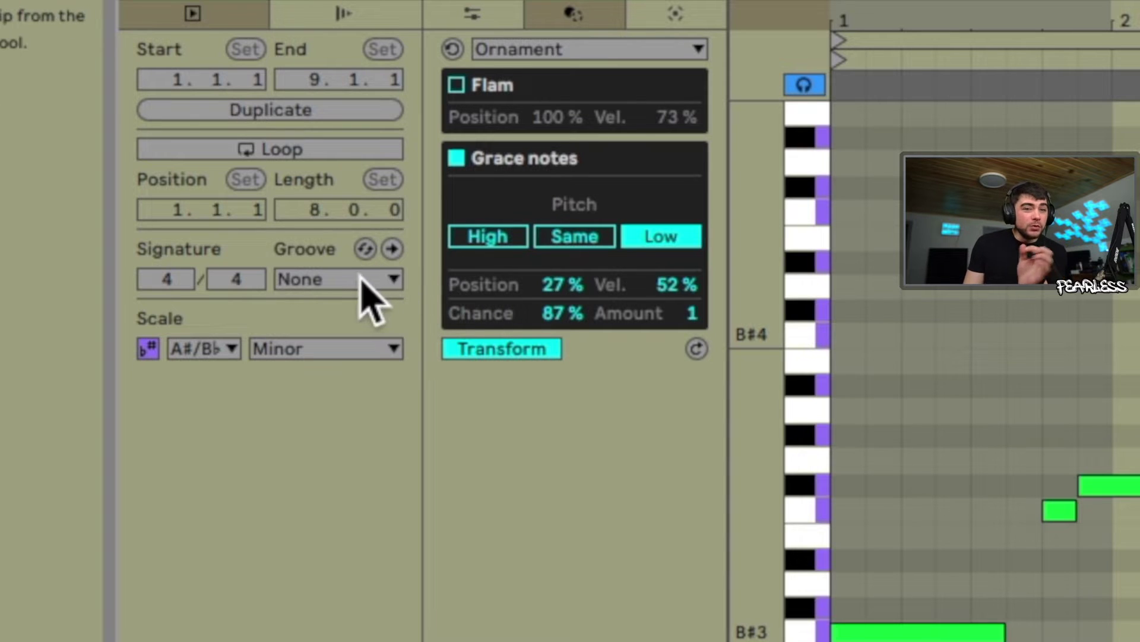
Apply an Ornament flam with 45% position and 72% velocity to the E#4 notes, and restore the first one to a single note
click(457, 86)
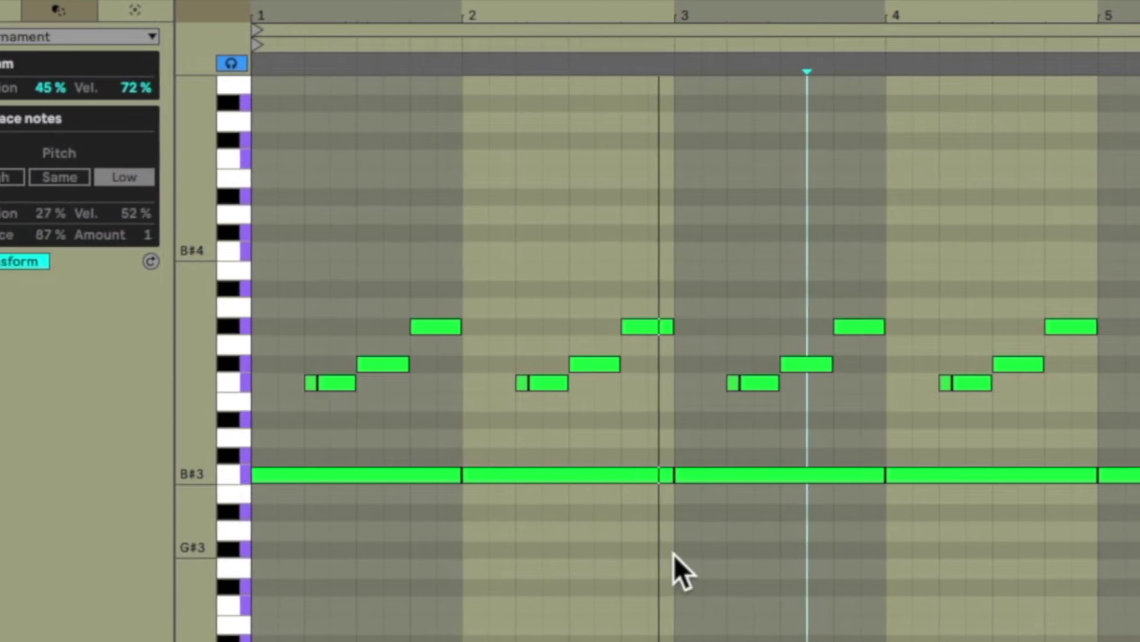
click(328, 382)
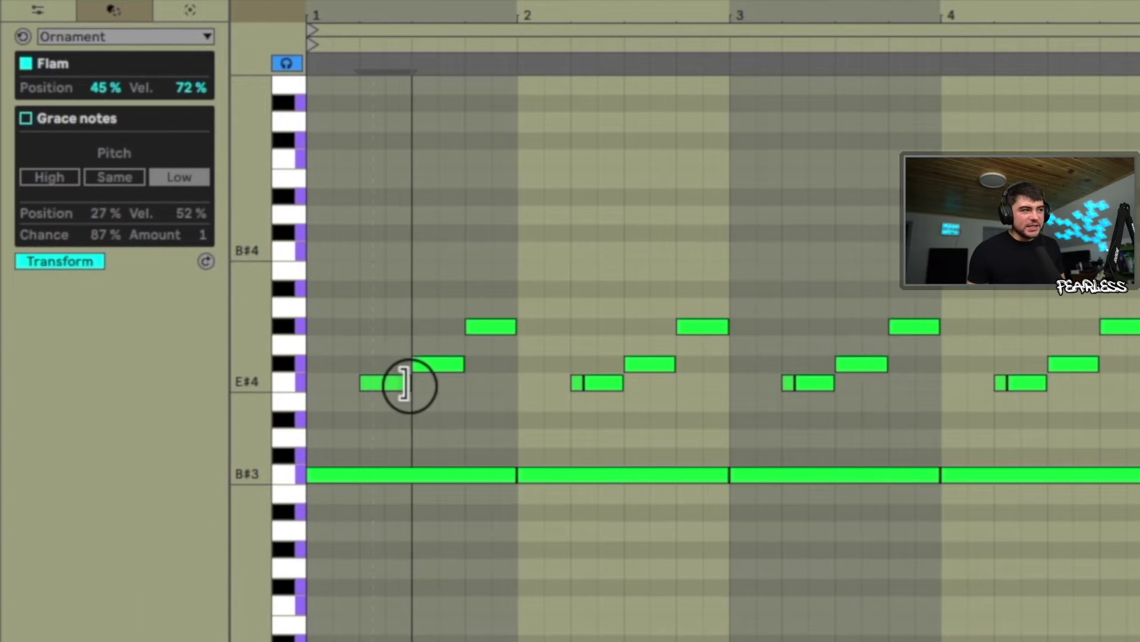
Replace the flam with grace notes on the first E#4 note, comparing all pitch options, and use Low with 41% position and 61% velocity
click(27, 118)
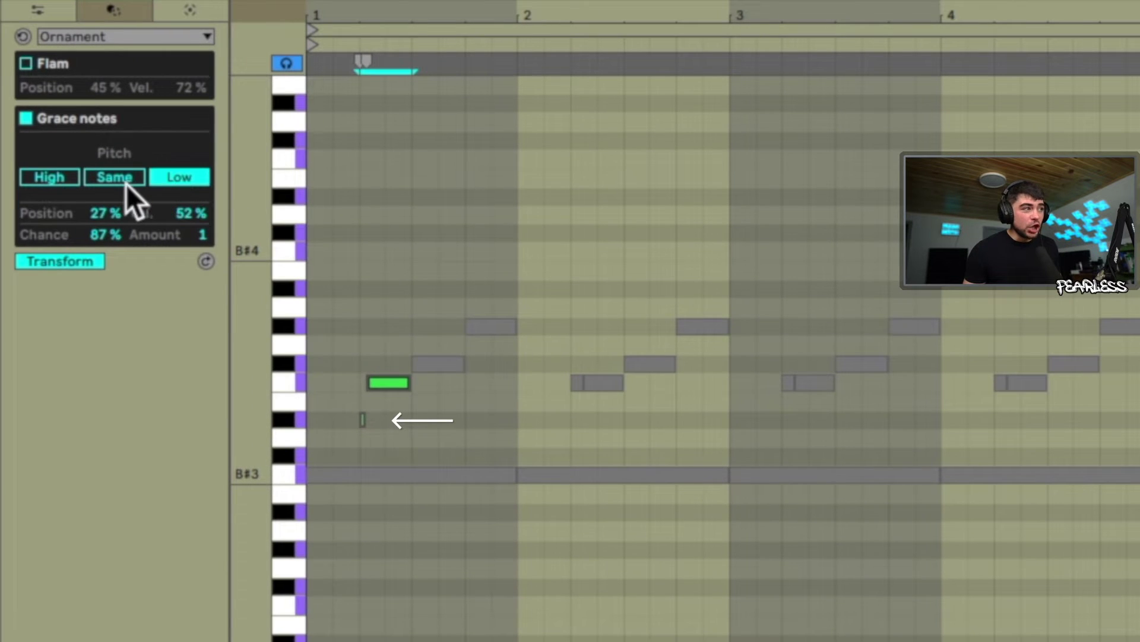
click(126, 181)
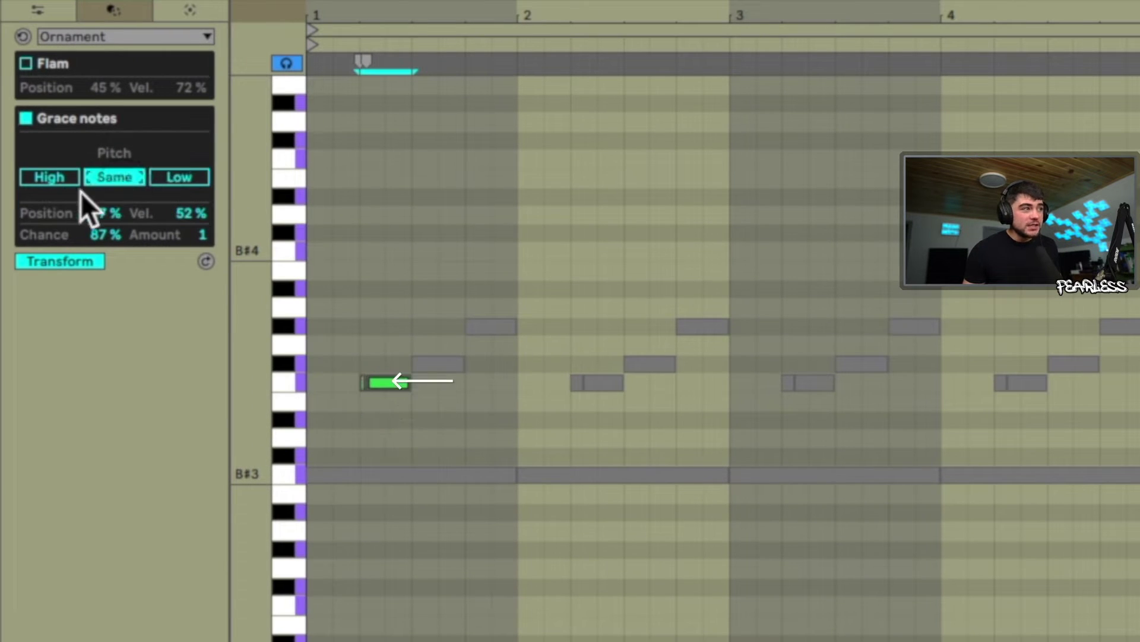
click(45, 180)
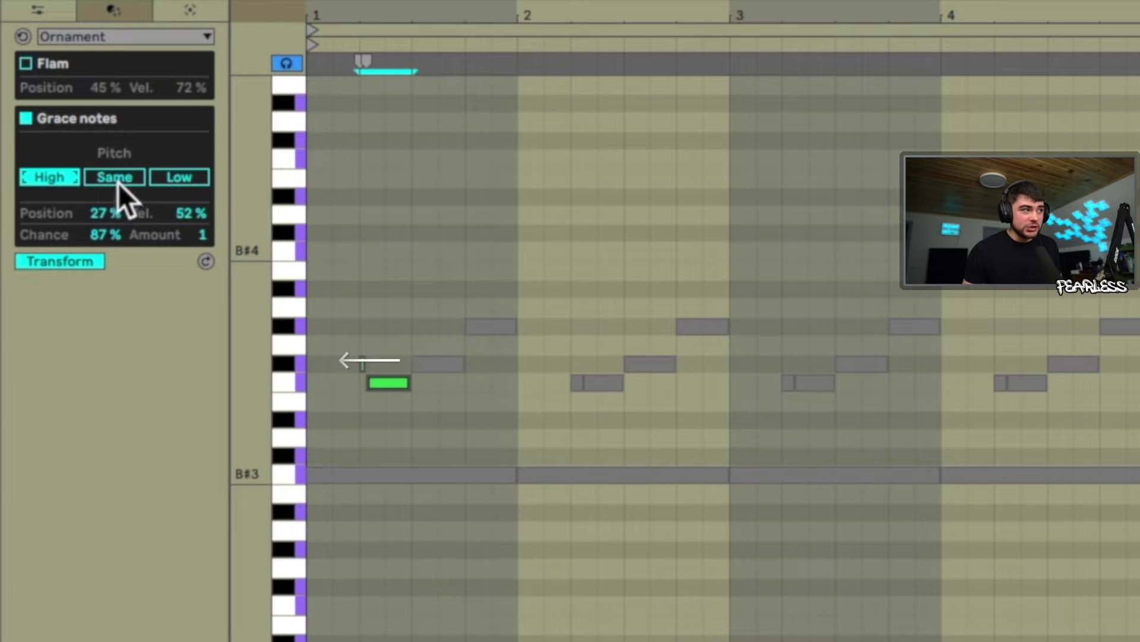
click(179, 177)
drag(99, 216, 99, 202)
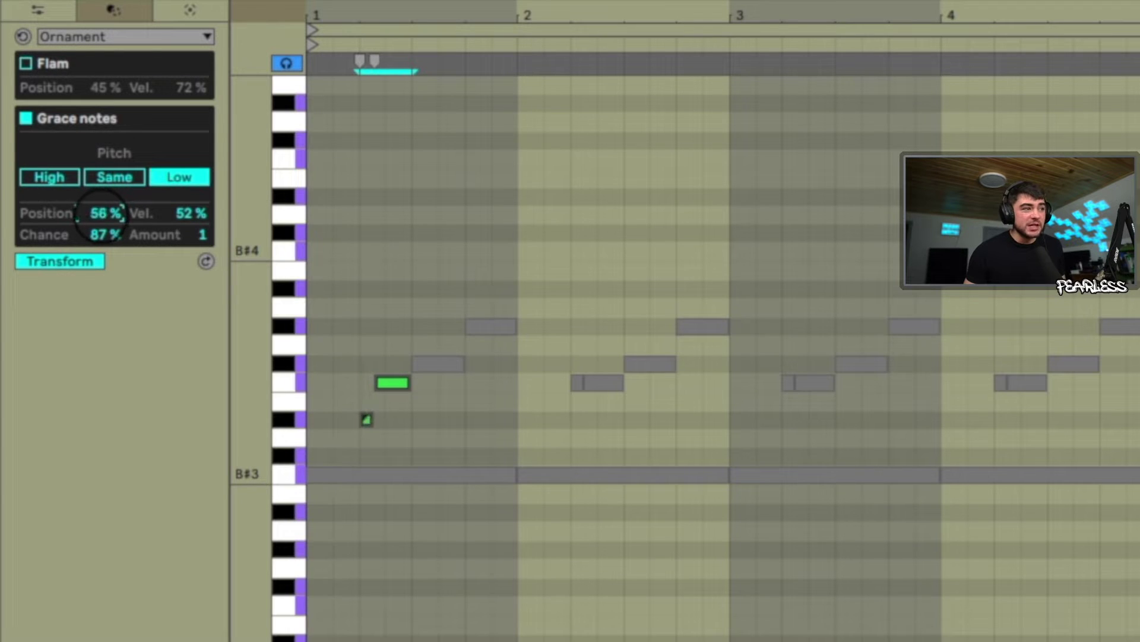
drag(178, 215, 178, 212)
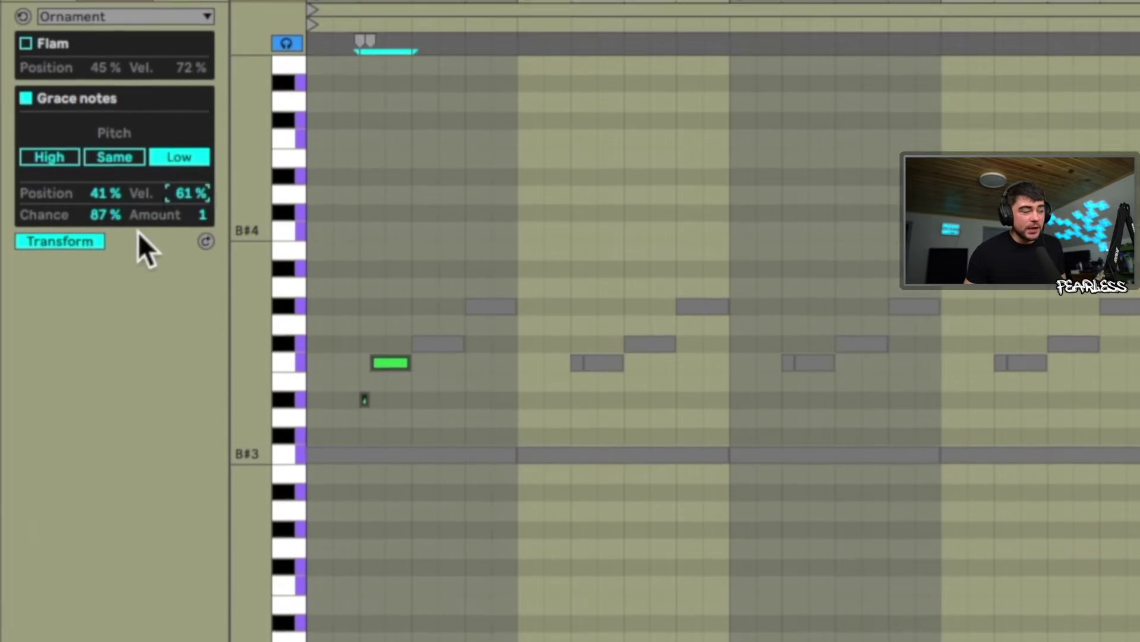
Show the note chance lane beneath the velocities and set the grace note chance to 73%
drag(106, 252, 105, 245)
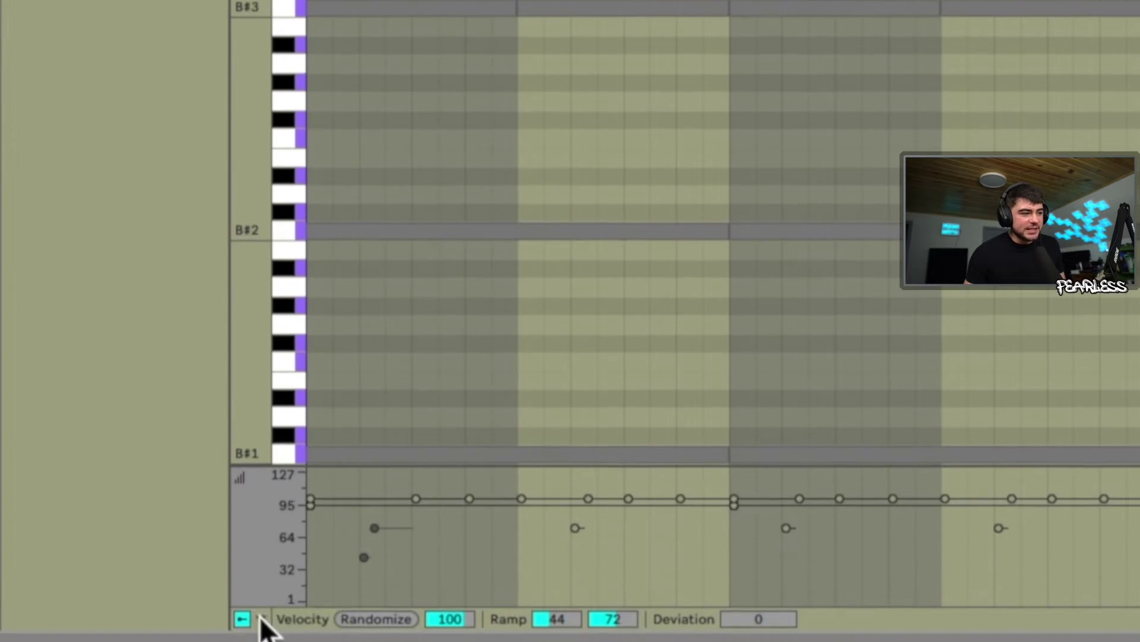
click(261, 618)
click(284, 595)
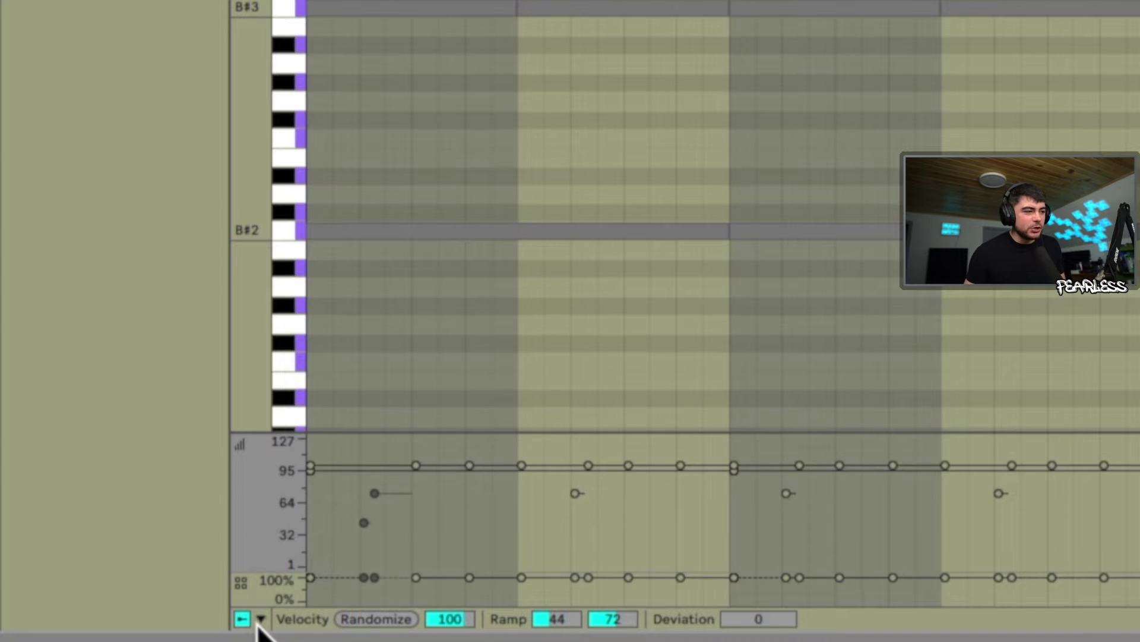
drag(287, 577, 288, 389)
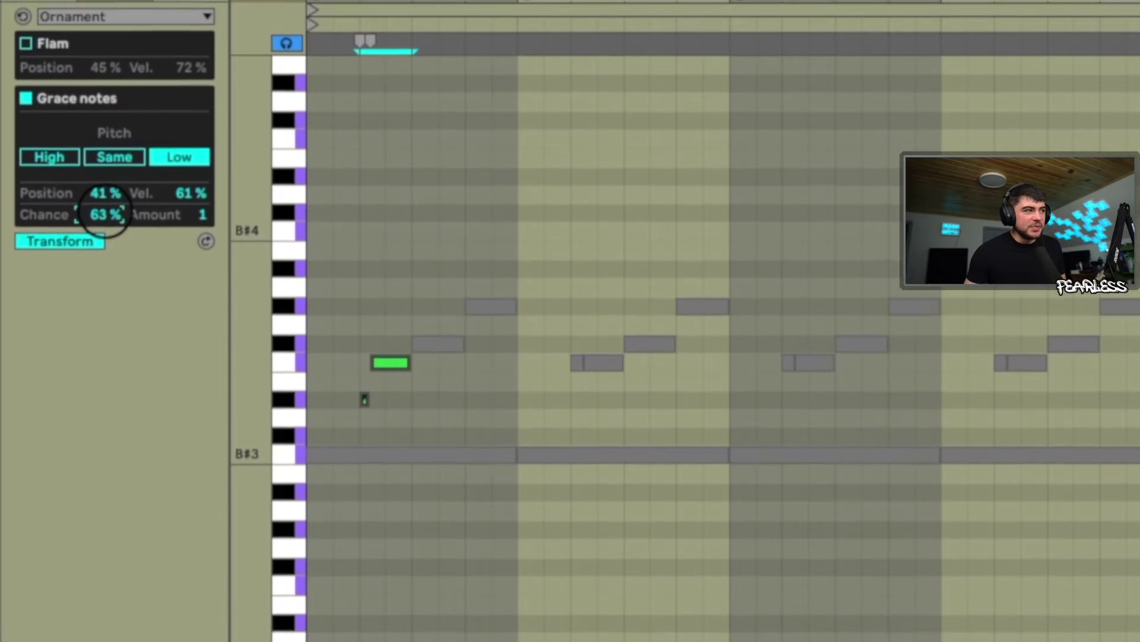
drag(106, 234, 105, 244)
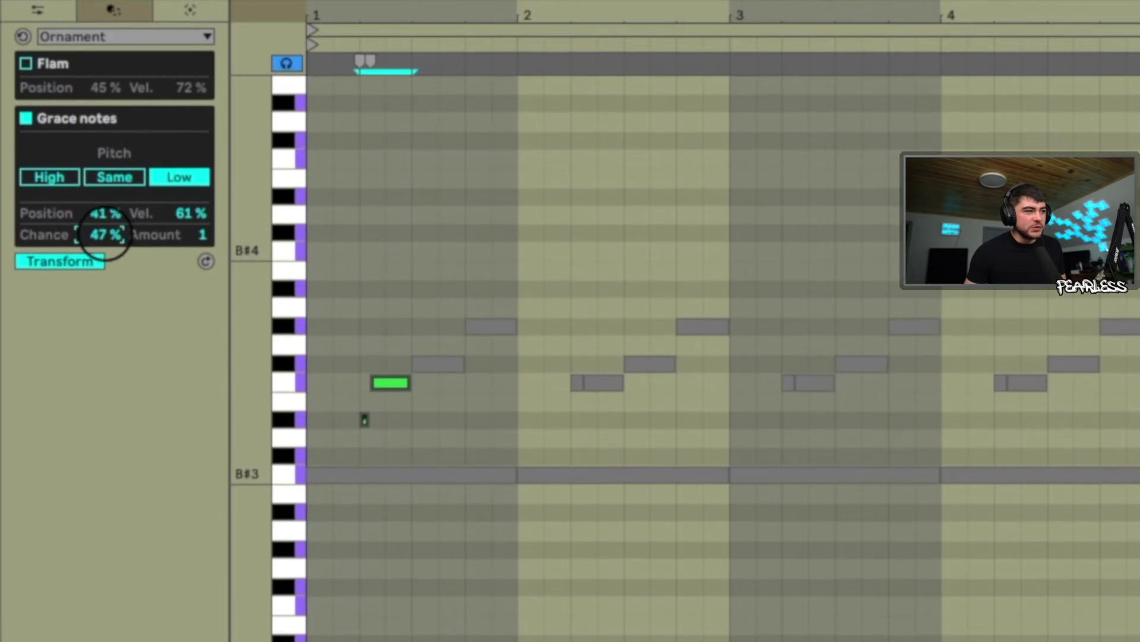
Try a grace note amount of 2 on the first E#4 note and return the amount to 1
click(196, 234)
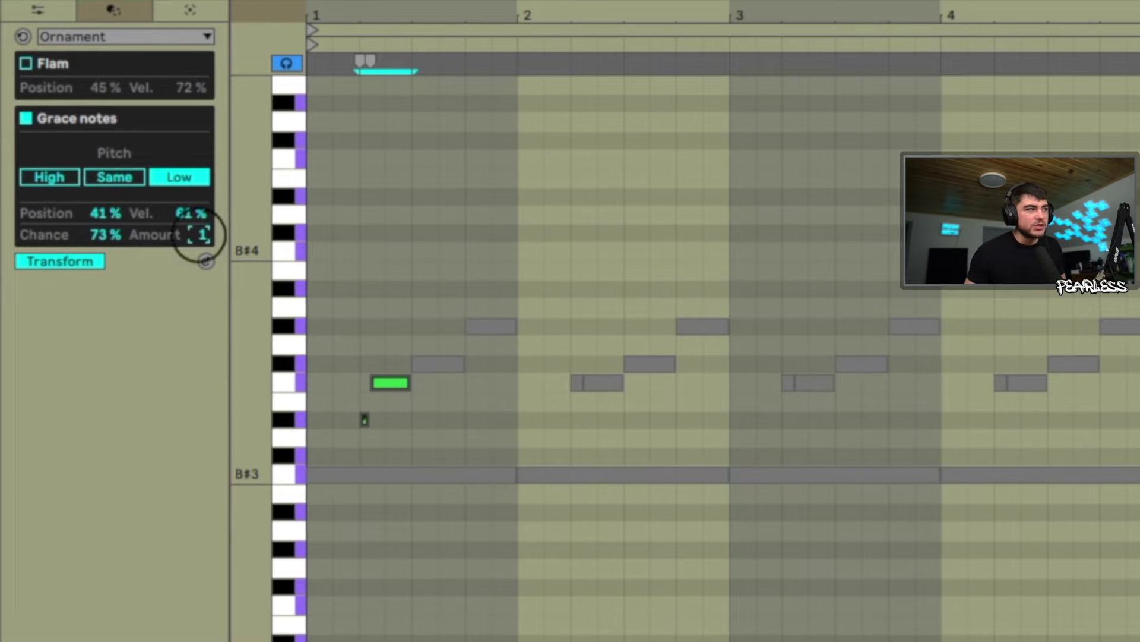
key(z)
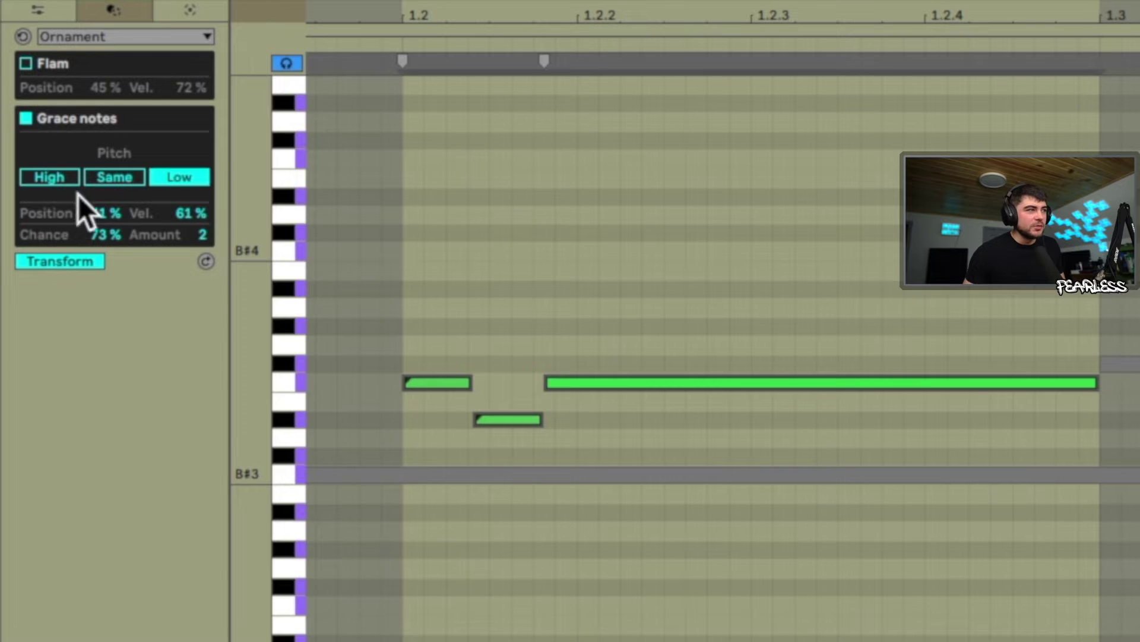
drag(201, 234, 196, 250)
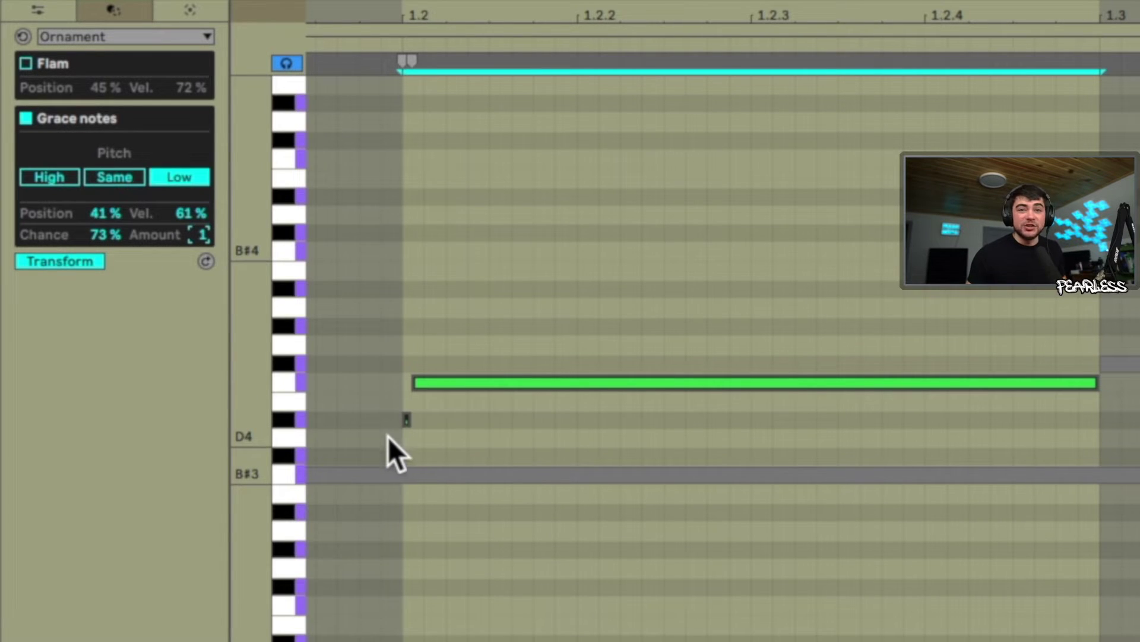
Set the grace note chance to 88% and the amount to 2, and give the note editor a fixed 1/8 grid
drag(478, 19, 478, 5)
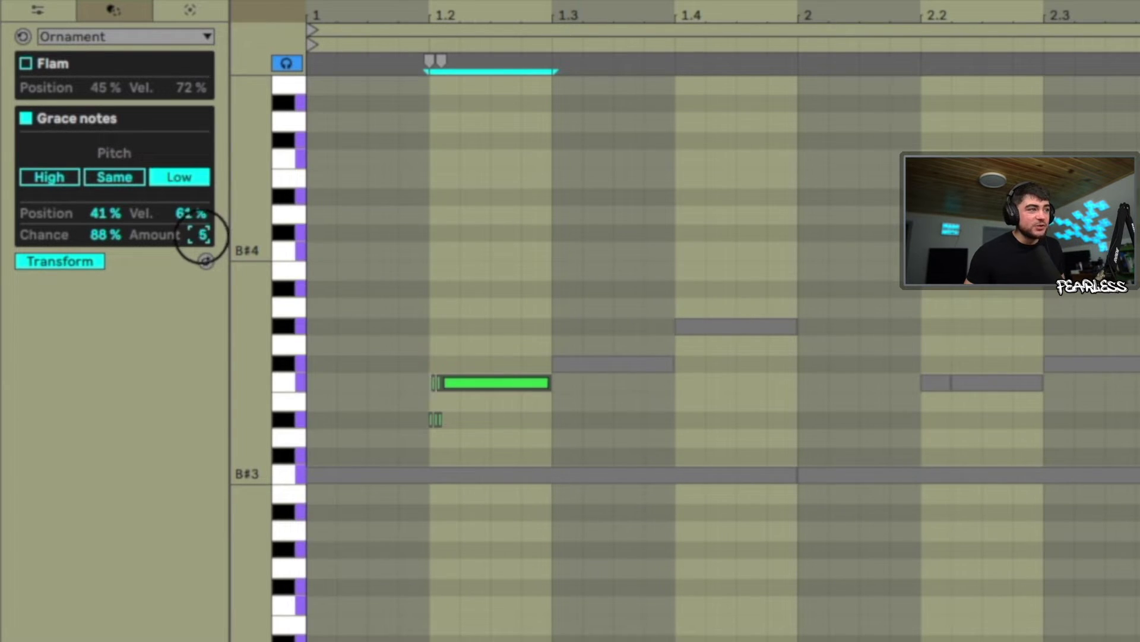
right_click(429, 297)
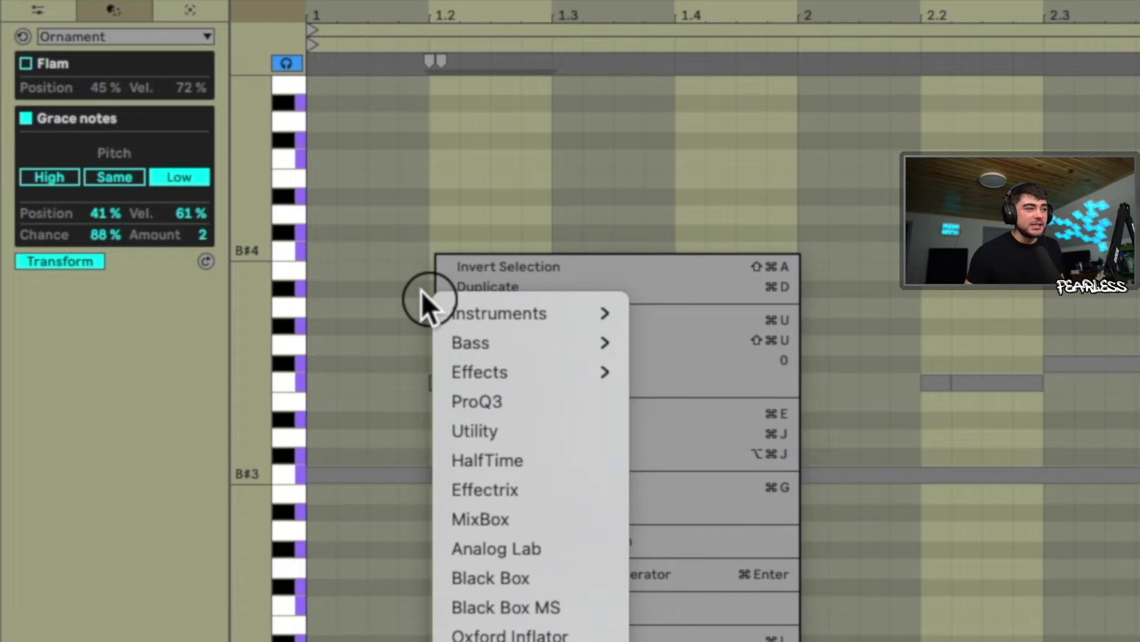
click(387, 261)
right_click(416, 235)
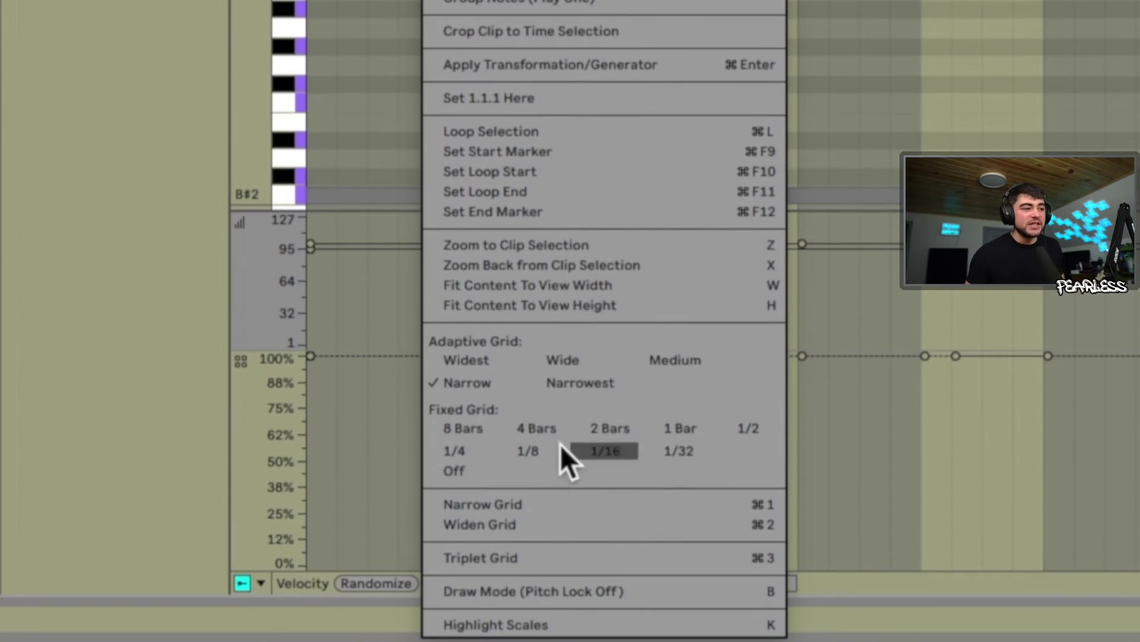
click(532, 451)
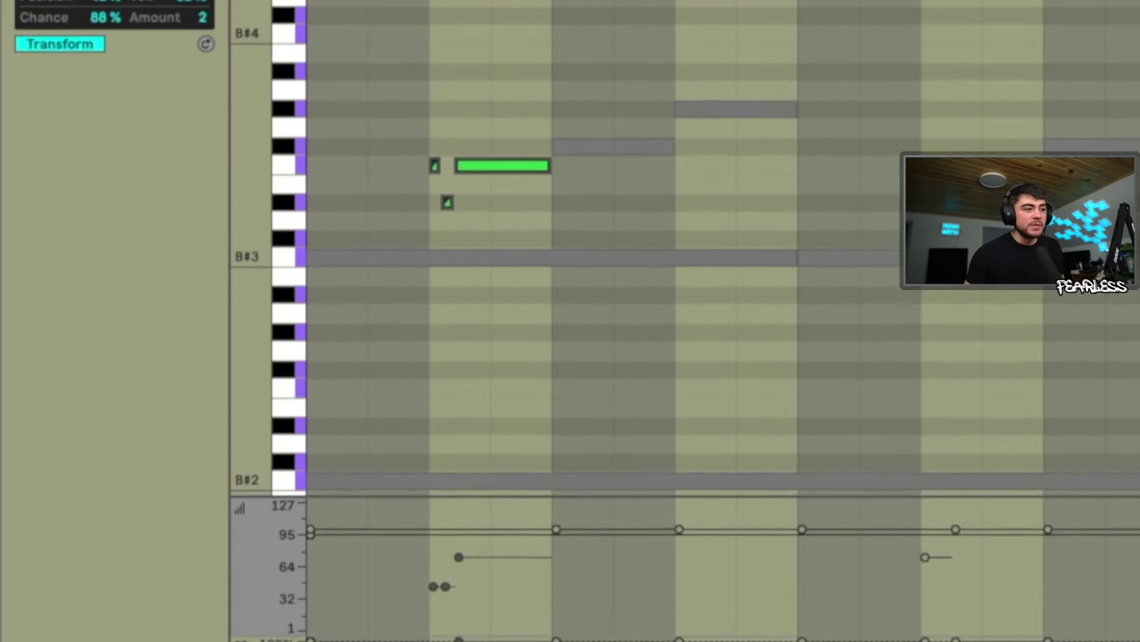
drag(433, 7, 443, 16)
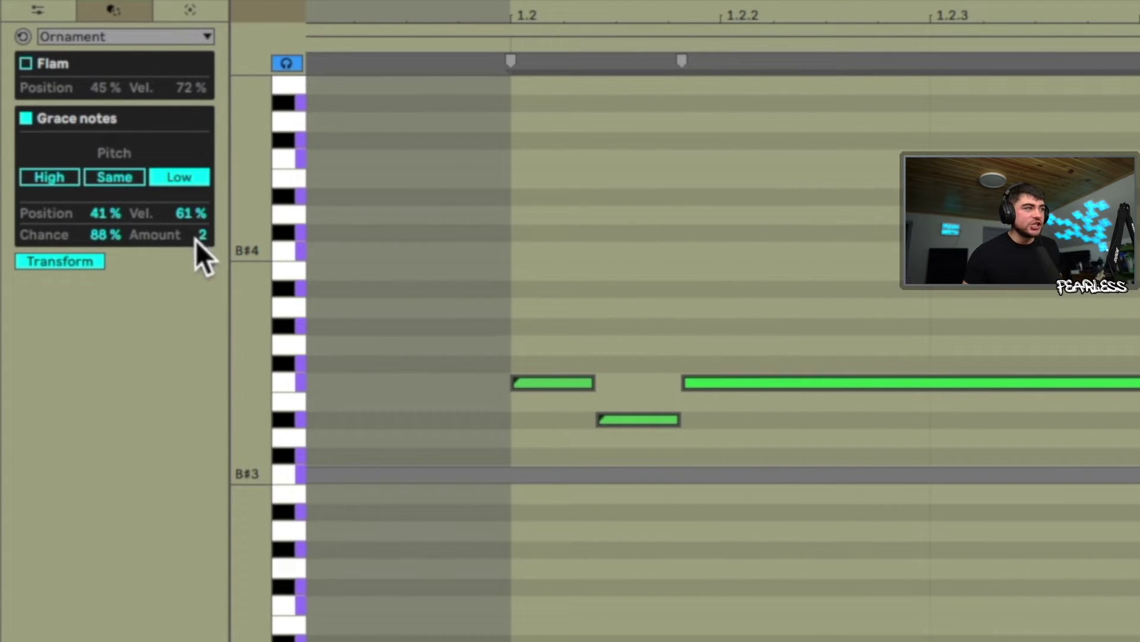
drag(204, 243, 203, 235)
Switch to the Quantize transformation and quantize the melody notes above the long B#3 notes by an amount of 67%
click(141, 37)
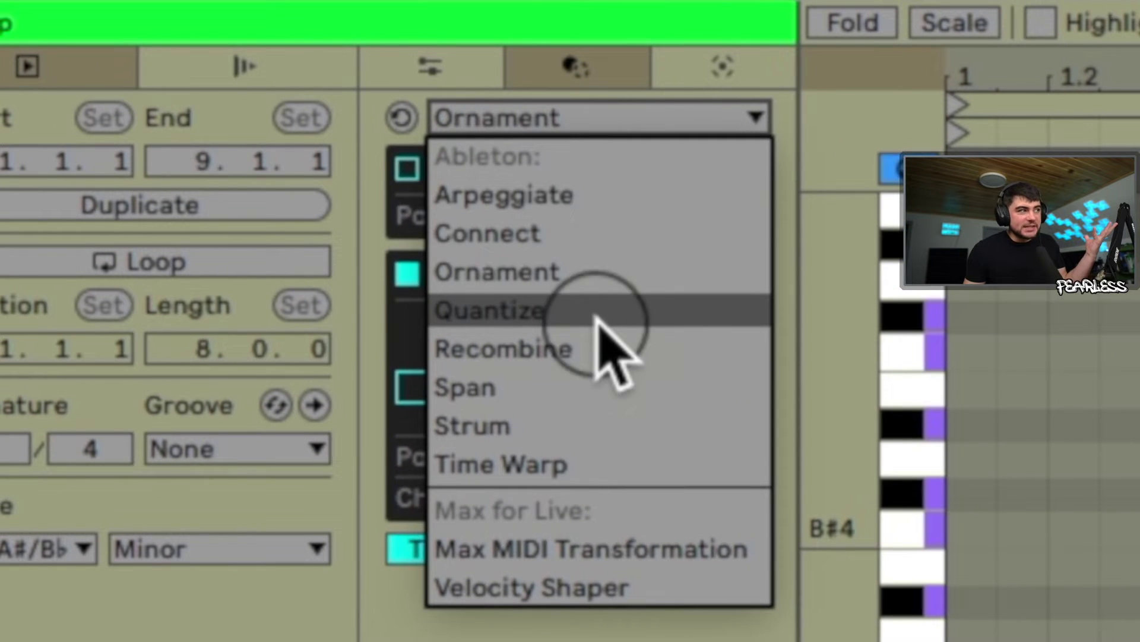
click(126, 140)
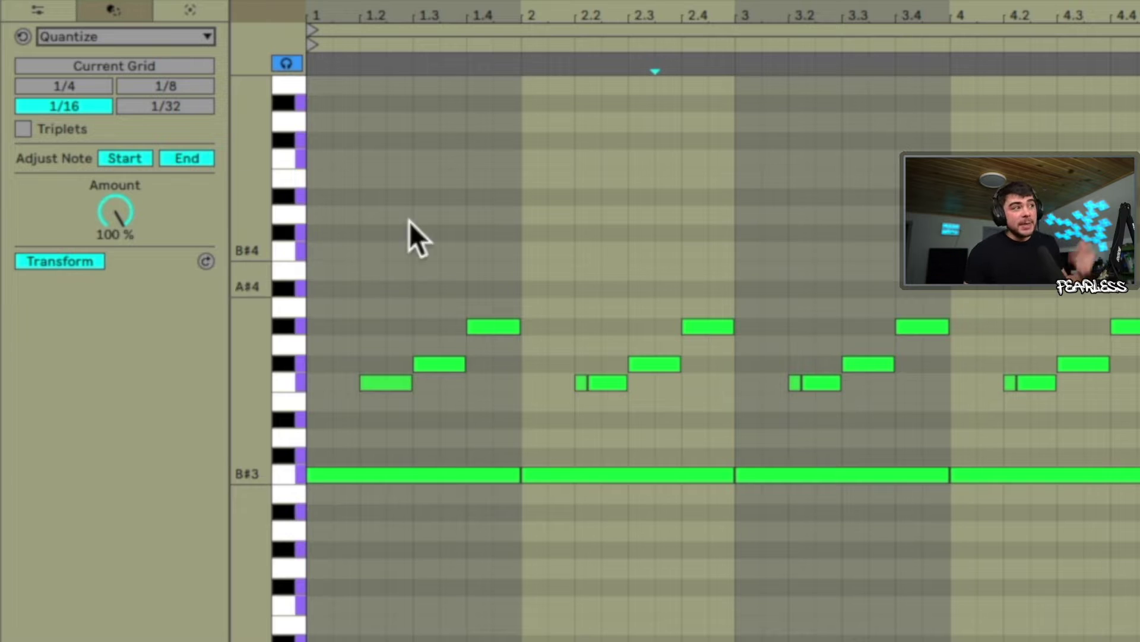
drag(341, 265, 646, 186)
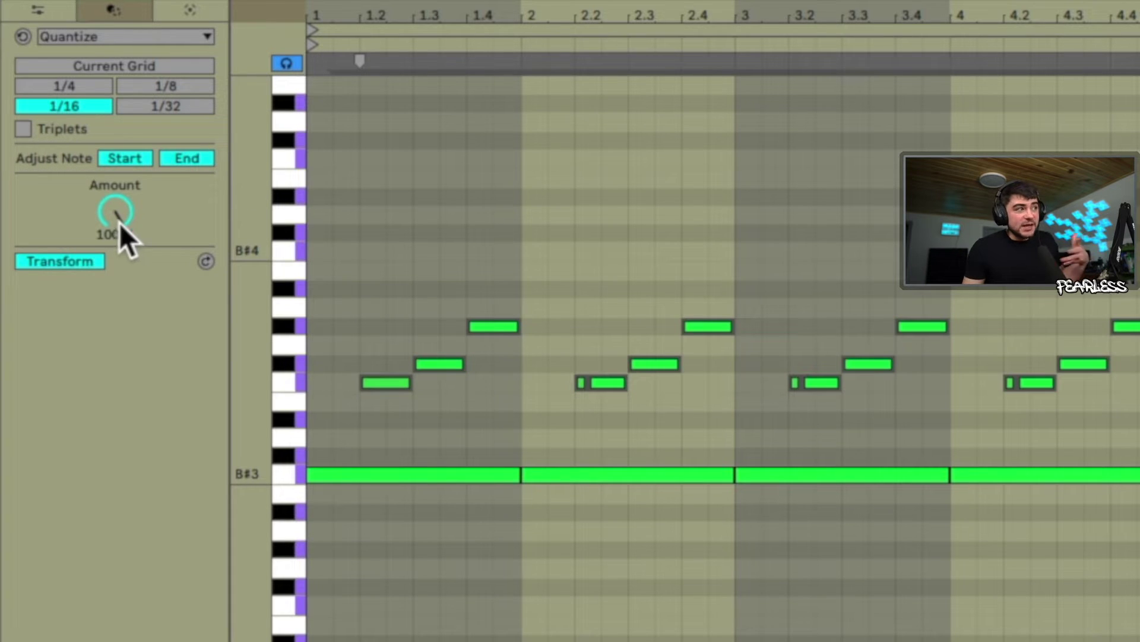
mouse_move(111, 205)
mouse_down()
mouse_move(112, 226)
mouse_move(112, 208)
mouse_up()
Compare the 1/4, 1/8 and 1/16 quantize grids on the selected melody notes
click(167, 89)
click(128, 107)
click(76, 83)
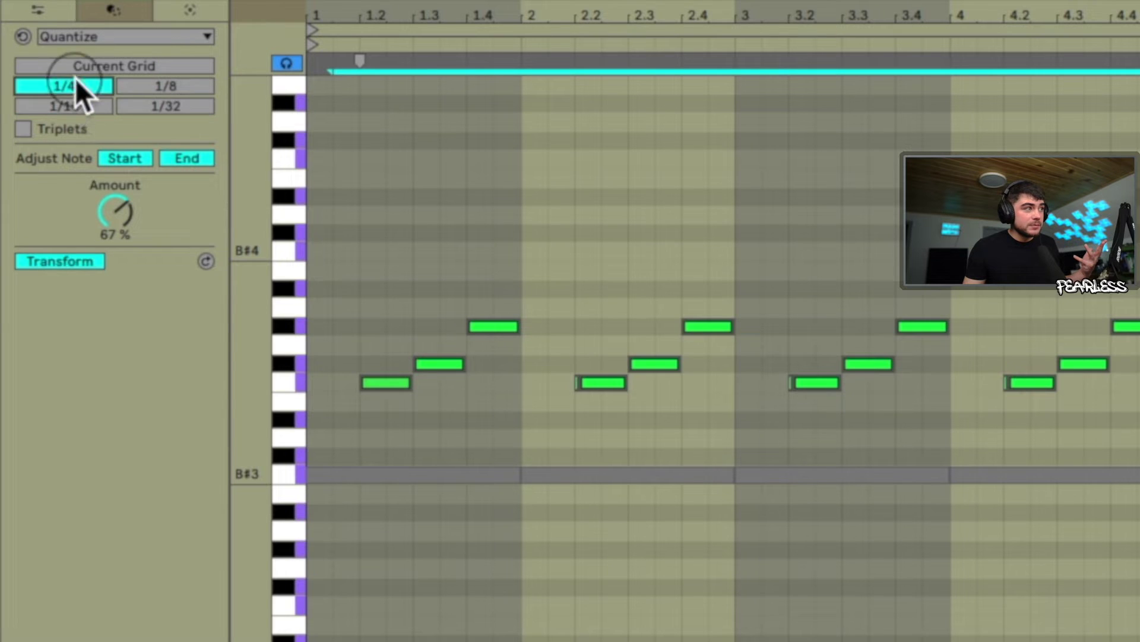
click(73, 106)
click(95, 88)
Quantize the selected notes to 1/8 with a 100% amount, and turn off the adjustment of note starts
click(142, 89)
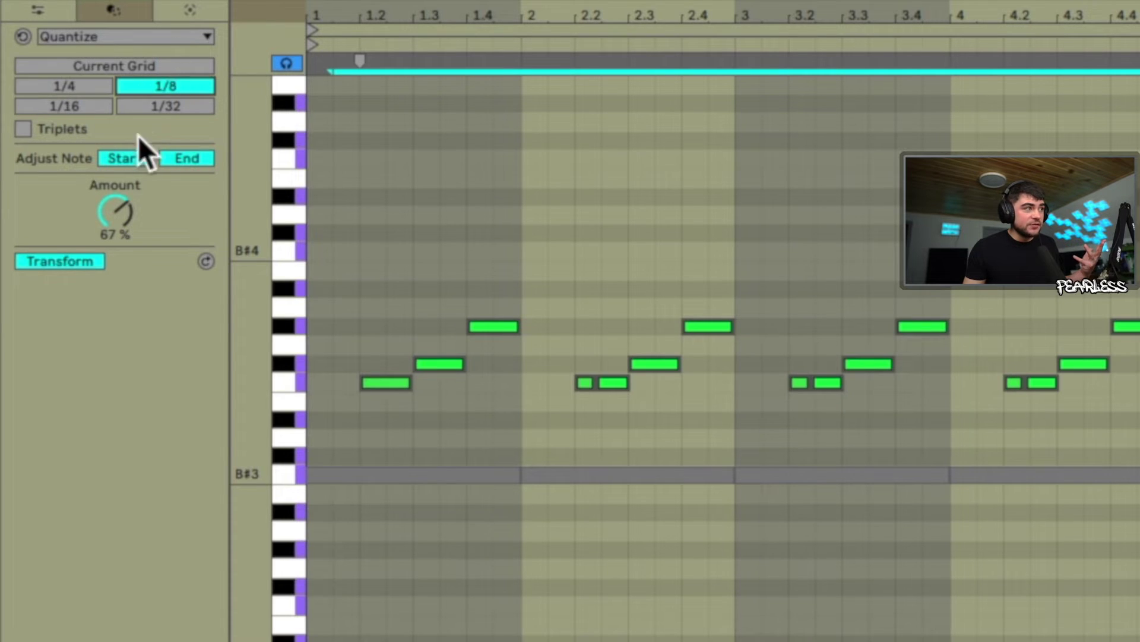
drag(124, 213, 124, 200)
click(144, 156)
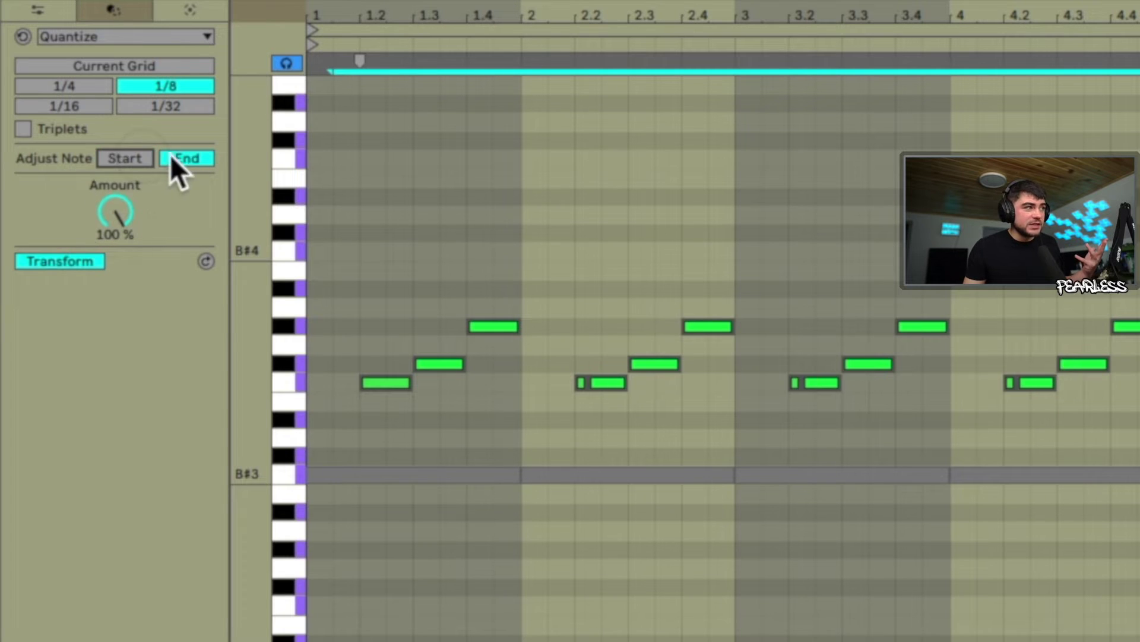
Turn on the adjustment of both note starts and note ends for the 1/8 quantization
click(128, 159)
click(193, 158)
click(194, 158)
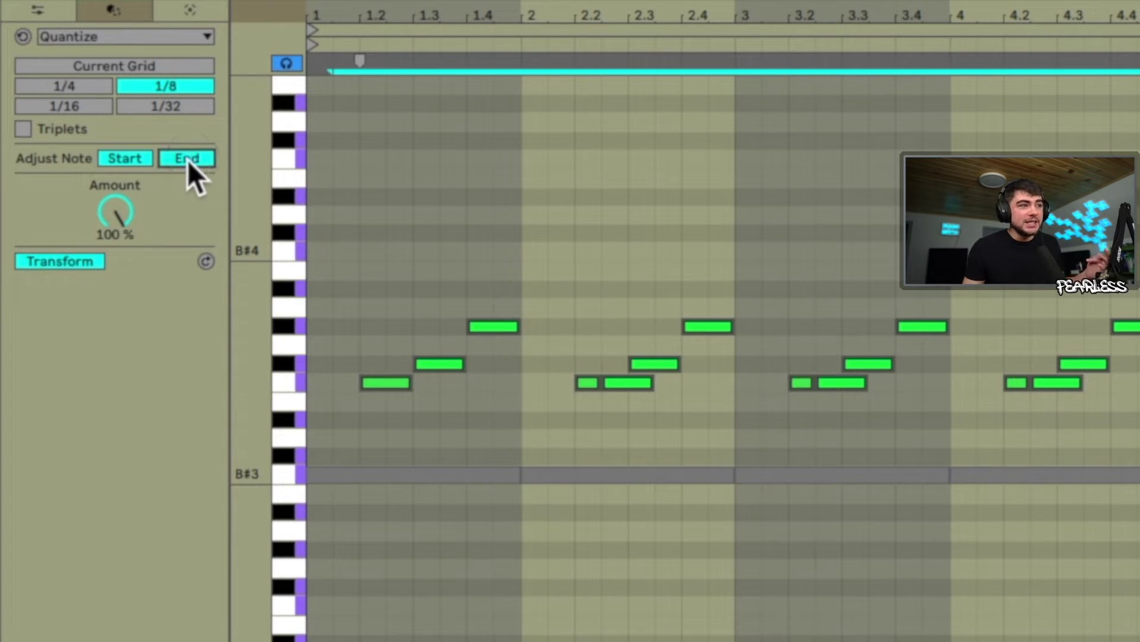
Look through the Connect, Ornament and Arpeggiate transformations and return to Quantize
click(156, 38)
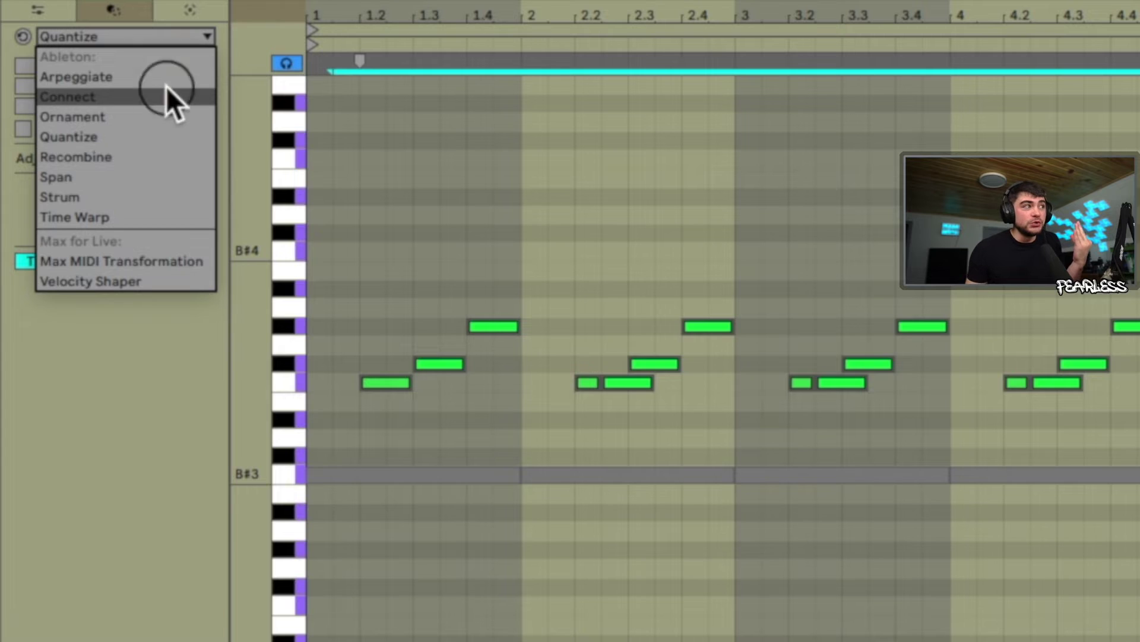
click(167, 97)
click(515, 537)
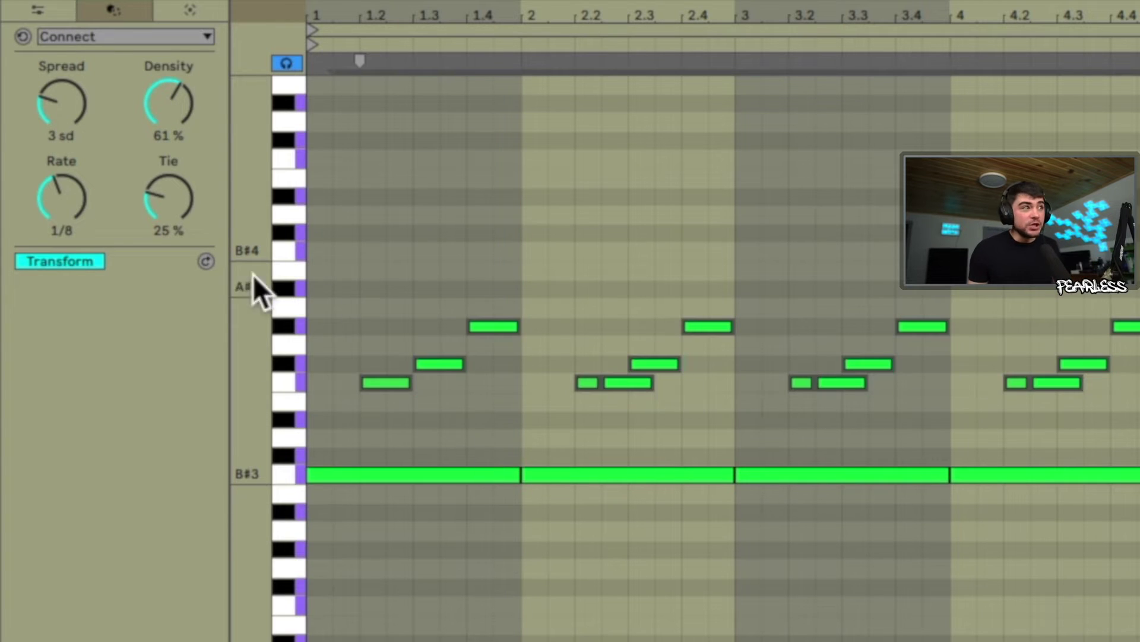
click(102, 38)
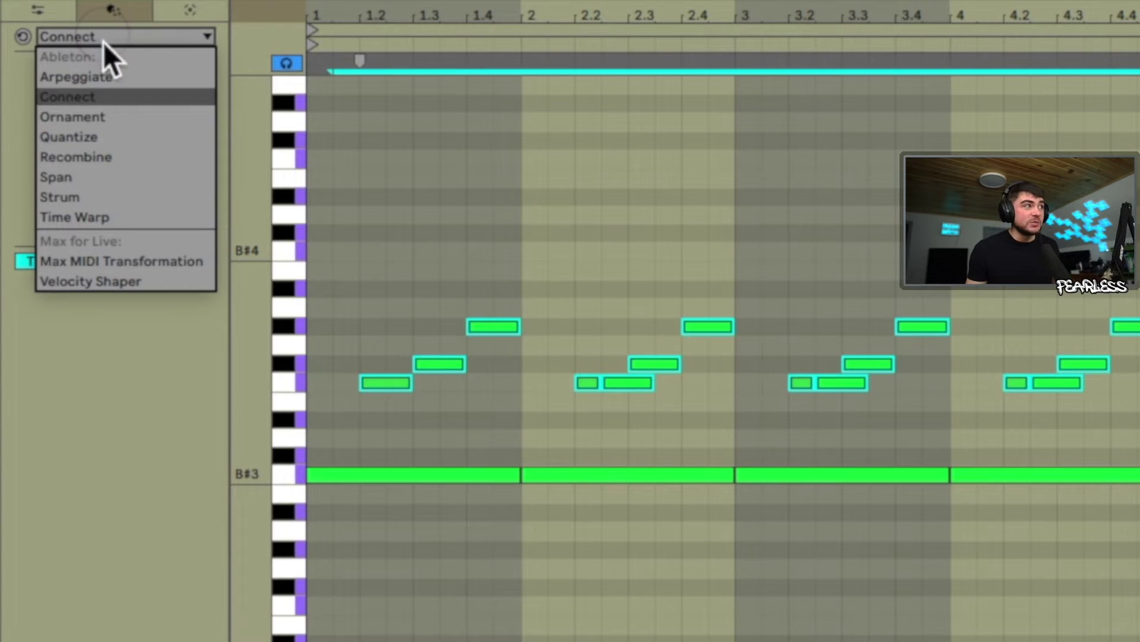
click(105, 117)
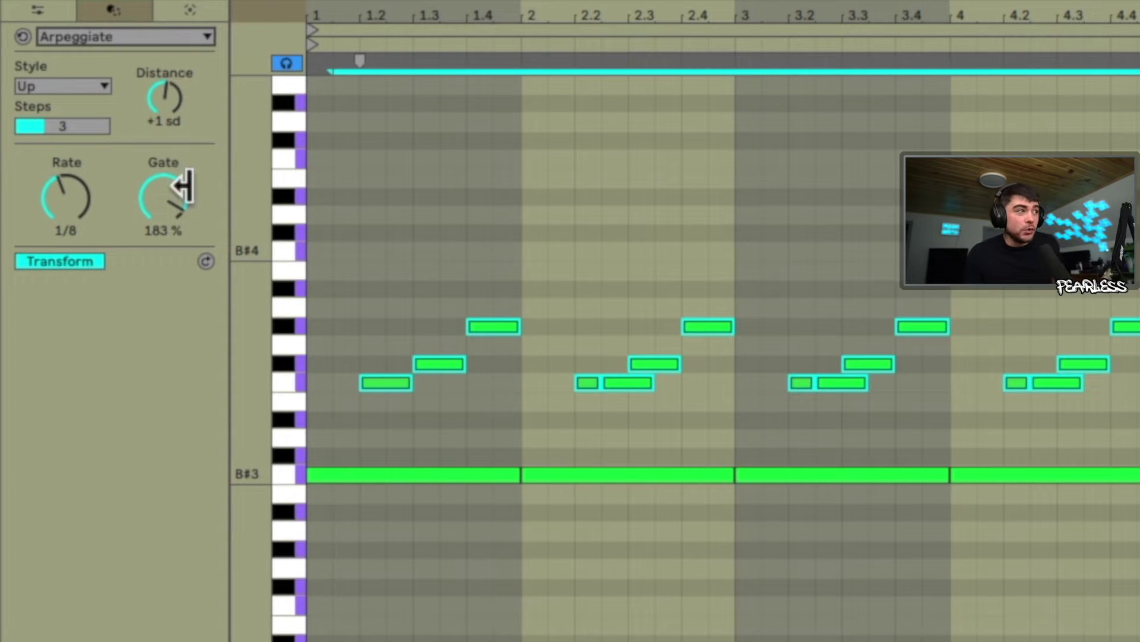
click(178, 38)
click(184, 135)
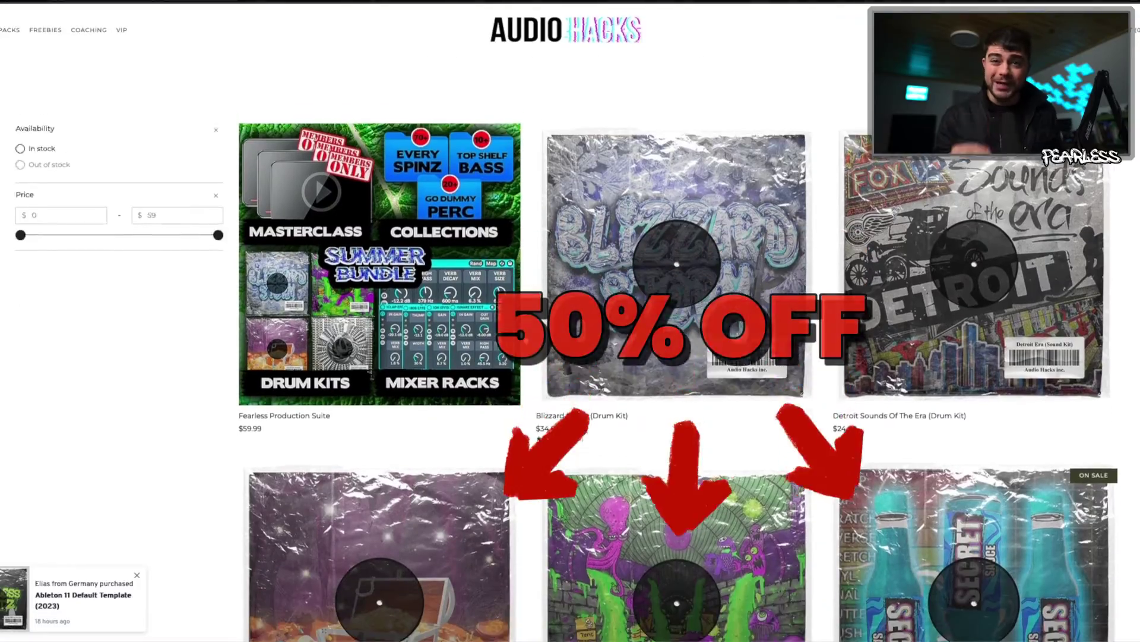
Switch to the Audio Hacks store and look through its drum kits, effect racks and themes
scroll(571, 321, down, 3)
scroll(677, 321, down, 10)
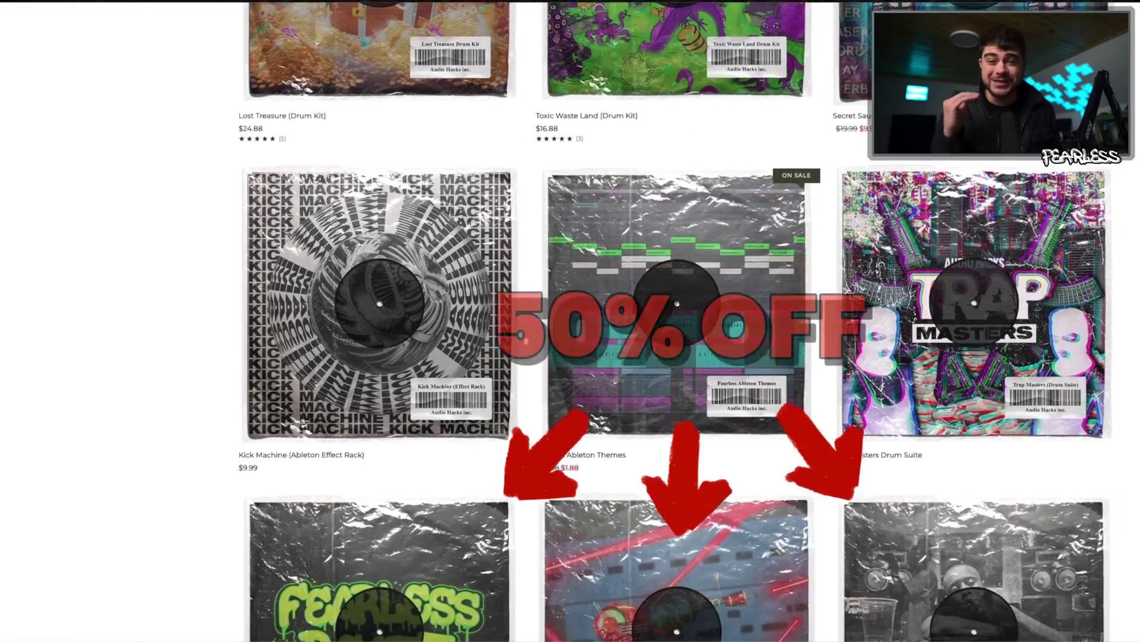
scroll(678, 321, down, 10)
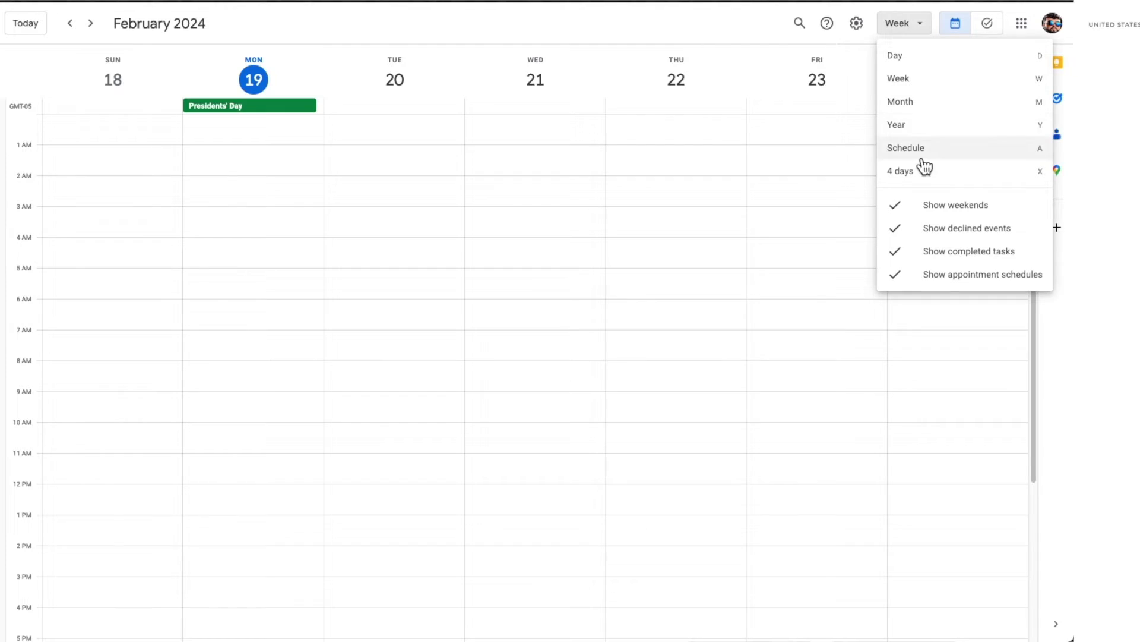
Switch to the calendar and change its February 2024 view from week to month
click(900, 101)
click(794, 437)
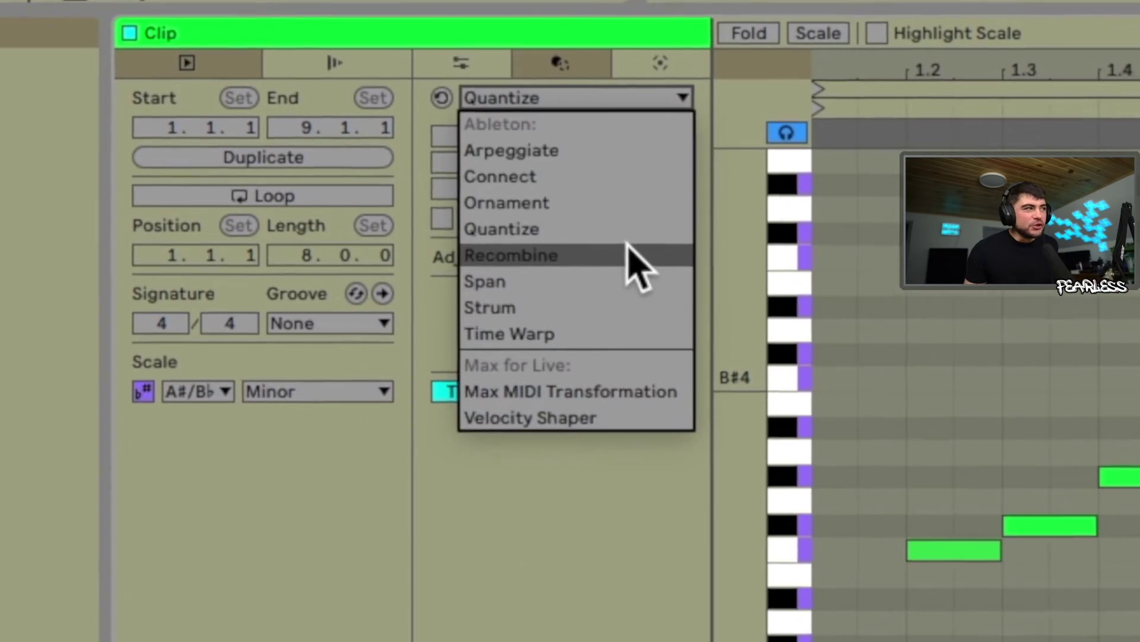
Switch to the Recombine transformation and toggle its Pitch, Length and Velocity dimensions off and back on
click(631, 248)
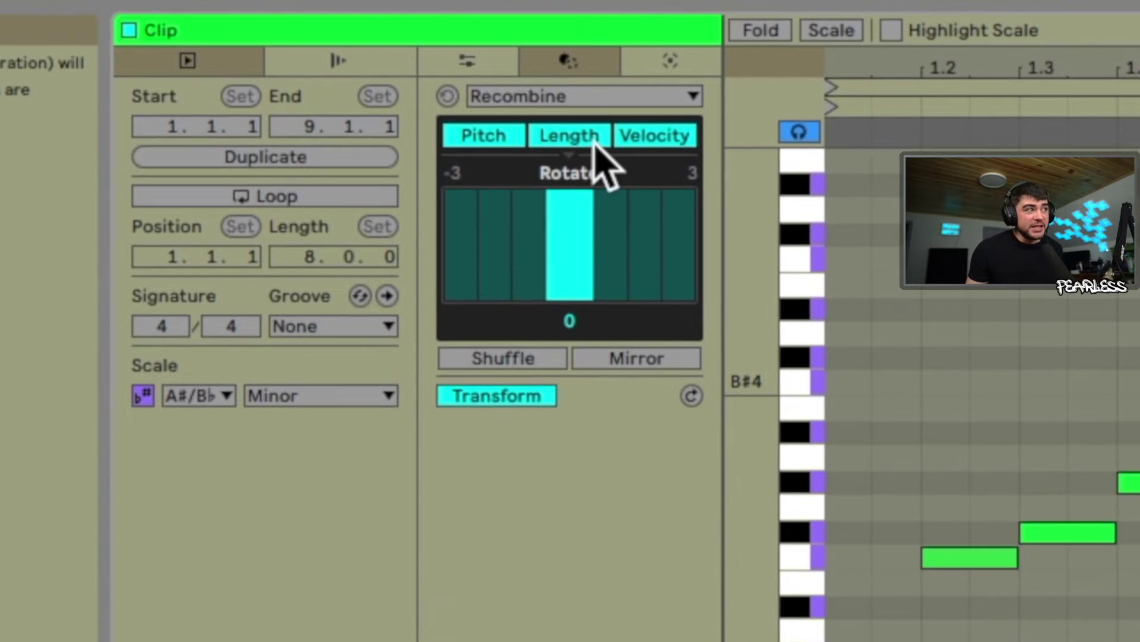
click(663, 137)
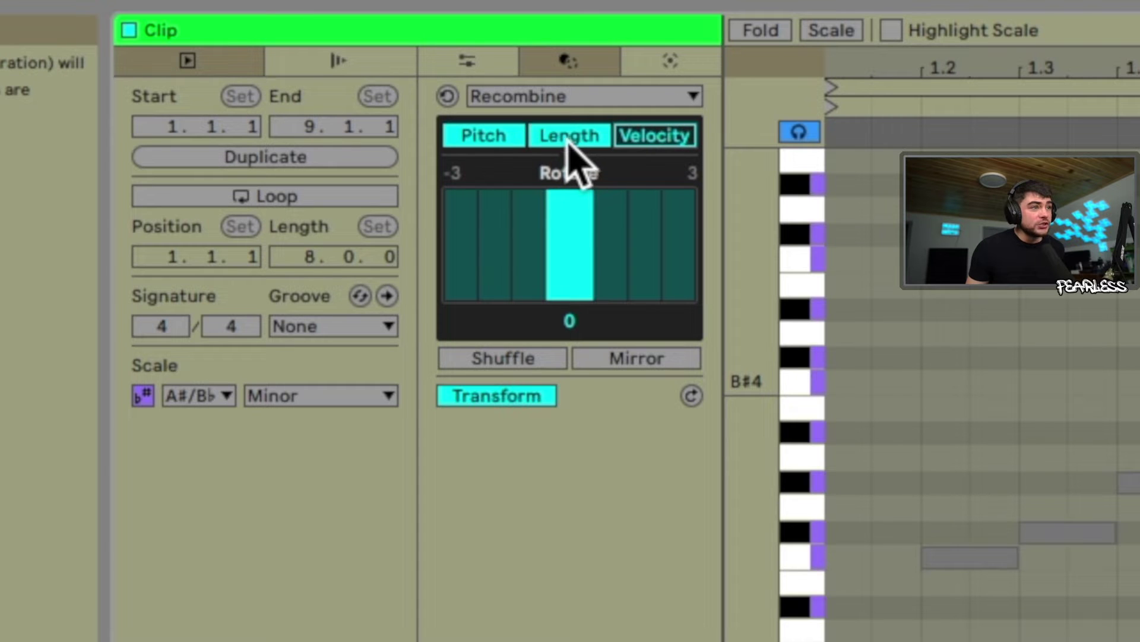
click(568, 138)
click(510, 138)
click(579, 138)
click(650, 137)
click(496, 138)
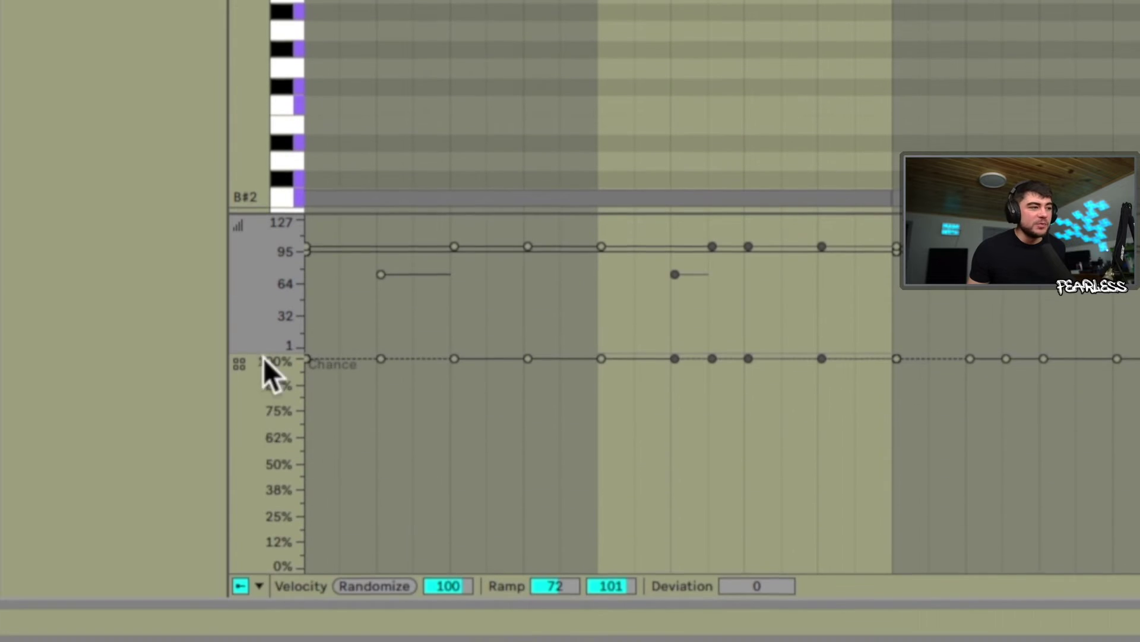
Hide the Chance lane below the note editor
click(259, 584)
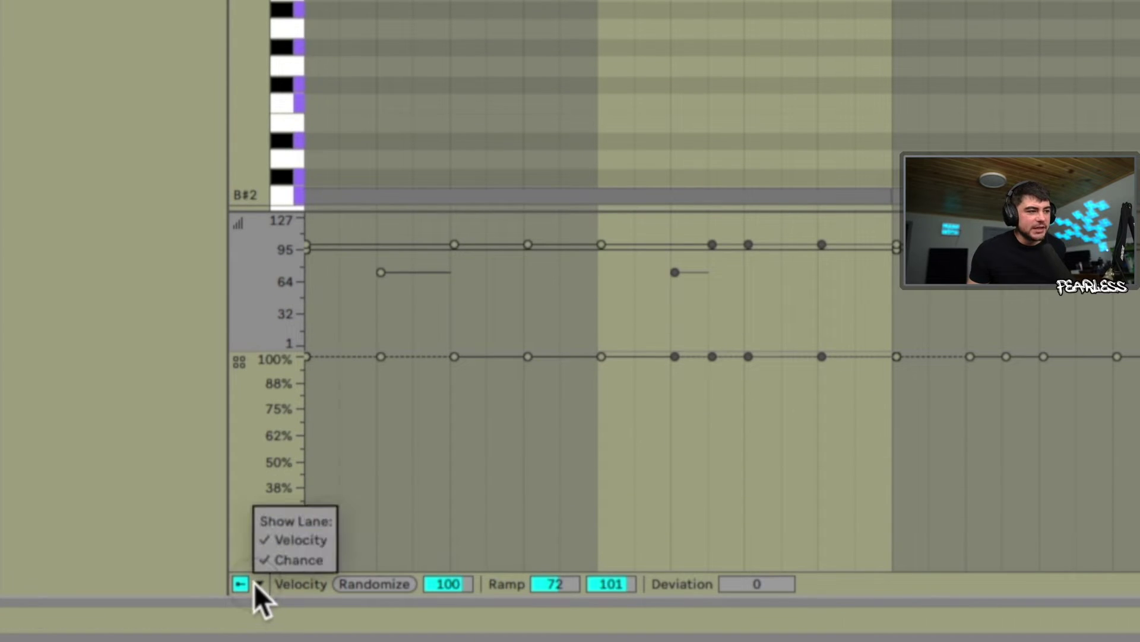
click(297, 563)
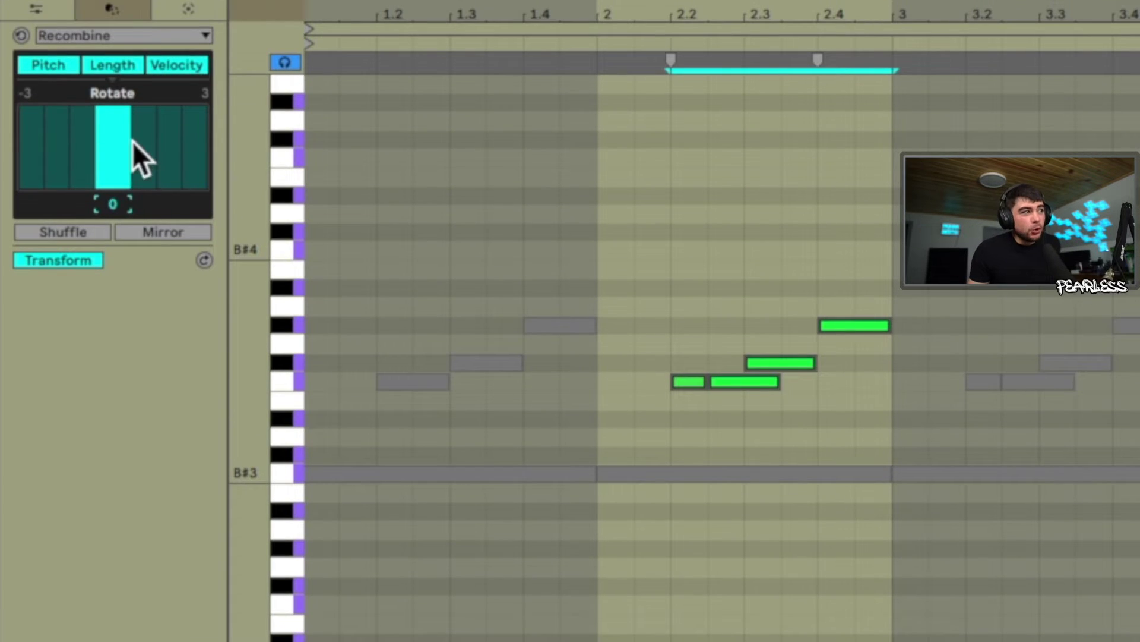
Try rotating the selected bar 2 notes by -1, reset the rotation to 0, and turn on Mirror
drag(111, 148, 81, 159)
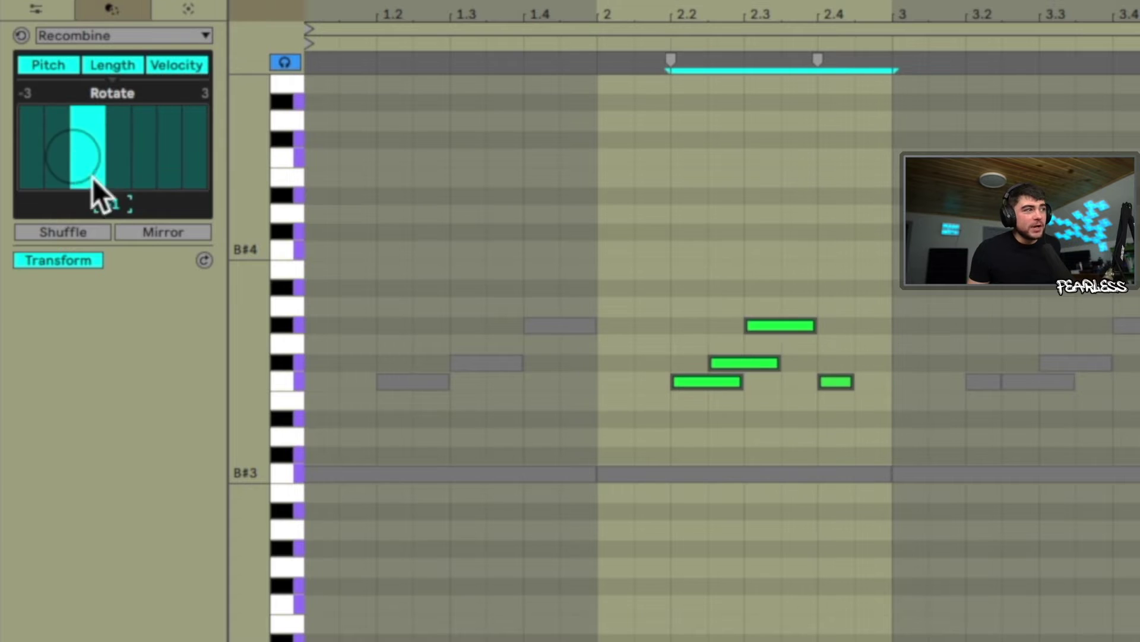
mouse_move(116, 206)
mouse_down()
mouse_move(115, 226)
mouse_move(115, 196)
mouse_move(115, 208)
mouse_up()
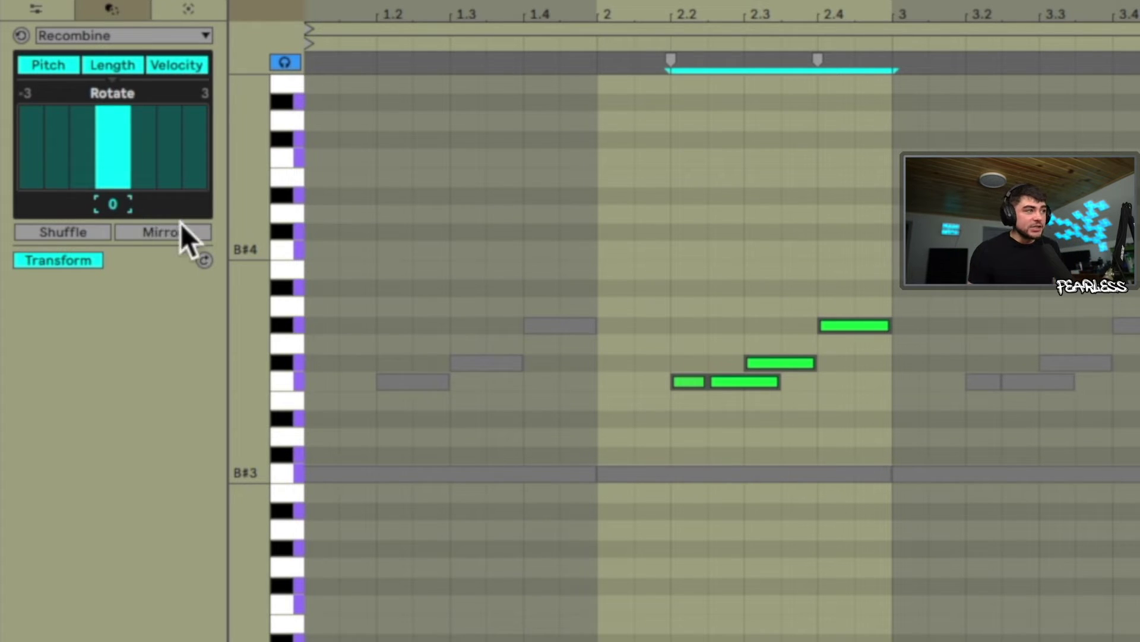
click(182, 237)
key(ctrl+a)
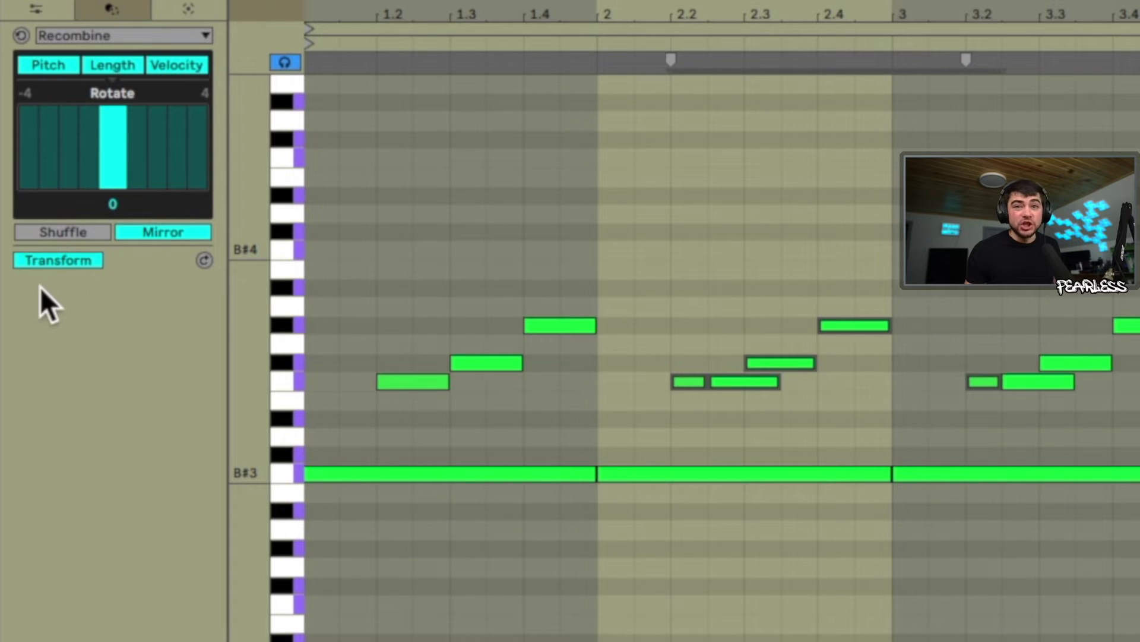
Shuffle the selected notes in bar 2 several times and try negative rotations on the shuffled result
click(47, 233)
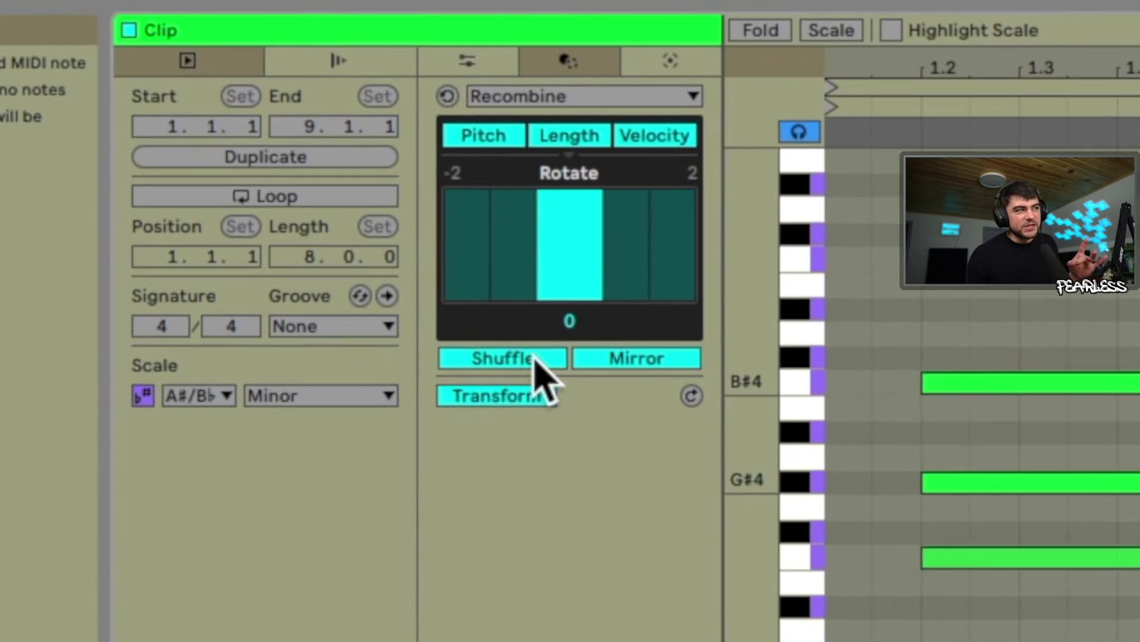
click(538, 359)
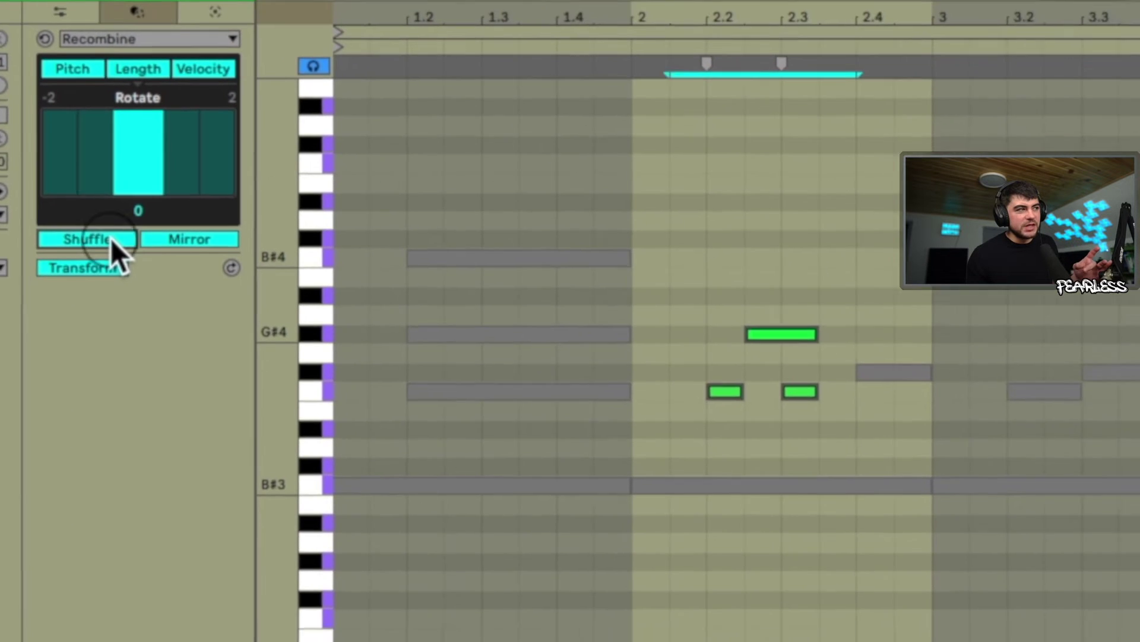
click(532, 359)
click(532, 360)
click(532, 359)
click(81, 229)
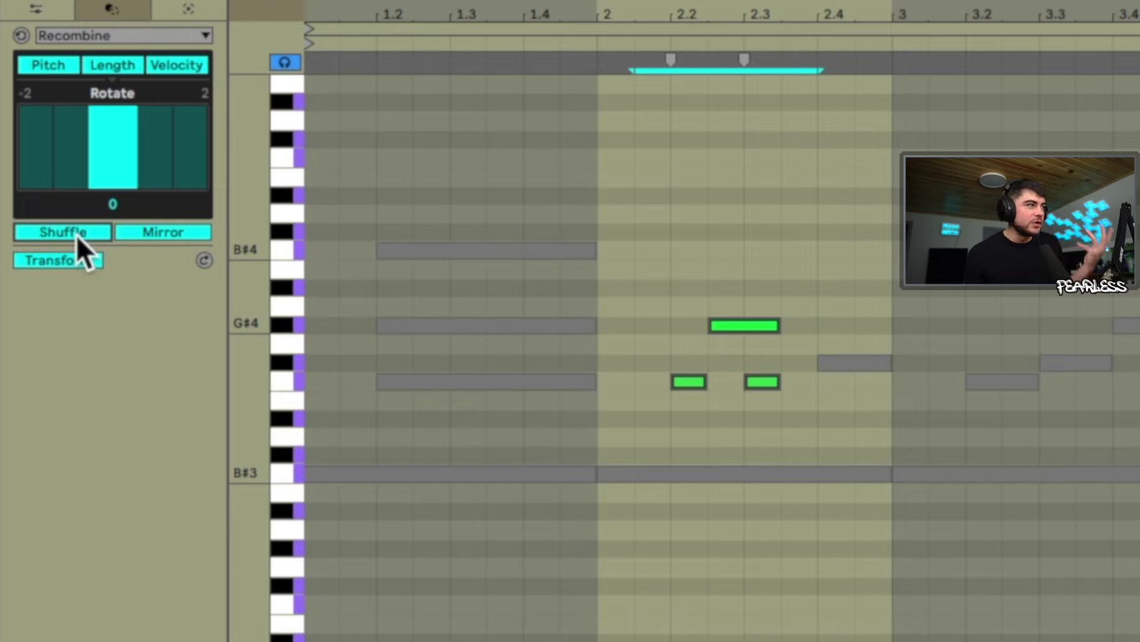
drag(143, 155, 28, 148)
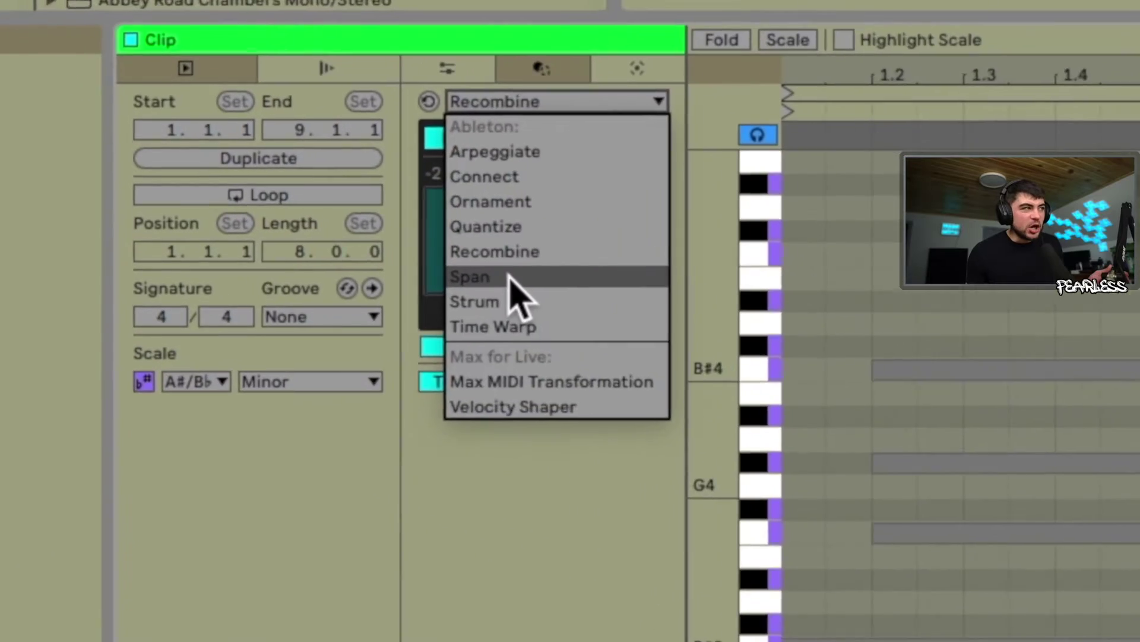
Switch to the Span transformation, compare Legato and Tenuto on the selected notes, and apply Staccato
click(511, 276)
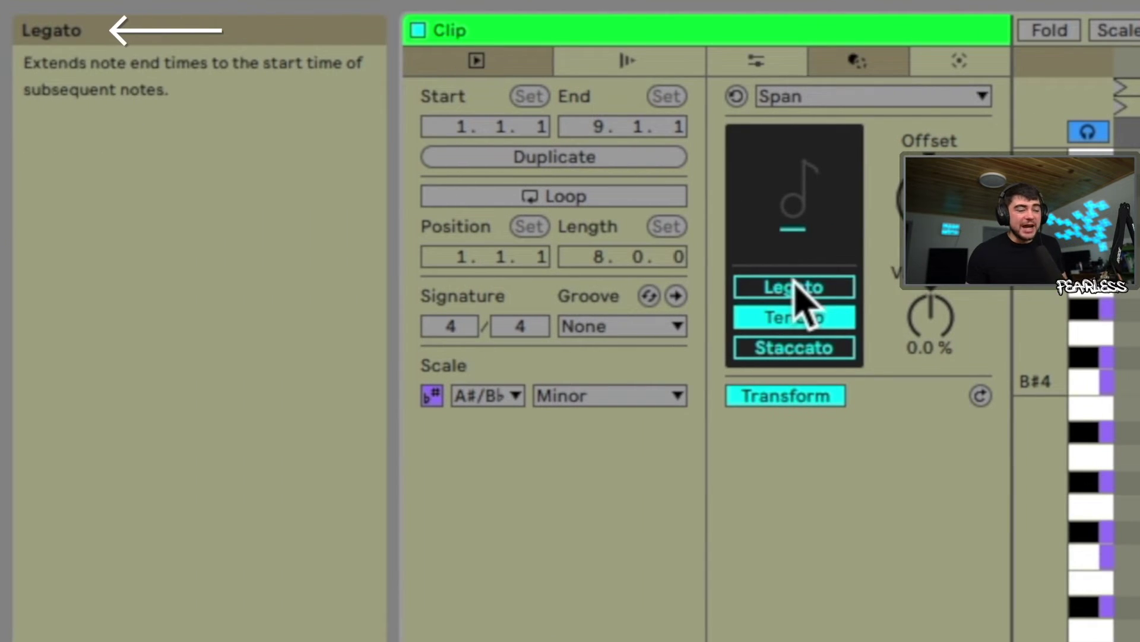
click(795, 284)
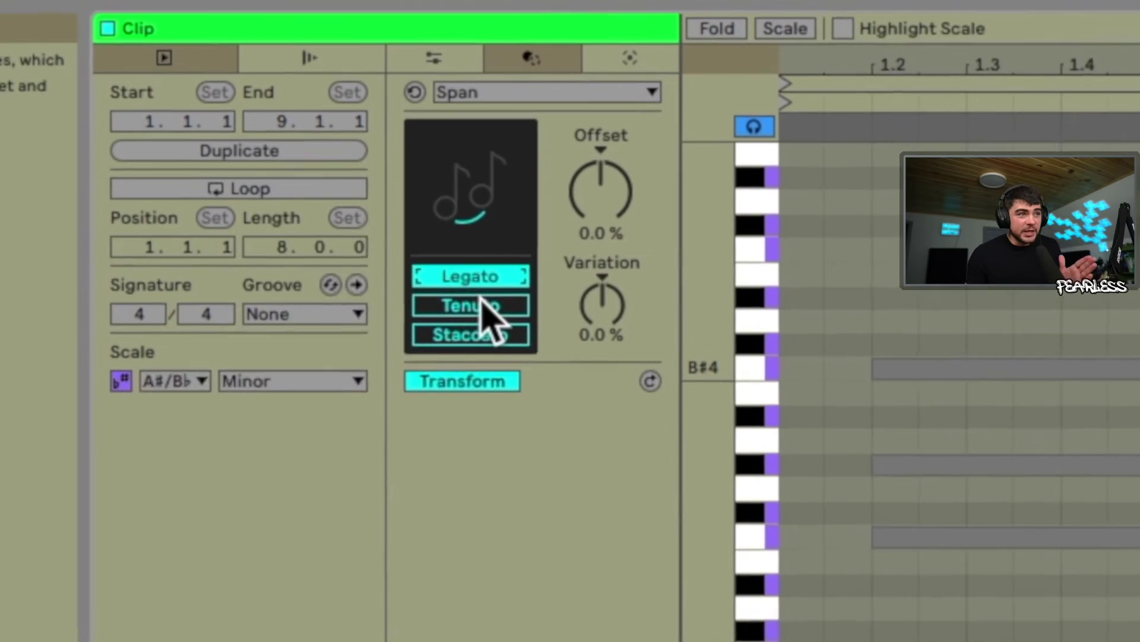
click(62, 163)
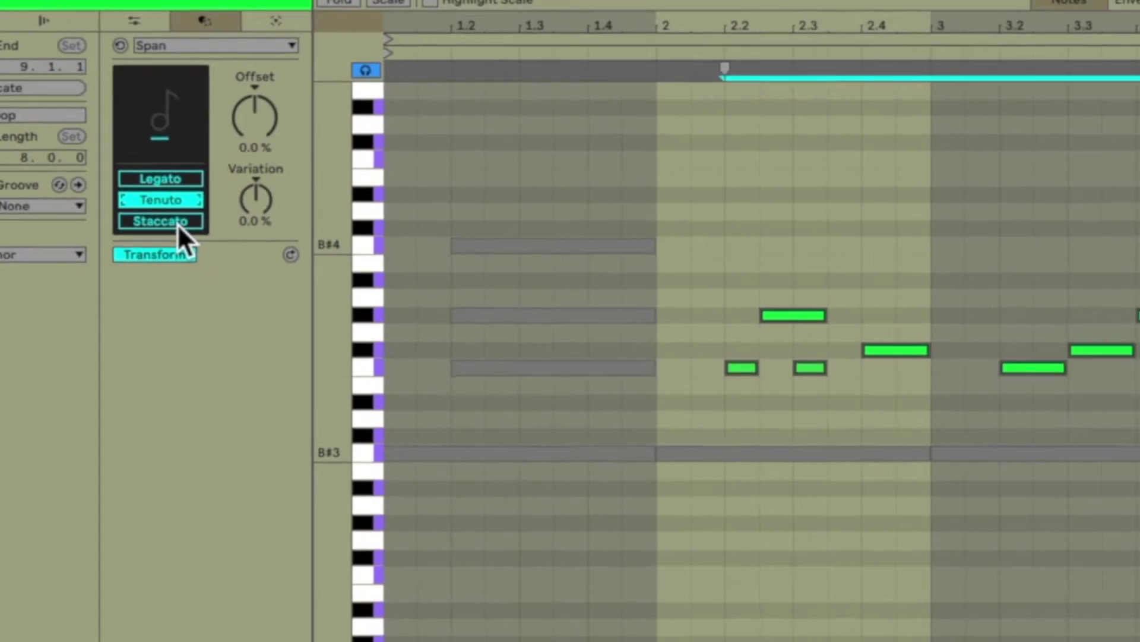
click(821, 350)
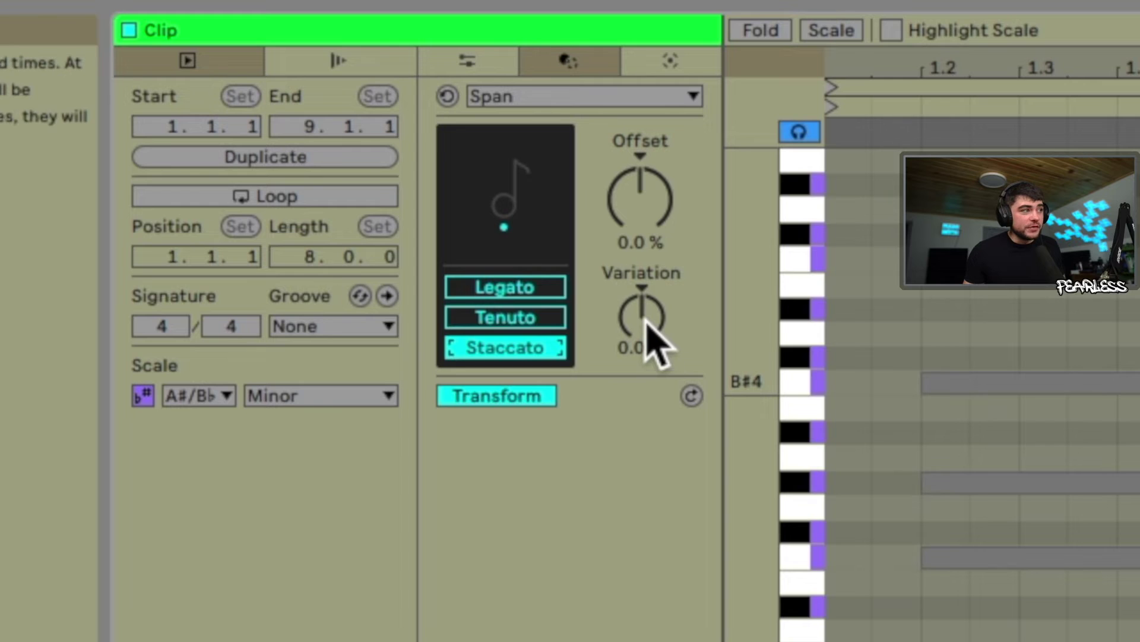
Set the Span variation to 21% and the offset to 6.3% for the staccato notes
drag(653, 336, 653, 297)
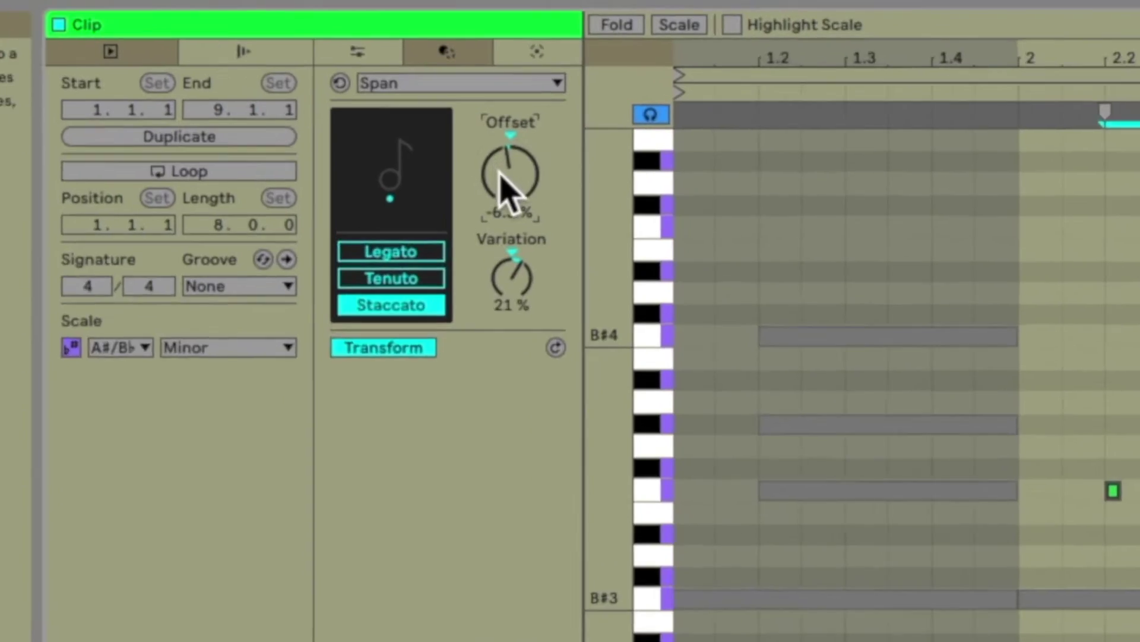
drag(133, 92, 133, 84)
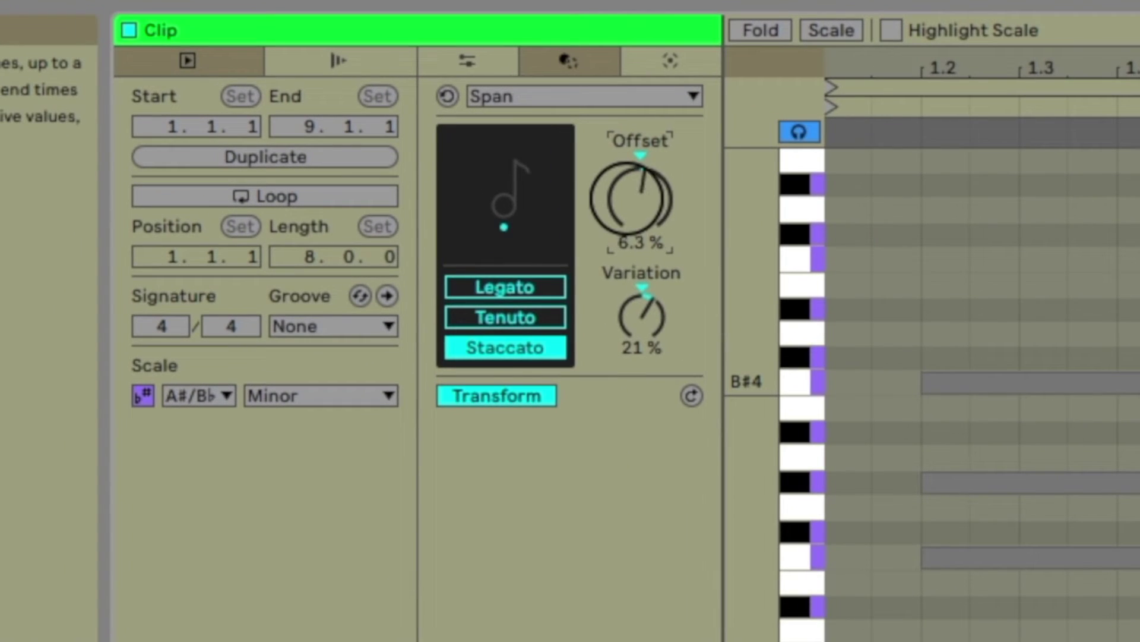
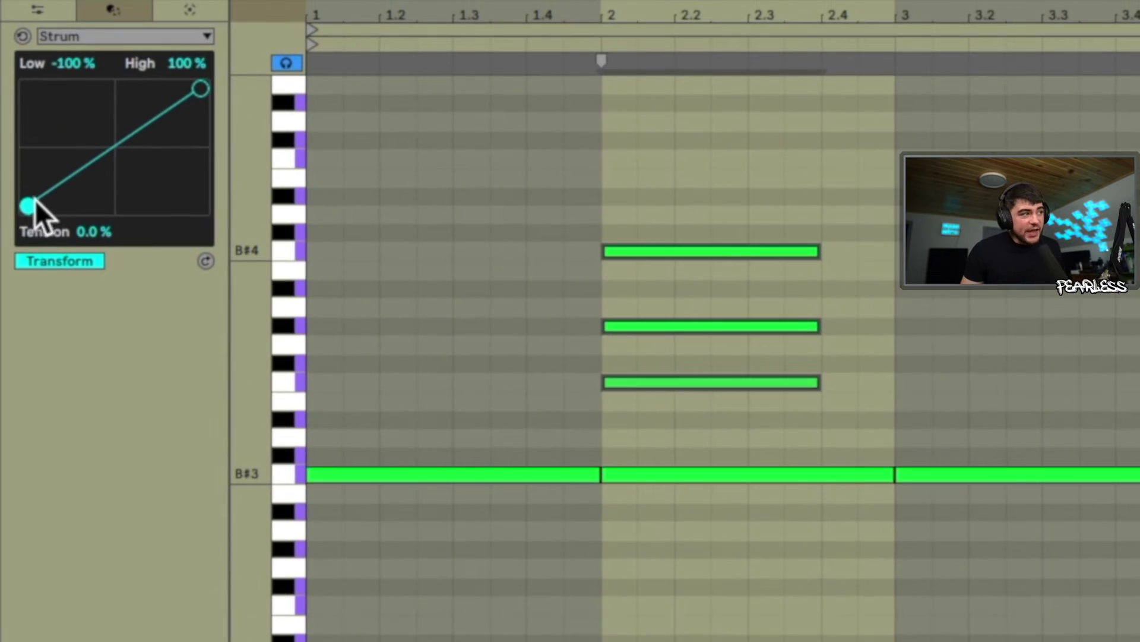
Strum the three-note chord at bar 2 with Low at -100%, High at 100% and a tension of -16%
mouse_move(36, 204)
mouse_down()
mouse_move(103, 217)
mouse_move(23, 218)
mouse_up()
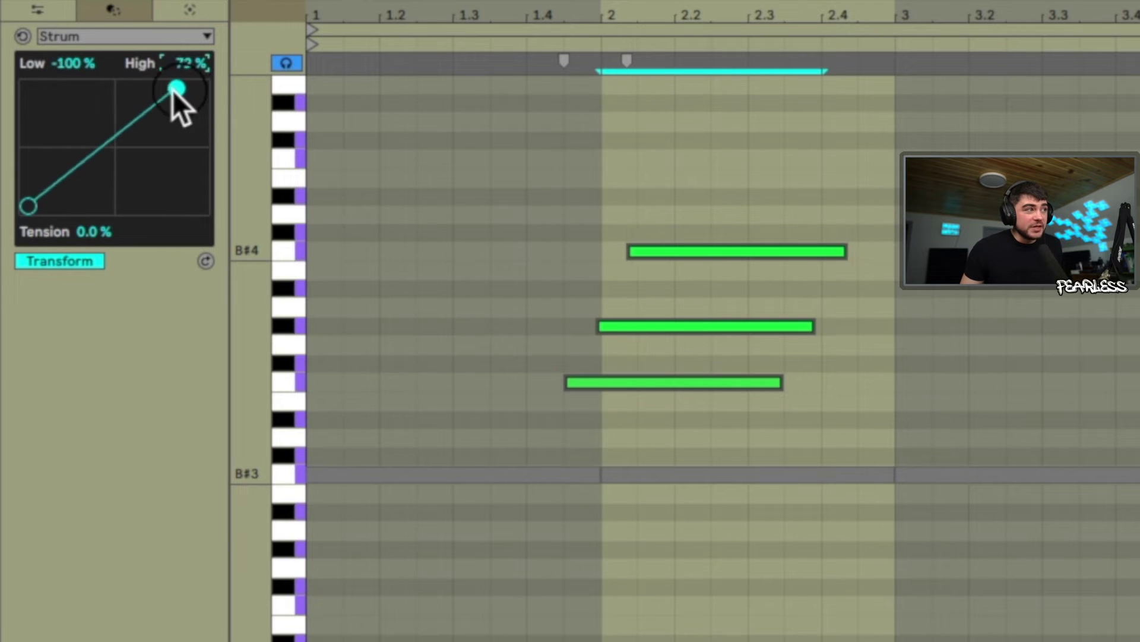
drag(133, 87, 201, 88)
mouse_move(96, 235)
mouse_down()
mouse_move(96, 220)
mouse_move(95, 256)
mouse_move(82, 237)
mouse_up()
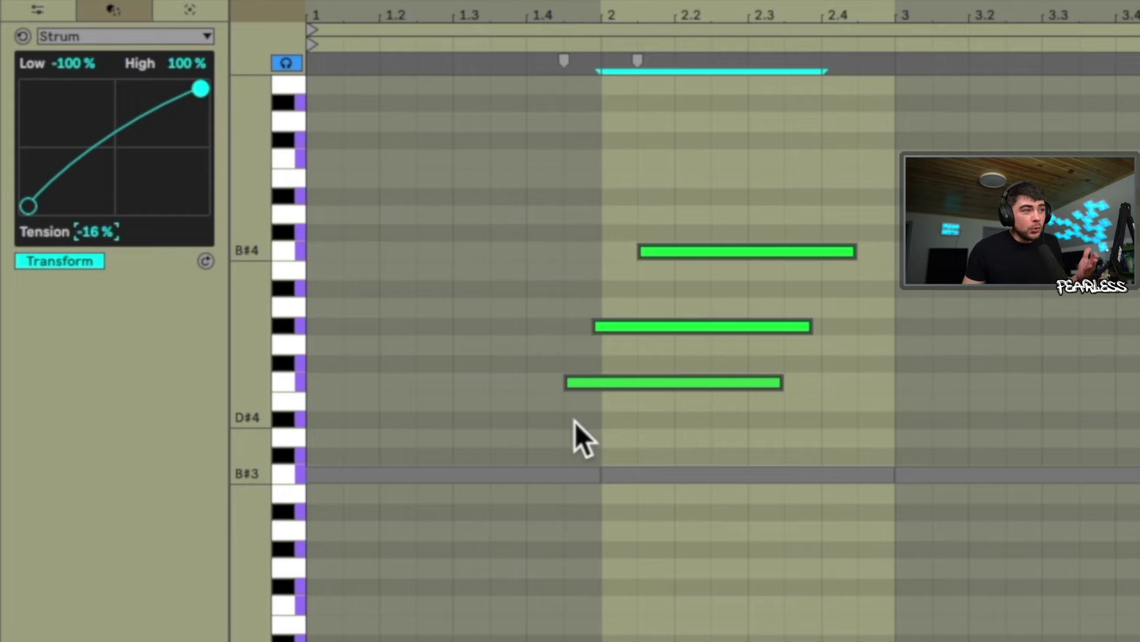
Reselect the strummed chord and shift its middle note so that it starts exactly on bar 2
click(604, 414)
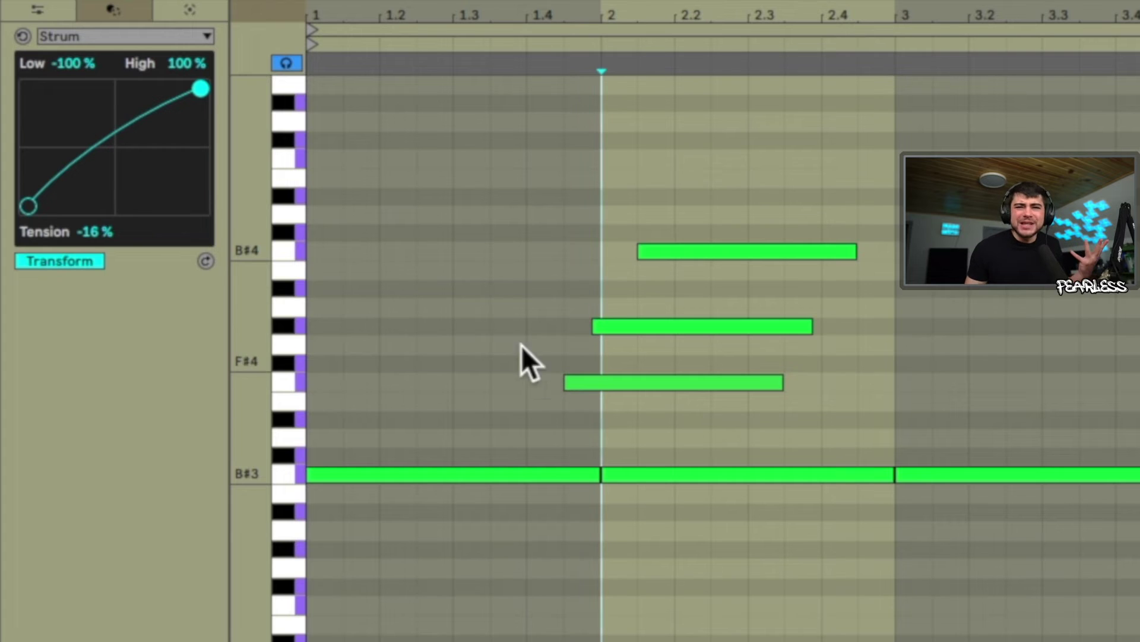
drag(360, 180, 1003, 451)
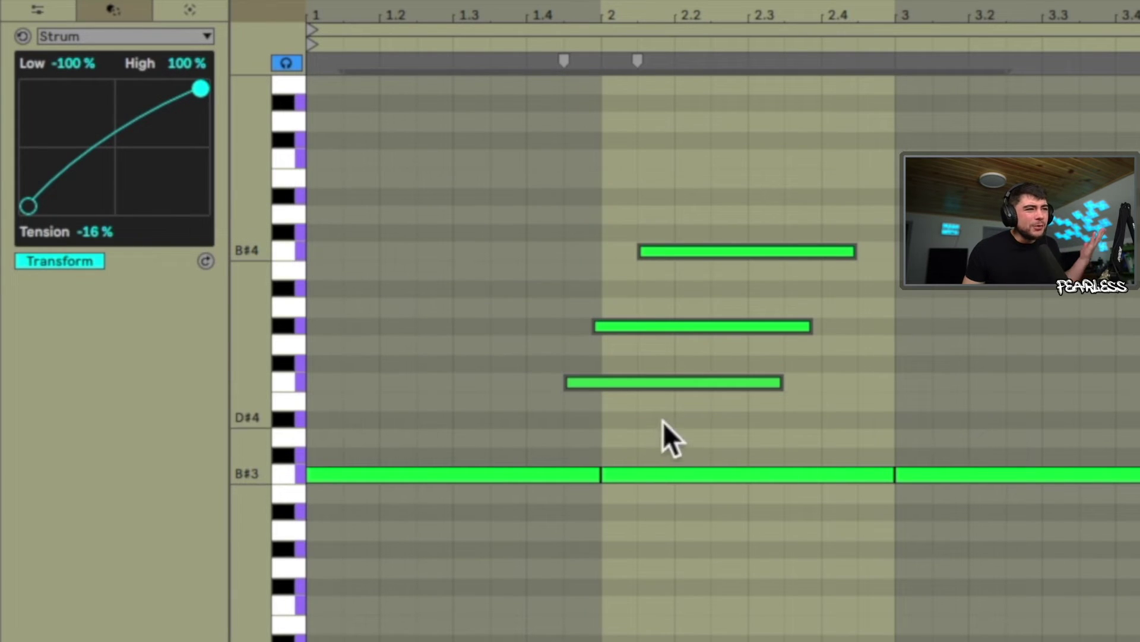
mouse_move(609, 384)
mouse_down()
mouse_move(677, 390)
mouse_move(625, 382)
mouse_up()
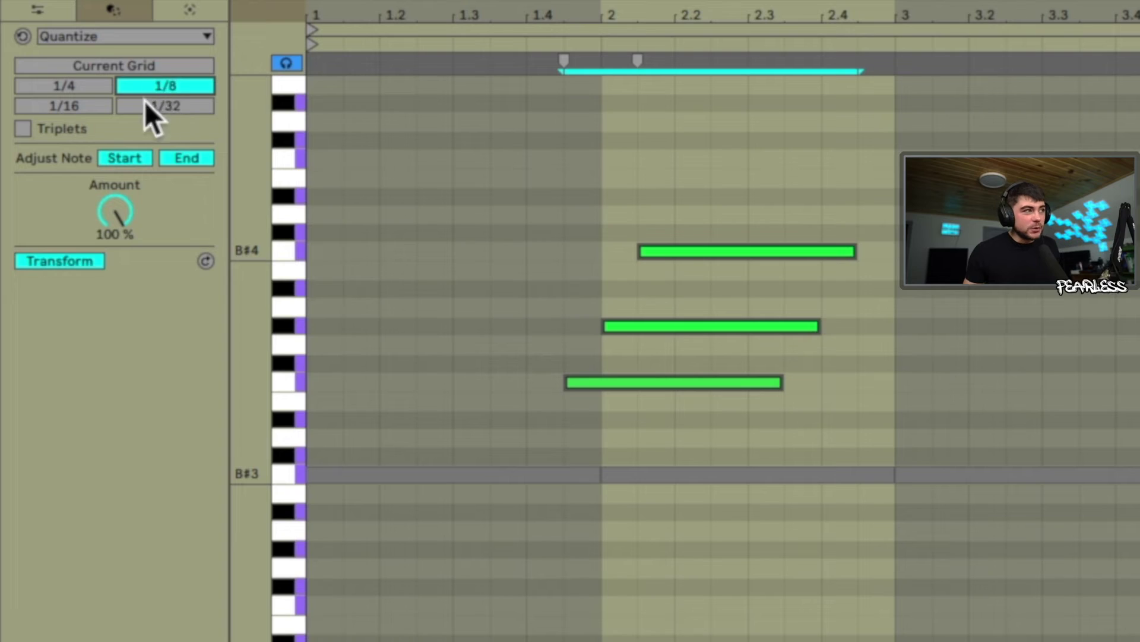
Quantize the three selected chord notes to a 1/4 grid at 100% amount
click(161, 61)
click(187, 88)
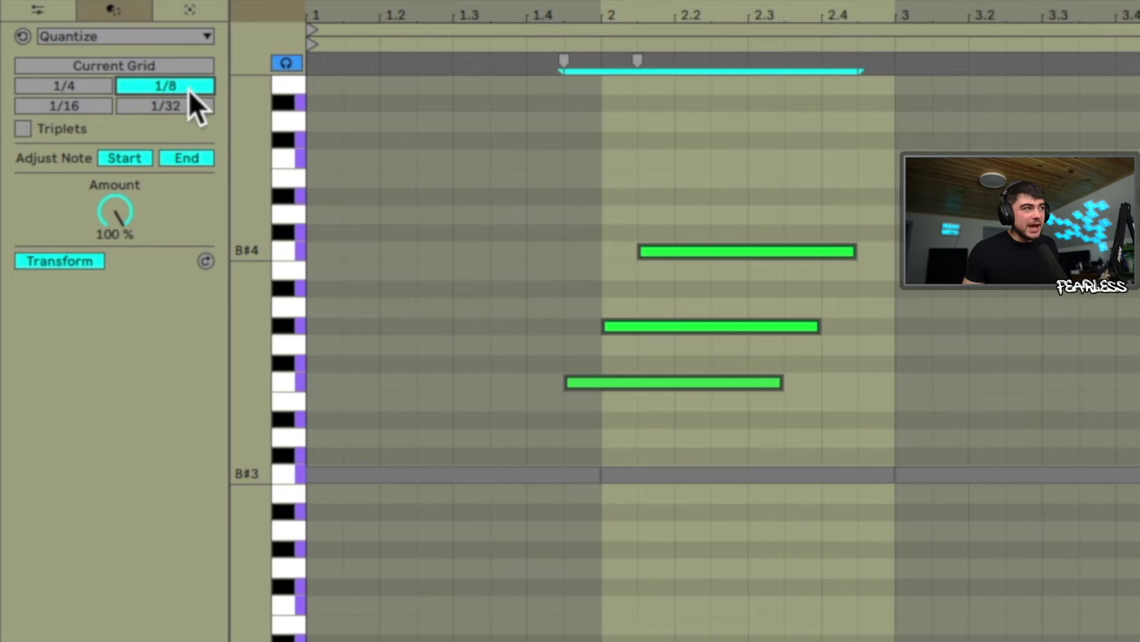
click(82, 83)
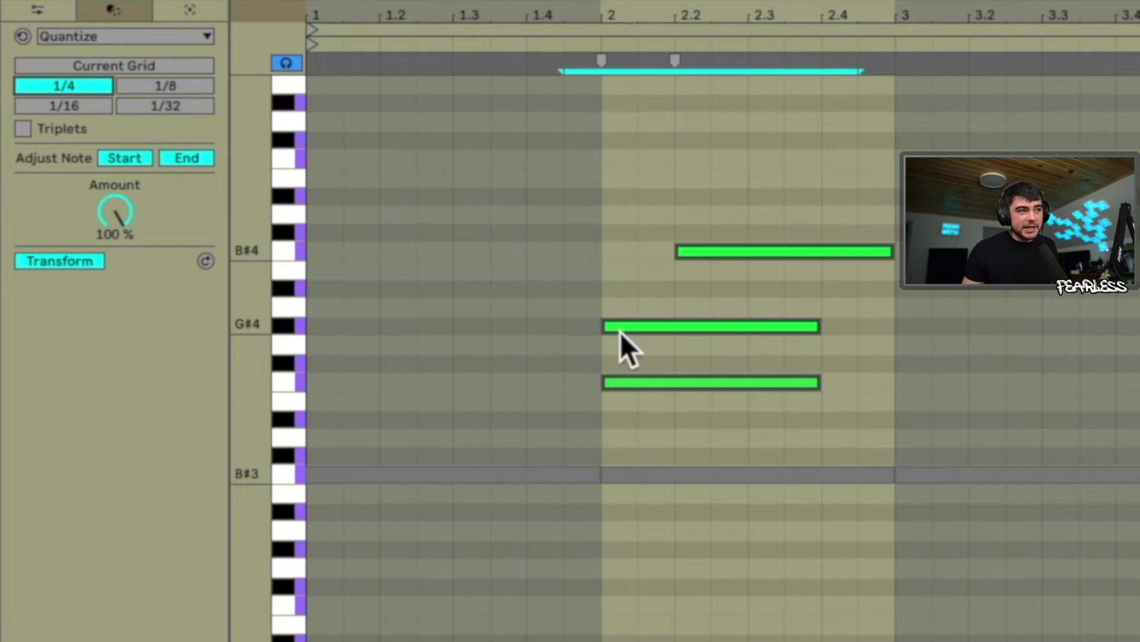
Quantize the three chord notes to a 1/8 grid and switch the transformation to Strum
click(176, 85)
click(122, 36)
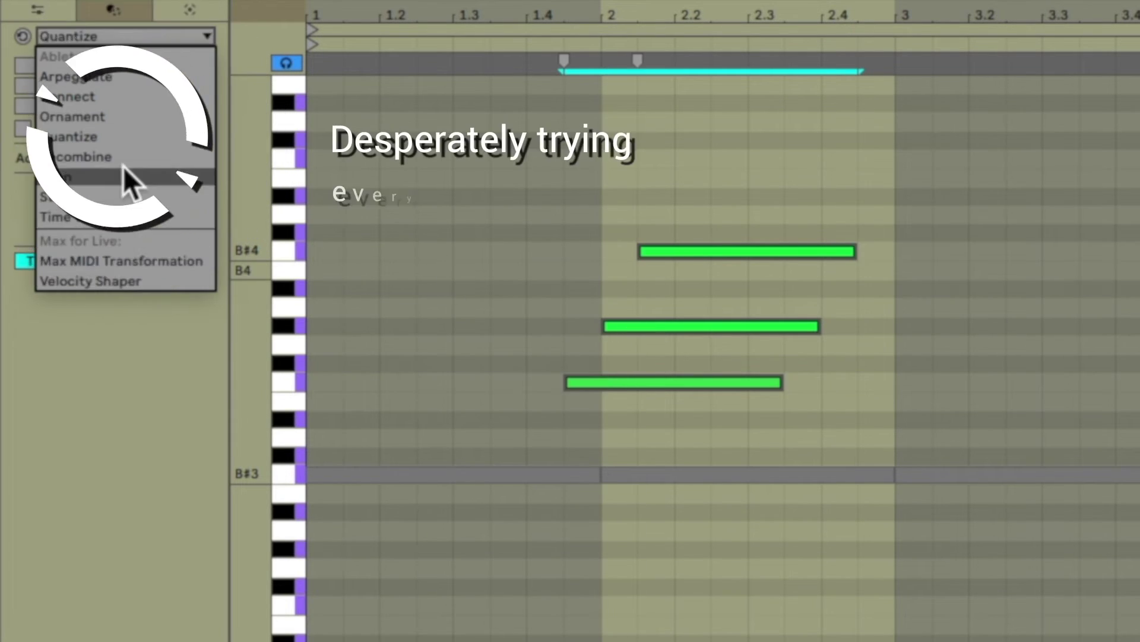
click(117, 176)
click(133, 36)
click(134, 37)
click(118, 188)
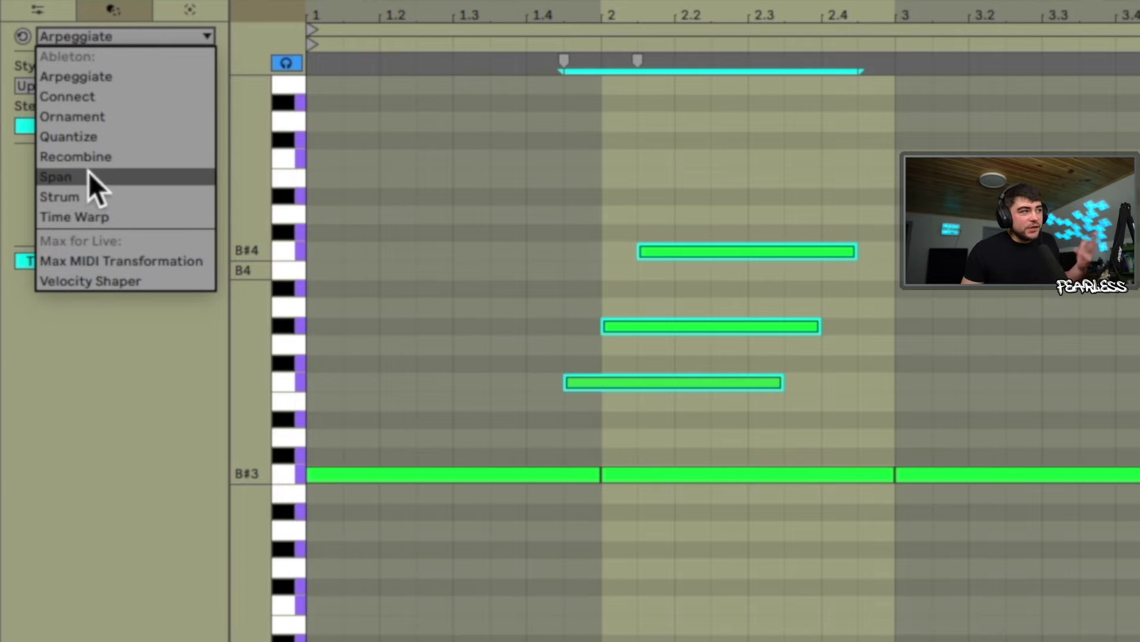
click(91, 201)
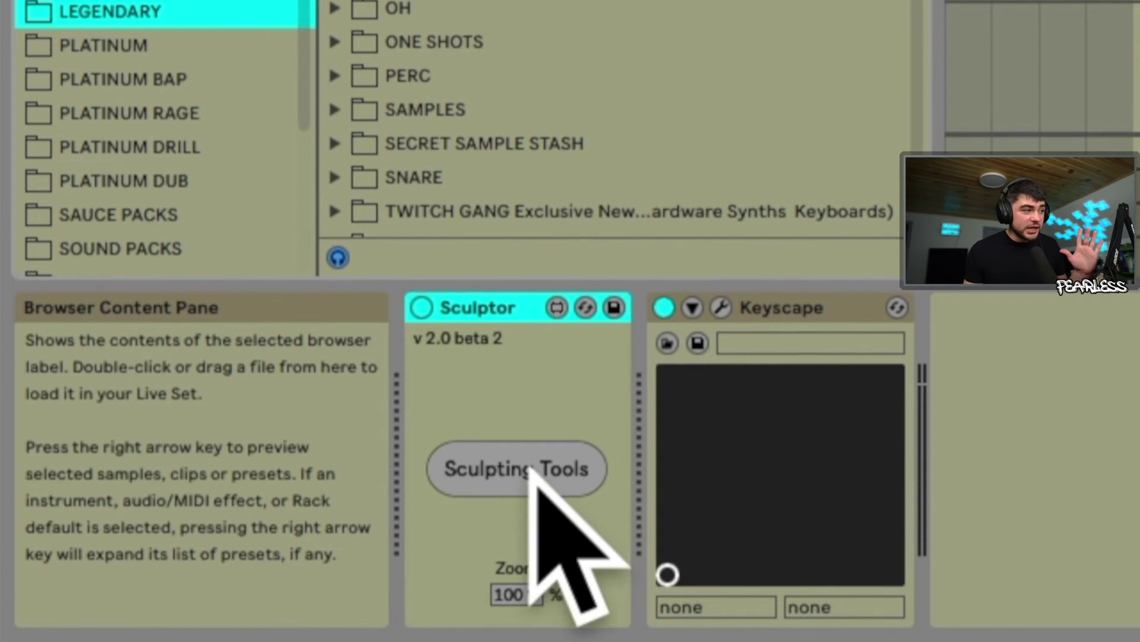
Open the Sculptor device's Sculpting Tools window and set its zoom to 125%
click(536, 474)
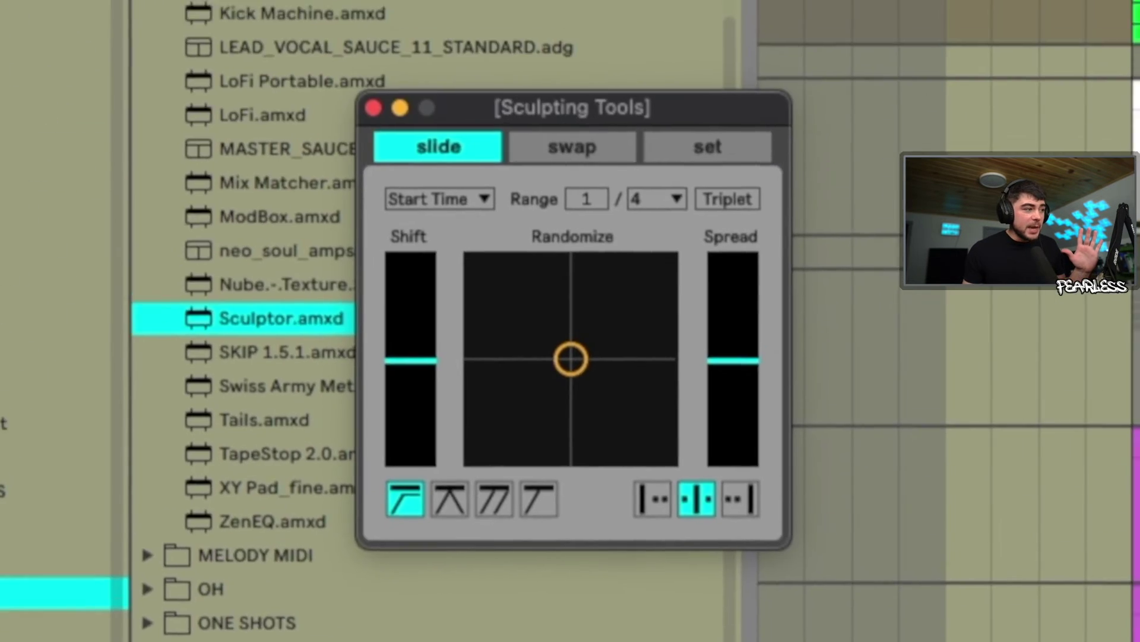
click(534, 594)
click(534, 594)
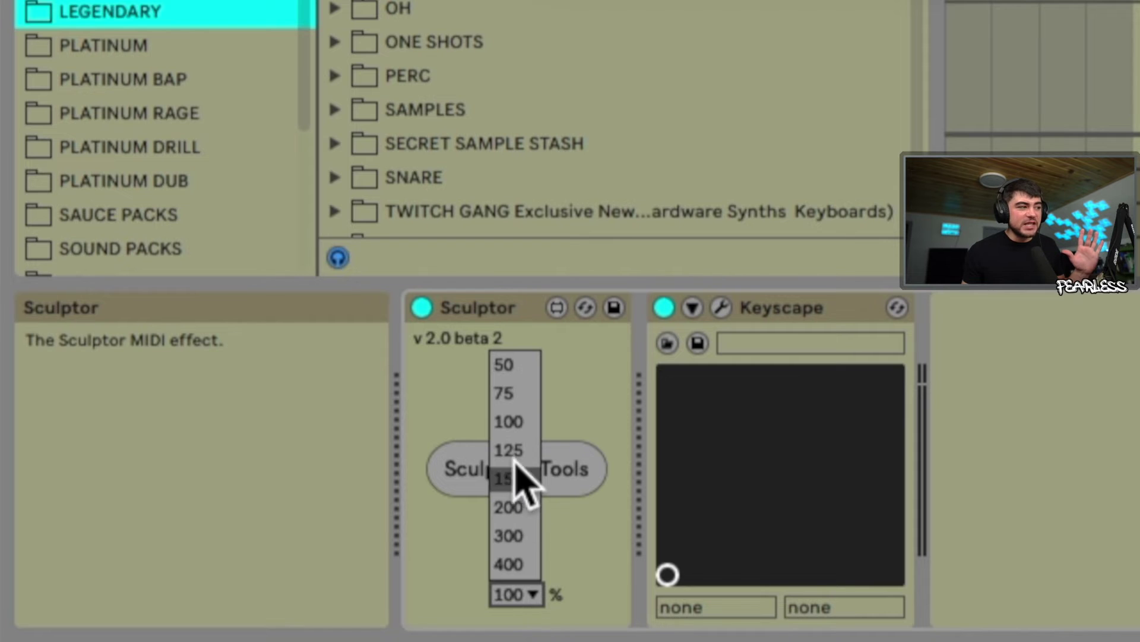
click(518, 478)
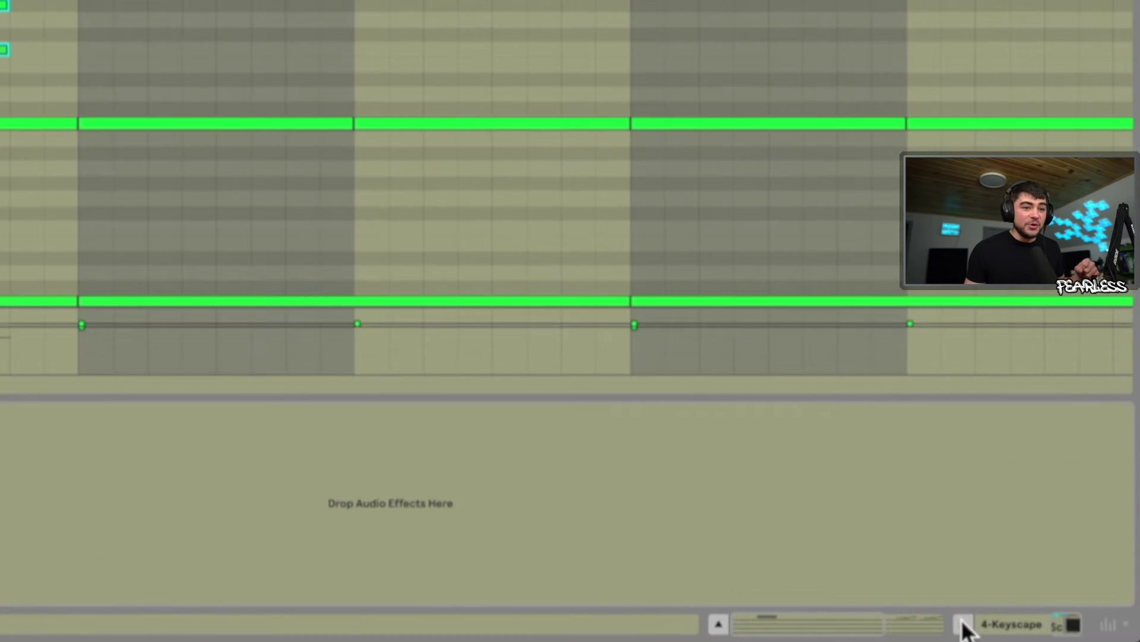
Show the Keyscape track's devices, reduce the Sculptor zoom and place the Sculpting Tools window just below the Strum settings
click(963, 623)
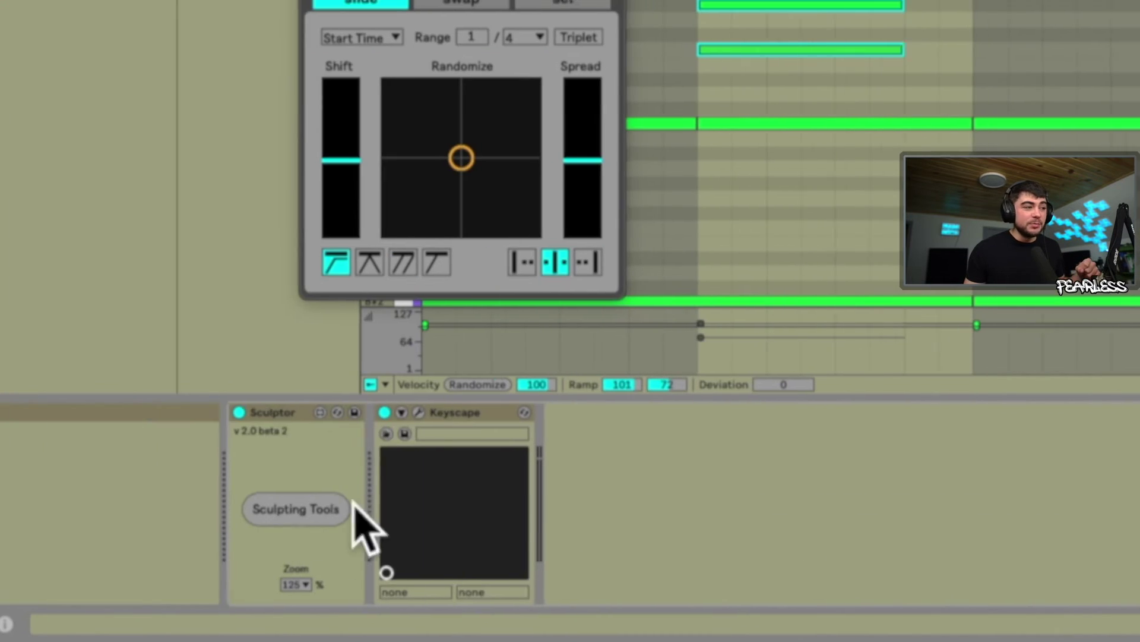
click(313, 583)
click(309, 479)
mouse_move(269, 215)
mouse_down()
mouse_move(316, 235)
mouse_move(285, 242)
mouse_up()
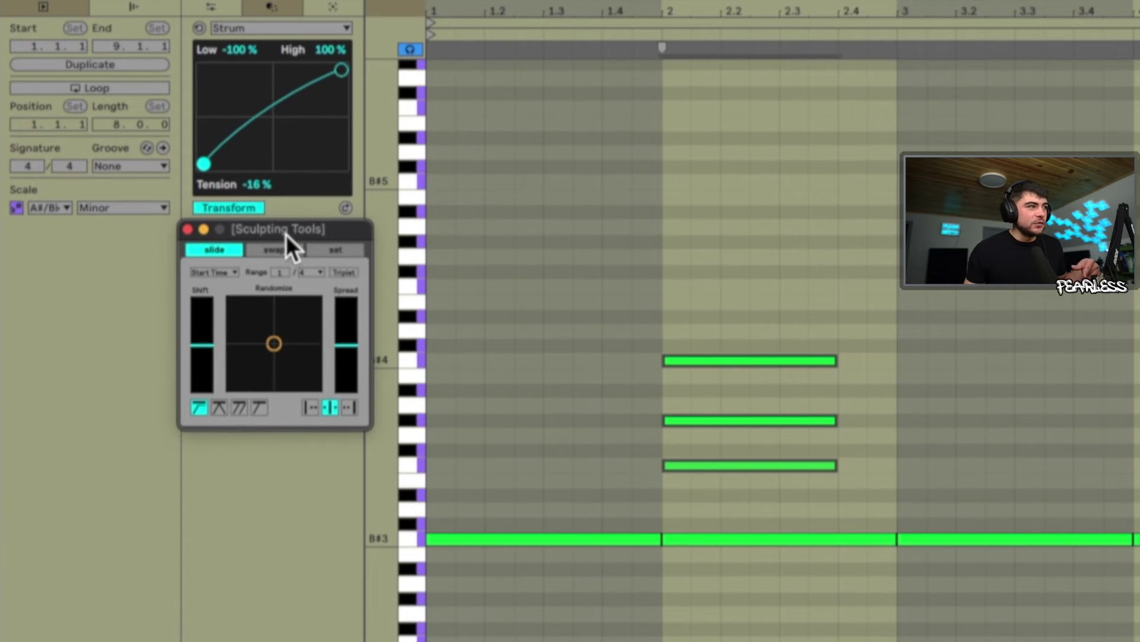
Select the three-note chord at bar 2, set Sculpting Tools' slide parameter to Strum and bend its tension curve downward
drag(705, 258, 834, 473)
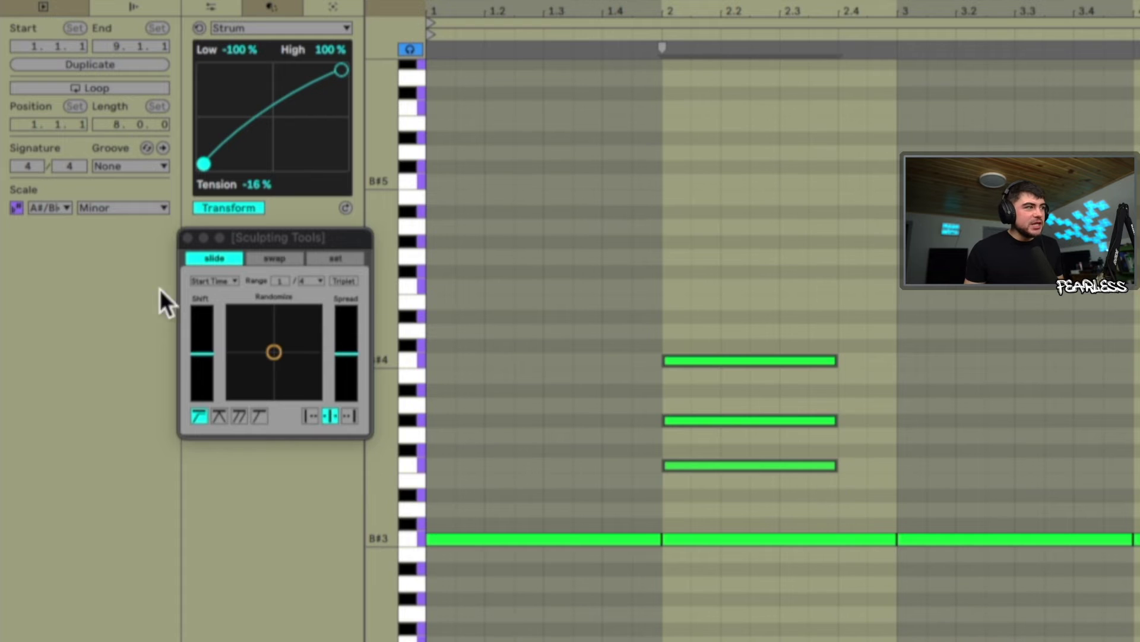
click(220, 283)
click(208, 385)
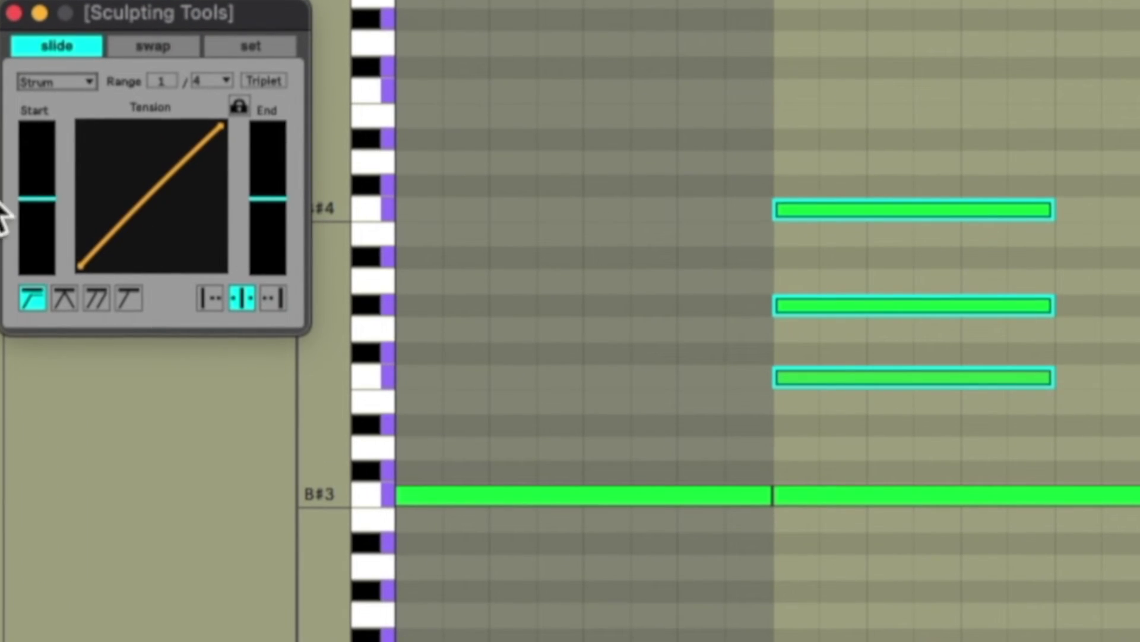
mouse_move(36, 203)
mouse_down()
mouse_move(71, 123)
mouse_move(56, 198)
mouse_up()
mouse_move(267, 205)
mouse_down()
mouse_move(279, 261)
mouse_move(279, 156)
mouse_move(271, 199)
mouse_up()
drag(158, 202, 152, 237)
Anchor the slide strum at the first note and strum the chord so the upper notes start progressively after bar 2
drag(37, 199, 106, 156)
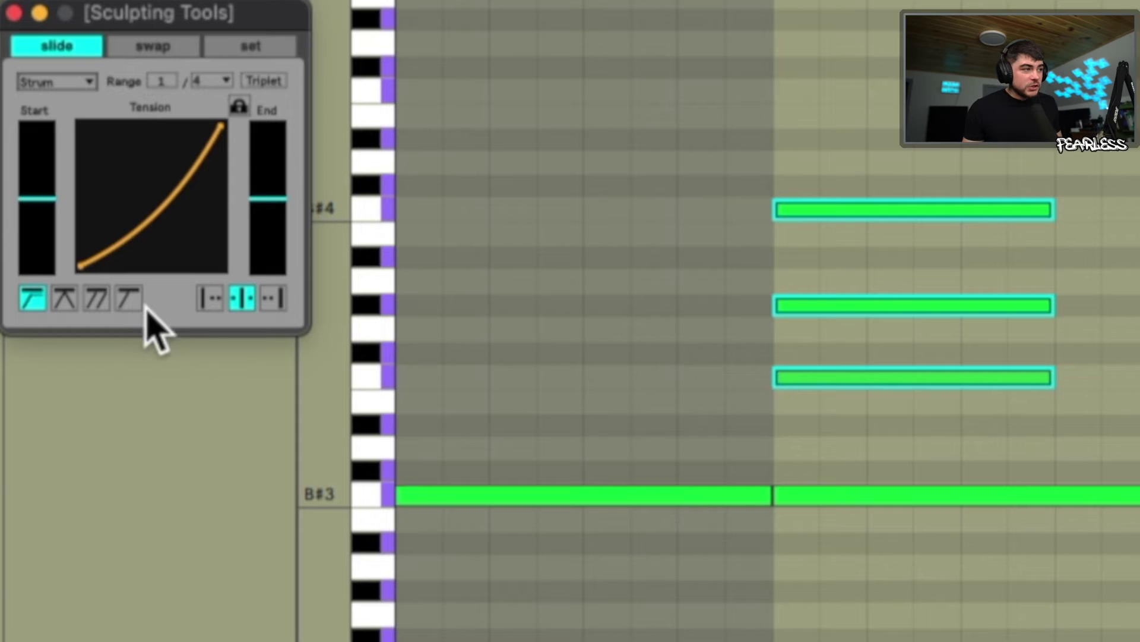
click(210, 298)
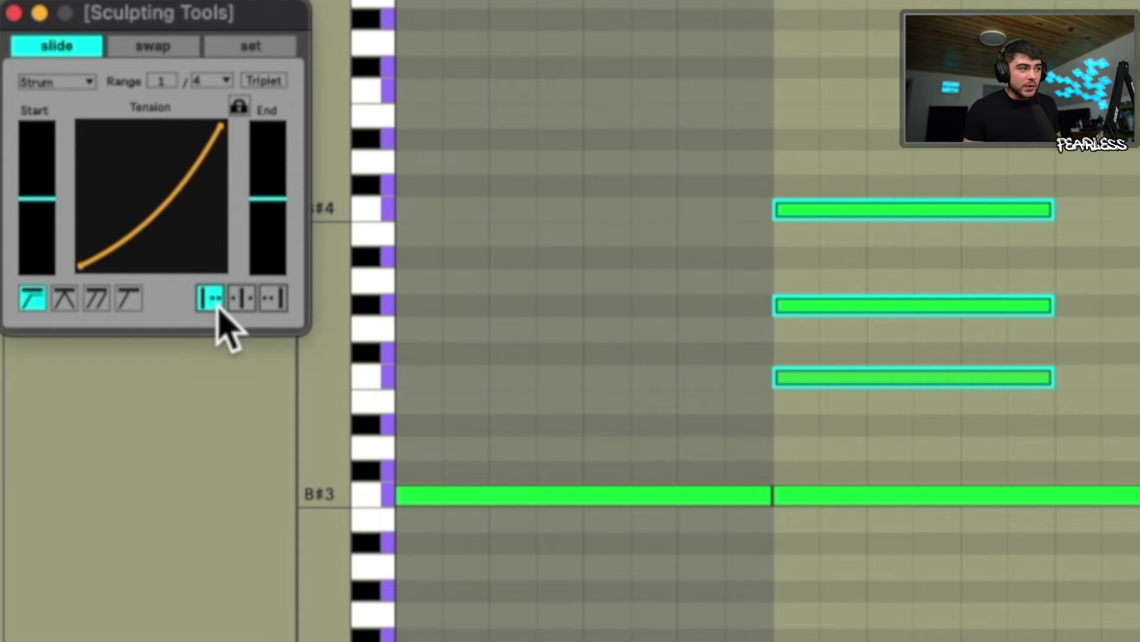
mouse_move(54, 196)
mouse_down()
mouse_move(76, 140)
mouse_move(61, 199)
mouse_move(41, 158)
mouse_move(42, 178)
mouse_move(51, 141)
mouse_move(53, 197)
mouse_up()
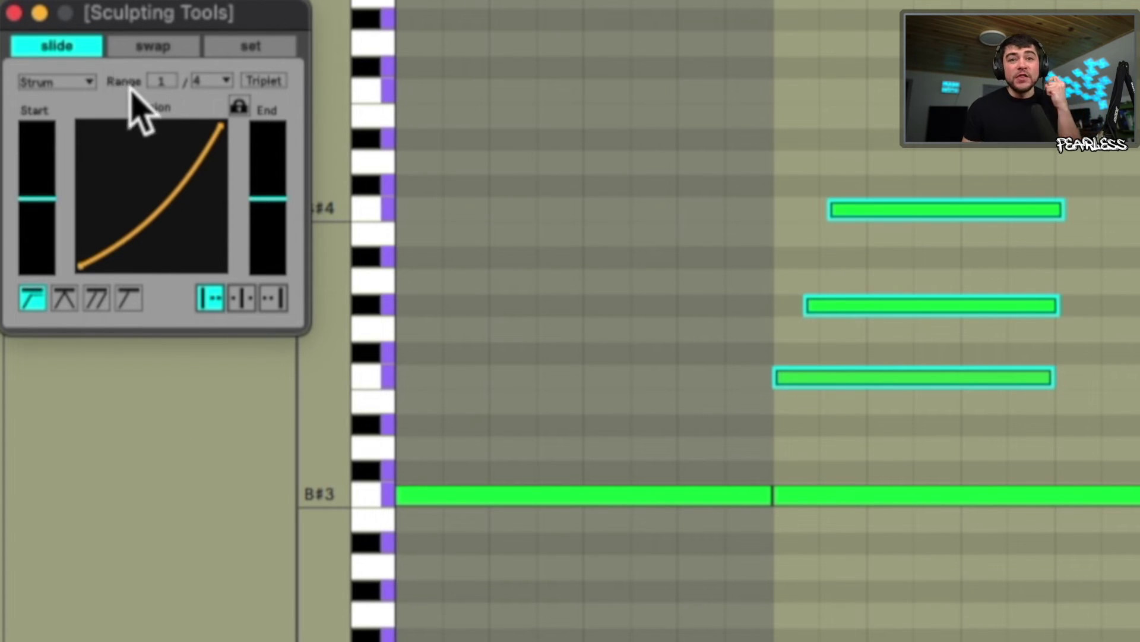
Look through the slide parameters and the swap options of the Sculpting Tools, and return to slide
click(86, 82)
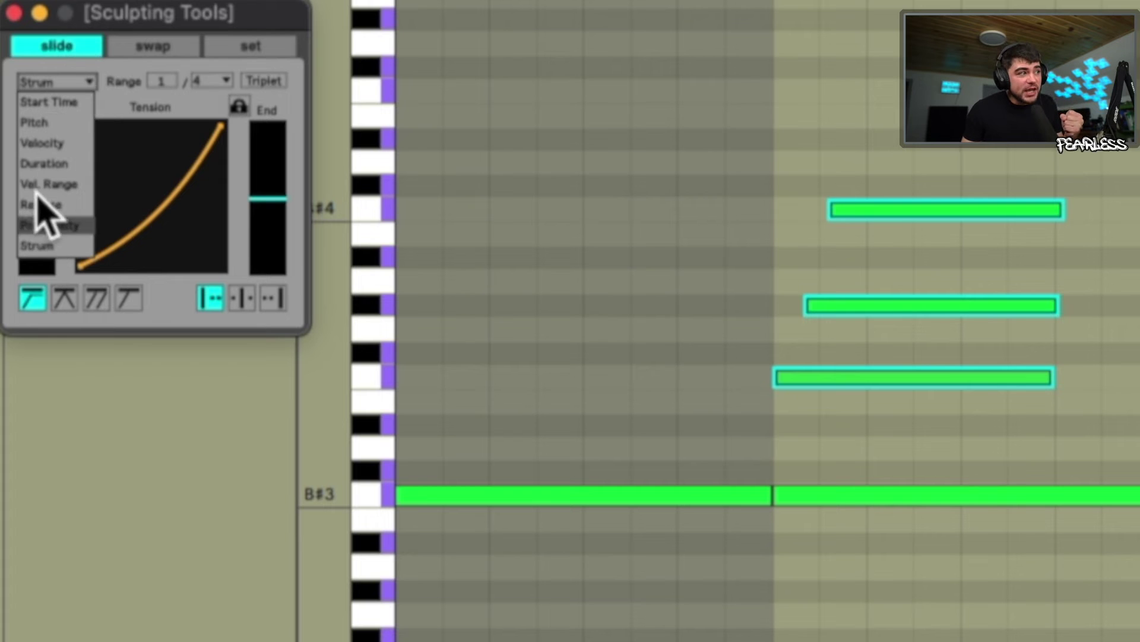
click(221, 47)
click(151, 47)
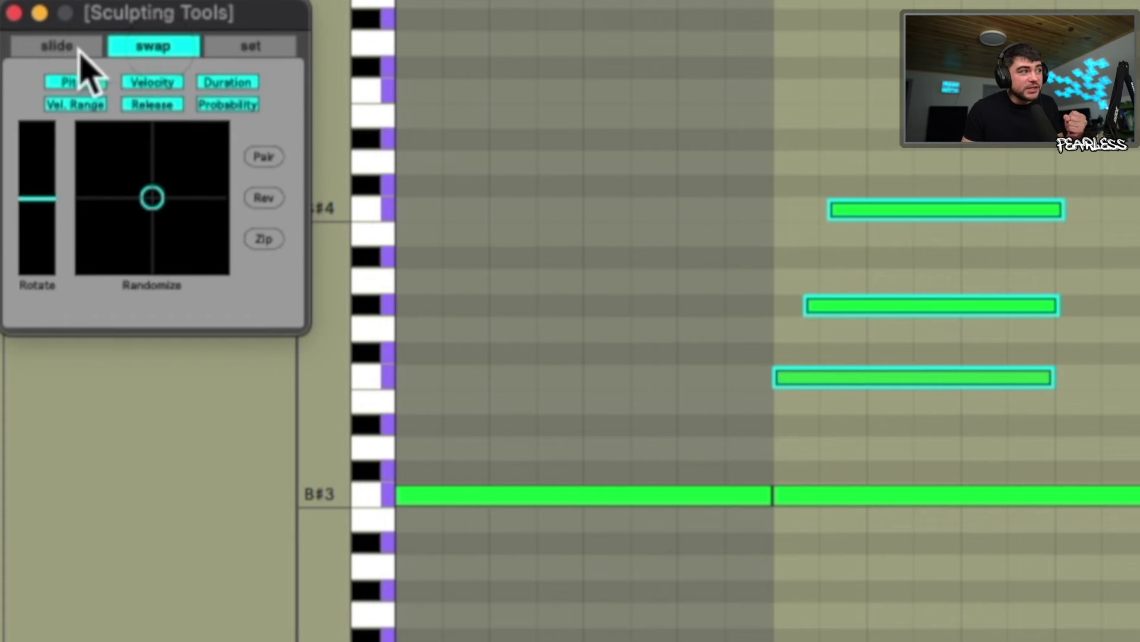
click(46, 44)
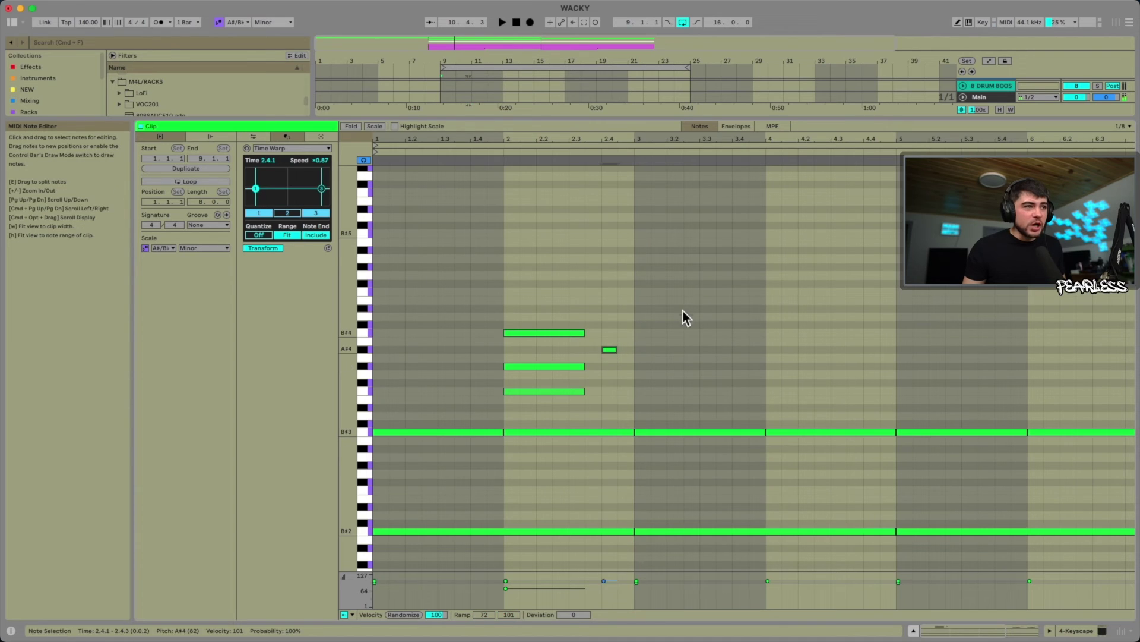
Draw additional short notes around bar 3, above the A#4 note
double_click(684, 308)
double_click(658, 266)
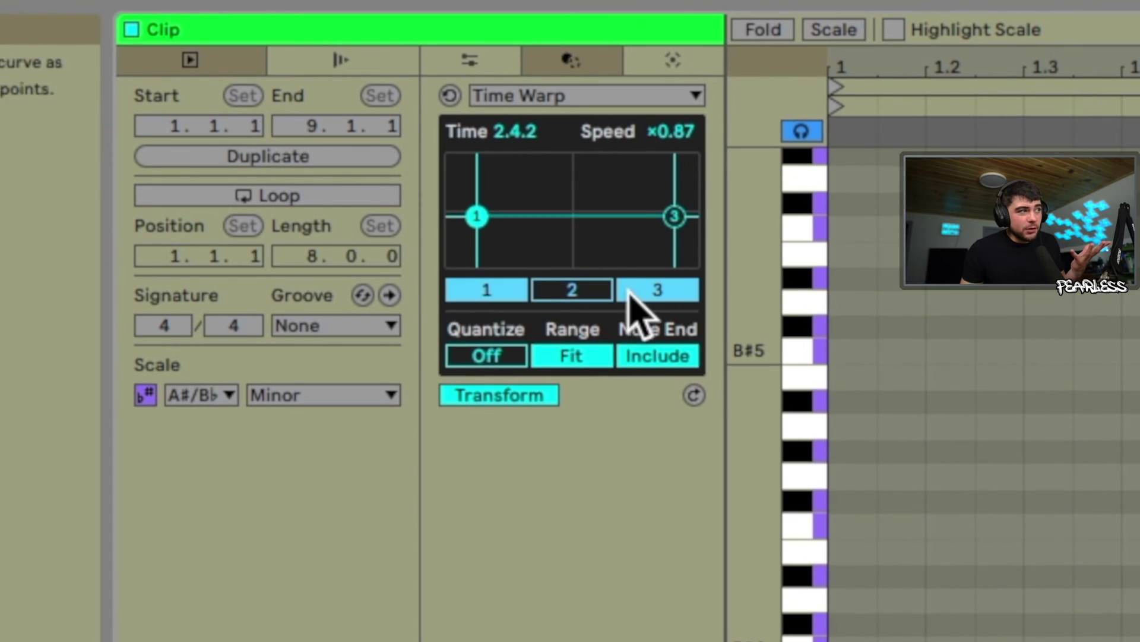
Enable Time Warp's second breakpoint and set the first, second and third breakpoint speeds to ×1.44, ×0.46 and ×1.31
click(646, 293)
click(635, 300)
click(583, 290)
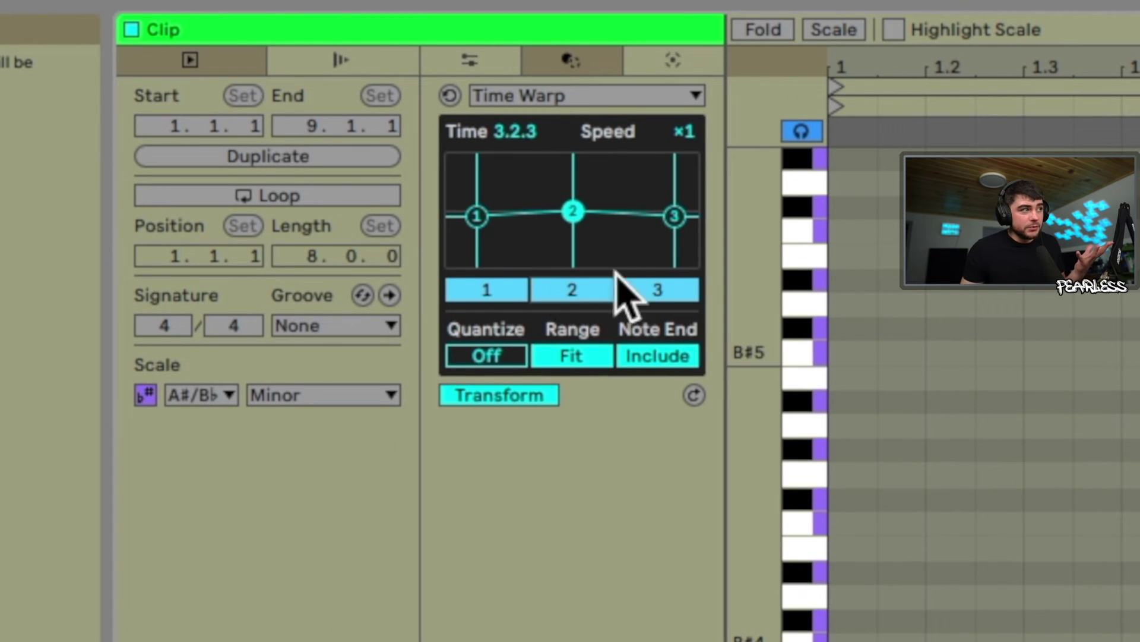
drag(564, 220, 573, 237)
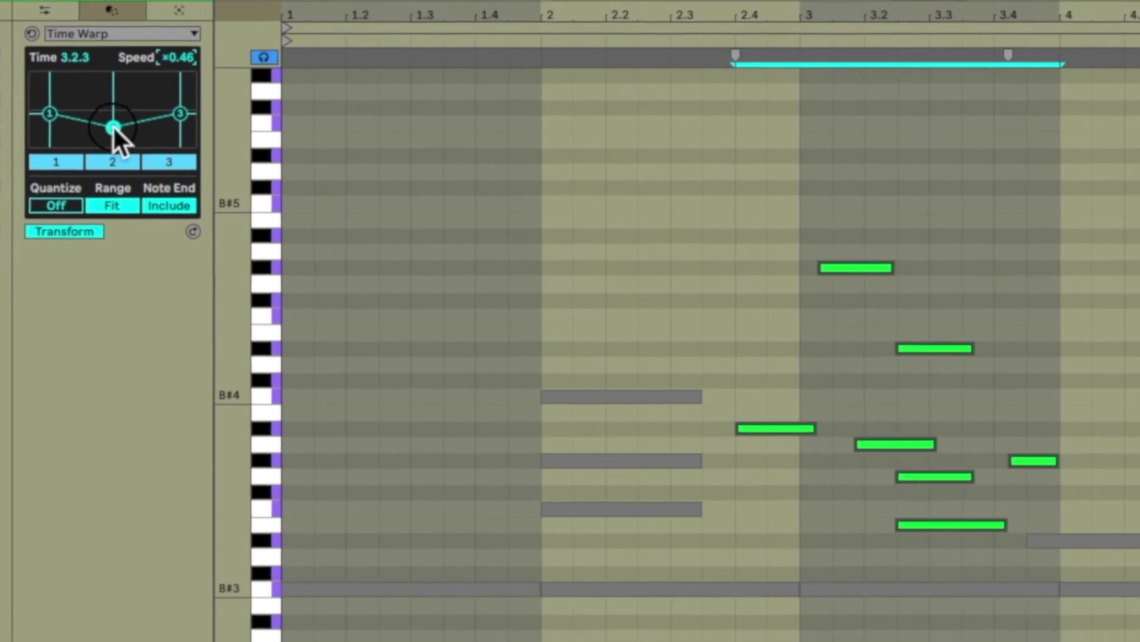
drag(50, 113, 53, 65)
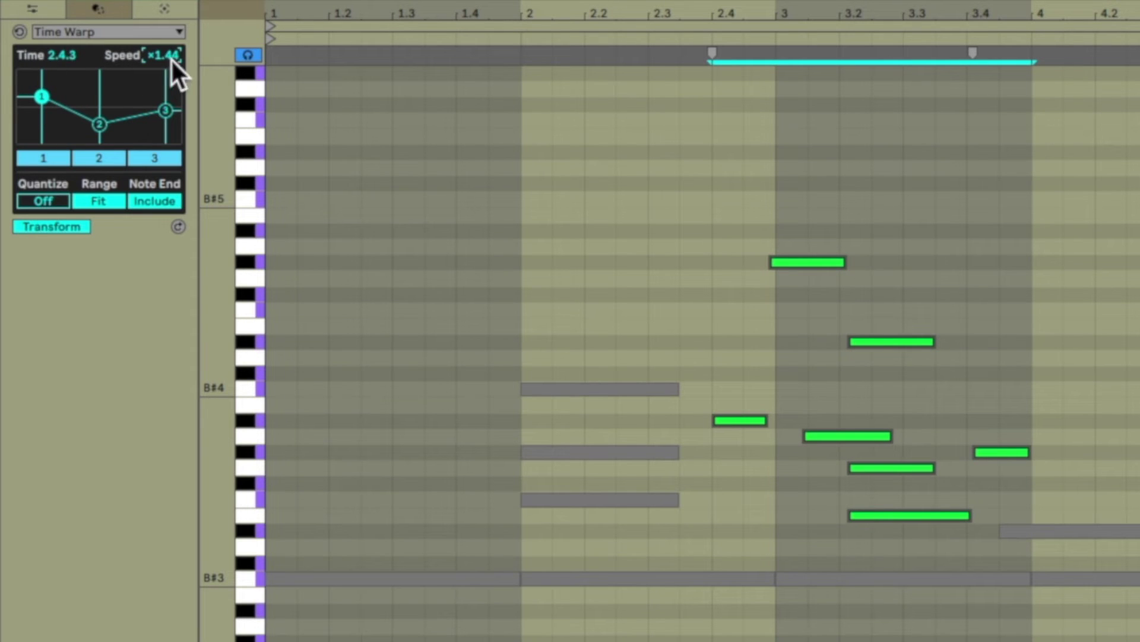
drag(165, 108, 175, 94)
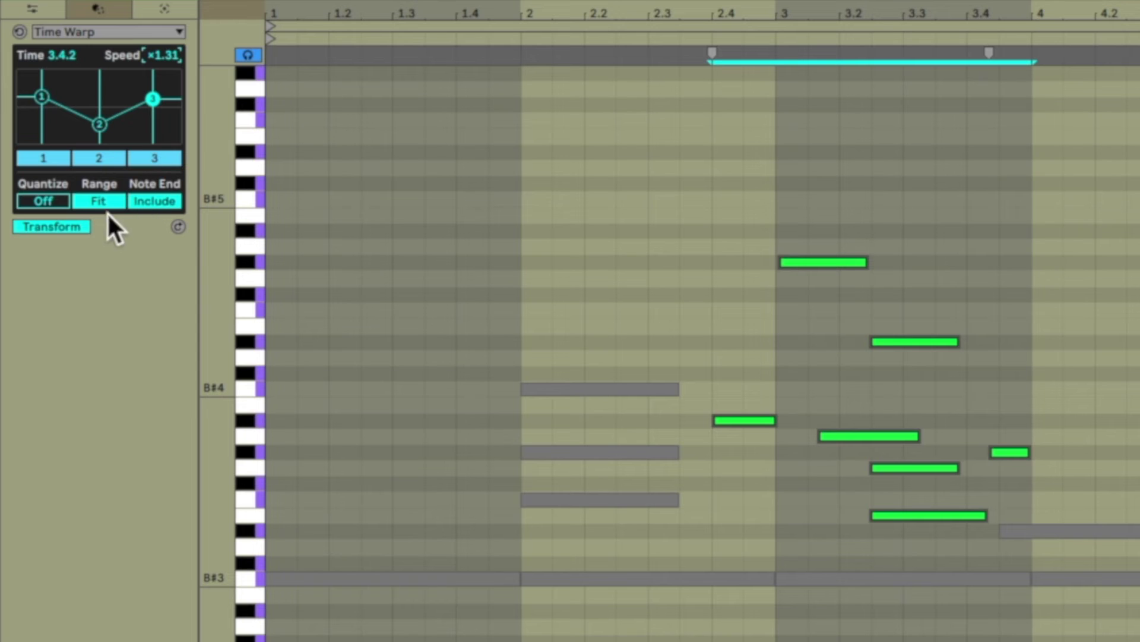
Raise the middle Time Warp breakpoint, set the first one to ×0.53 at 2.4.4 and turn on Quantize
mouse_move(97, 126)
mouse_down()
mouse_move(97, 101)
mouse_move(98, 116)
mouse_move(35, 126)
mouse_move(35, 138)
mouse_up()
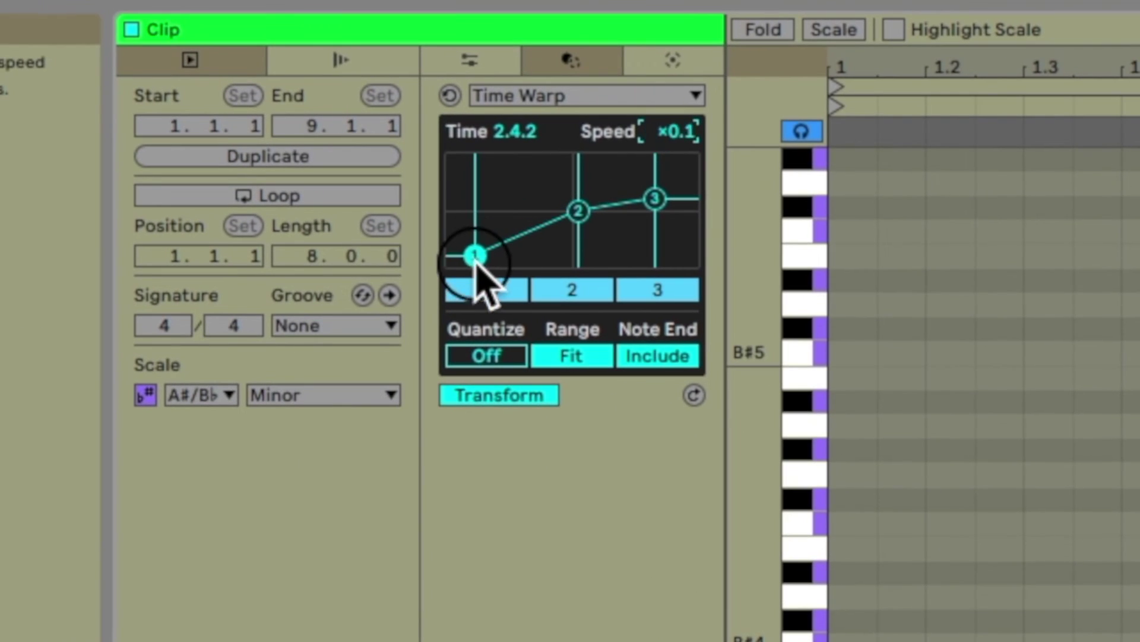
drag(476, 265, 498, 243)
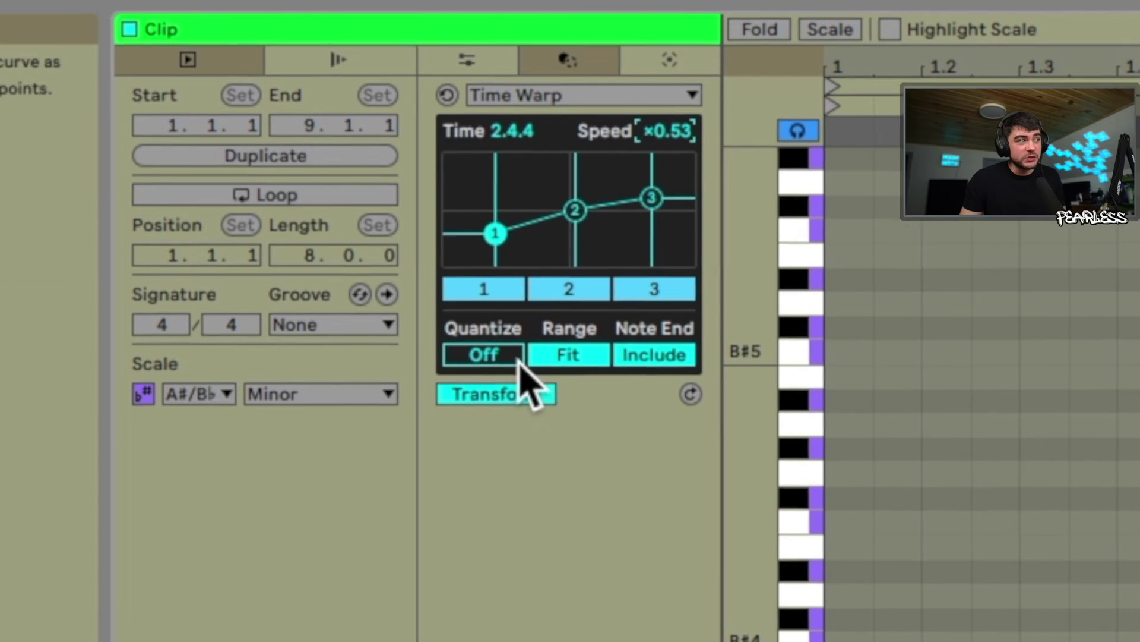
click(514, 356)
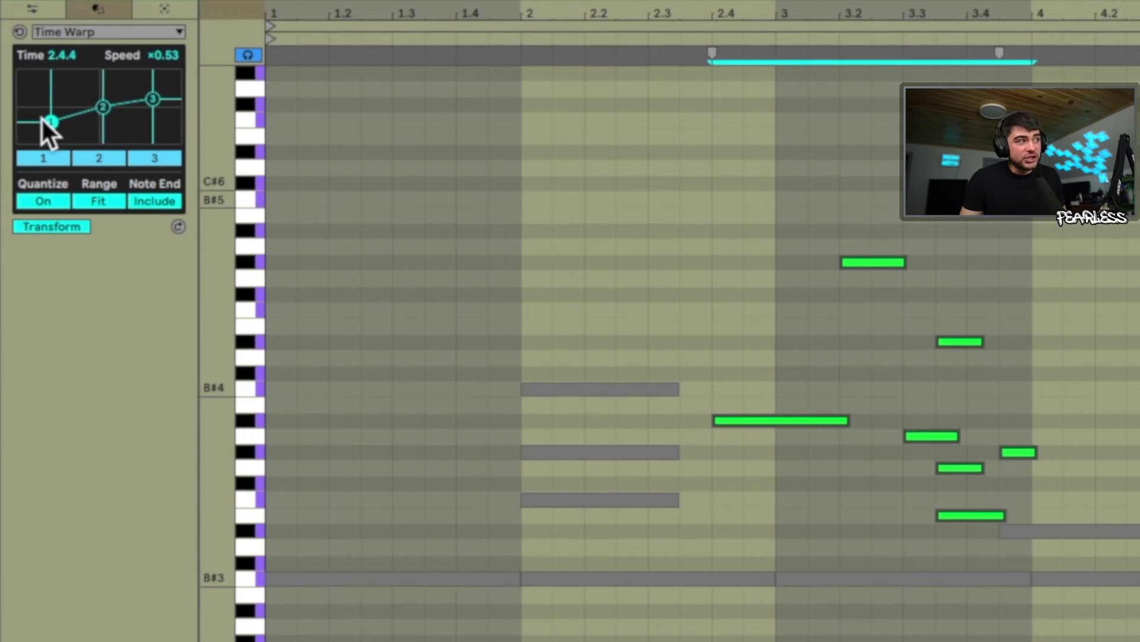
Set the first warp breakpoint to ×0.21 at 2.4.3 and the second to ×1.61 at 3.2.4, with Quantize turned off
mouse_move(41, 118)
mouse_down()
mouse_move(38, 98)
mouse_move(40, 131)
mouse_up()
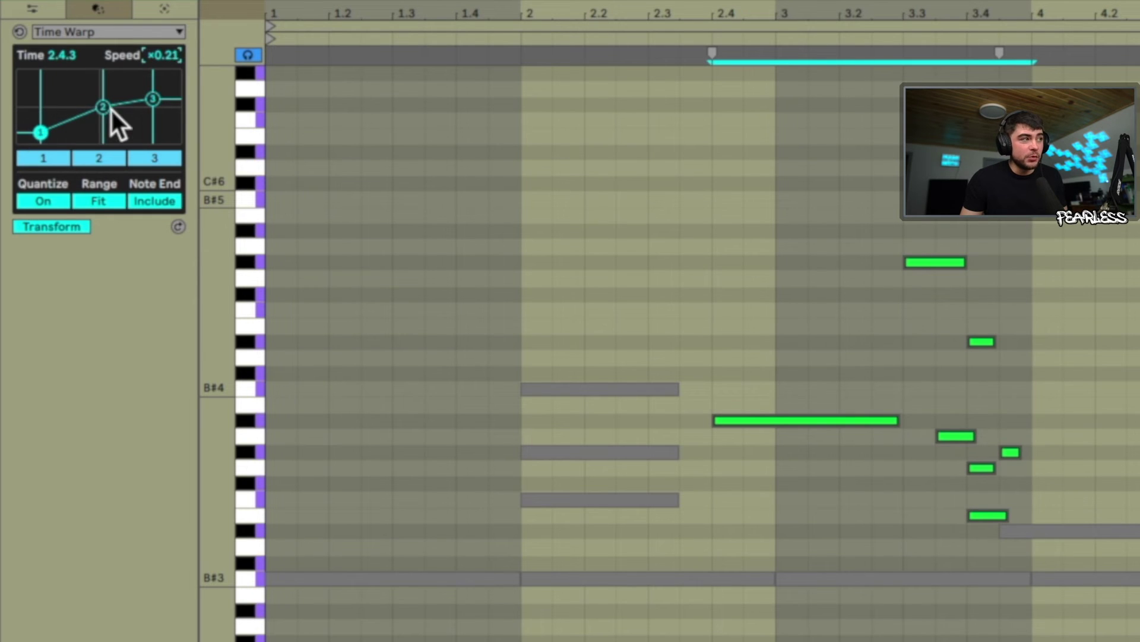
drag(104, 107, 106, 93)
click(59, 202)
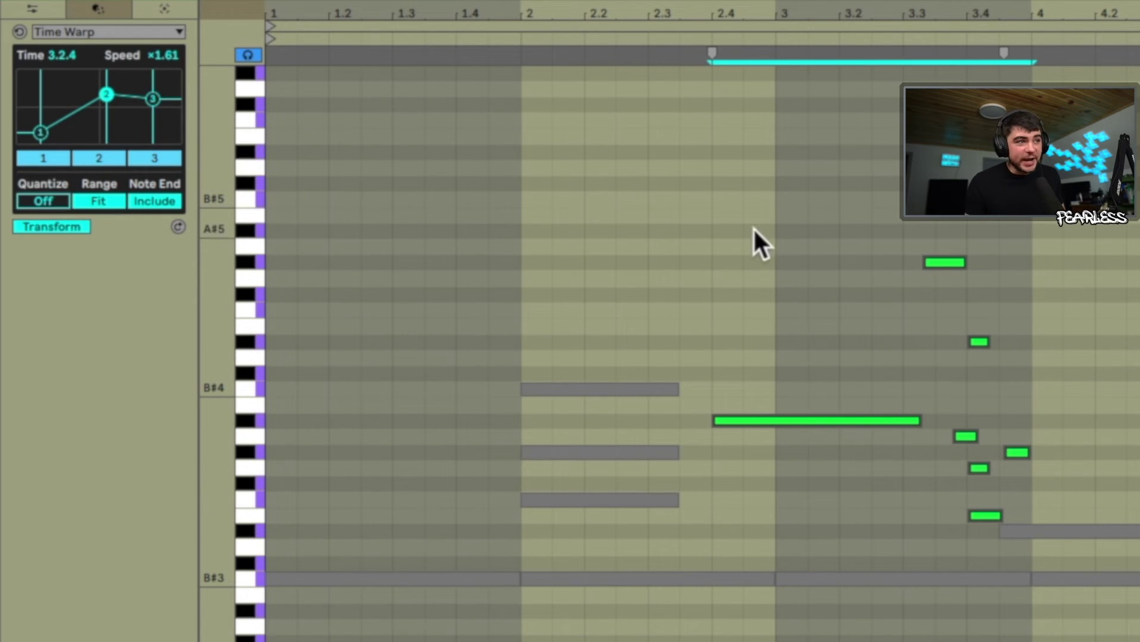
Try the time warp without Range Fit, restore Range Fit and toggle the Note End inclusion
click(98, 201)
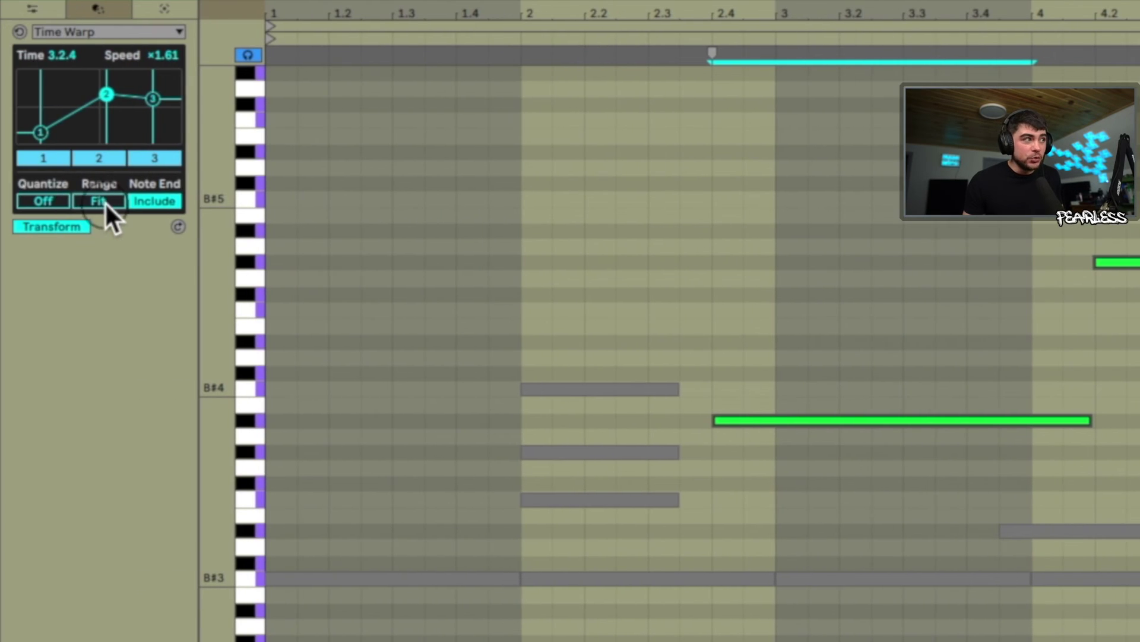
click(106, 203)
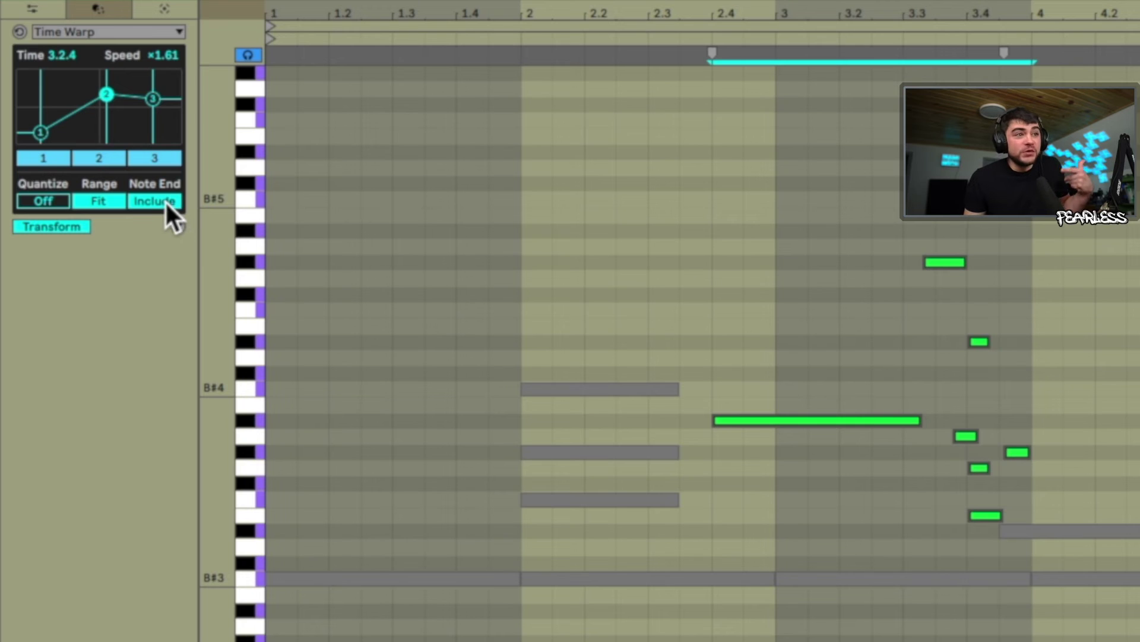
click(165, 201)
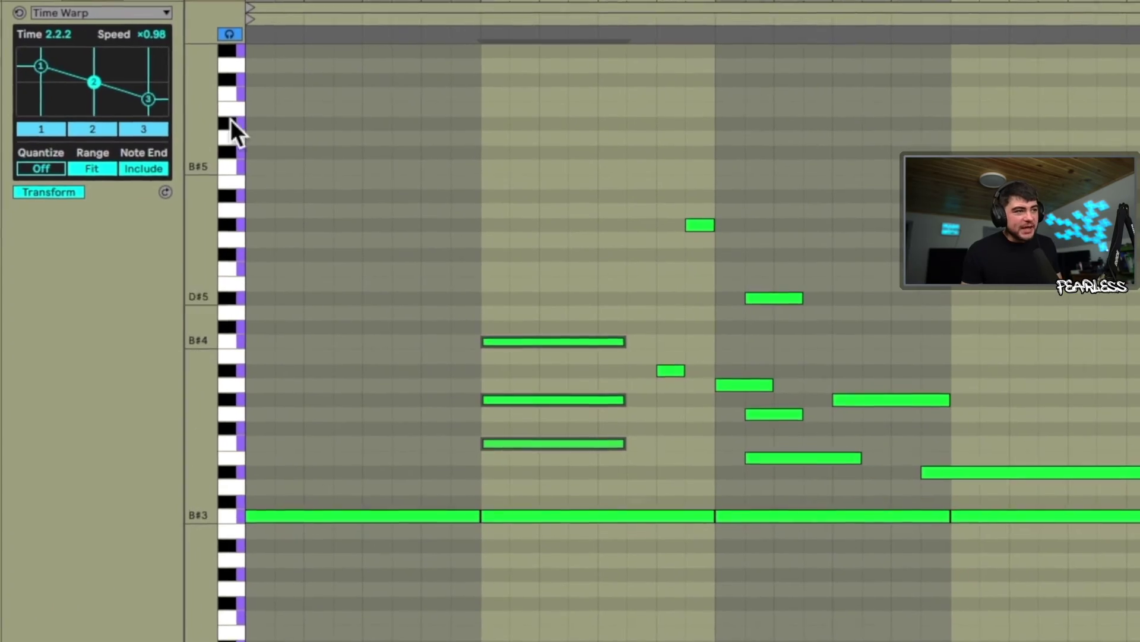
Reapply Strum to the selected chord at bar 2 using Low -100%, High 100% and tension -16%
click(277, 120)
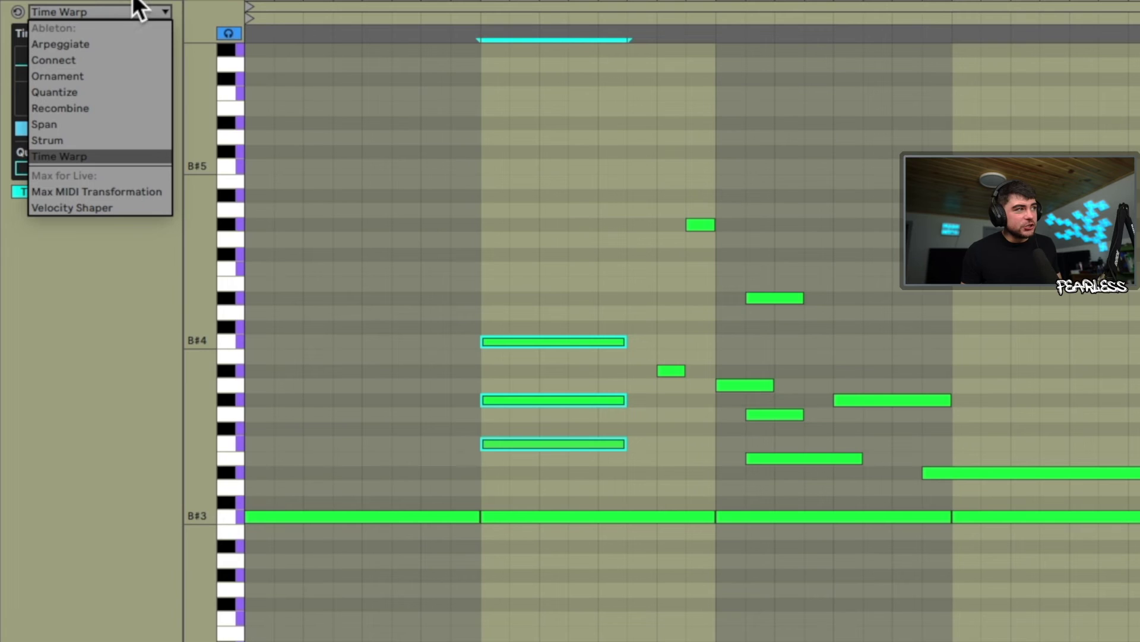
click(84, 139)
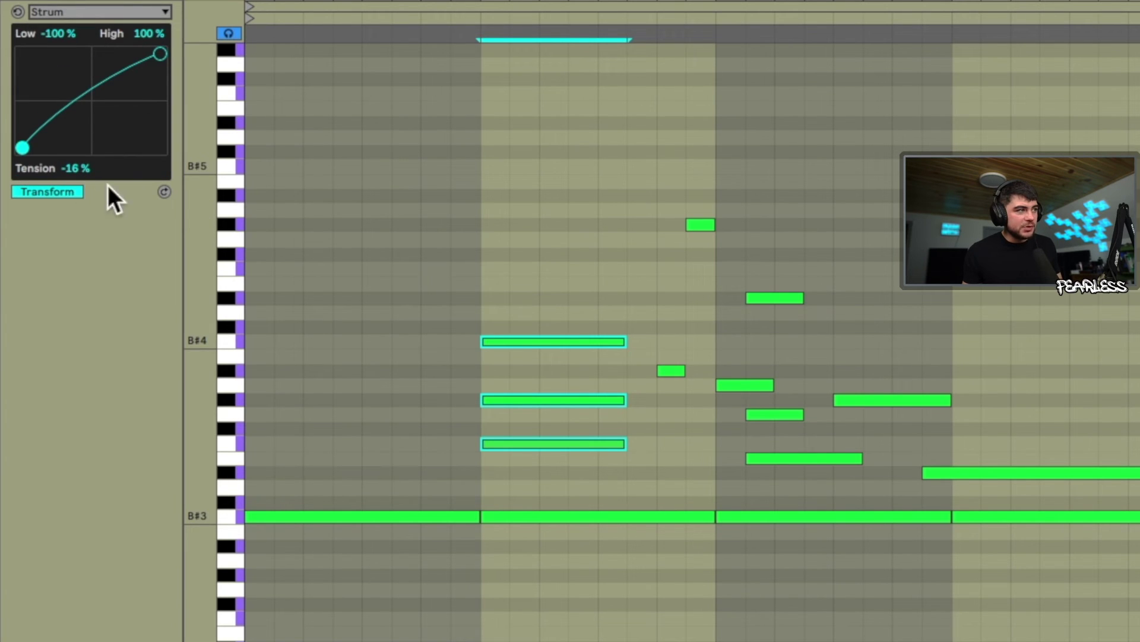
click(164, 190)
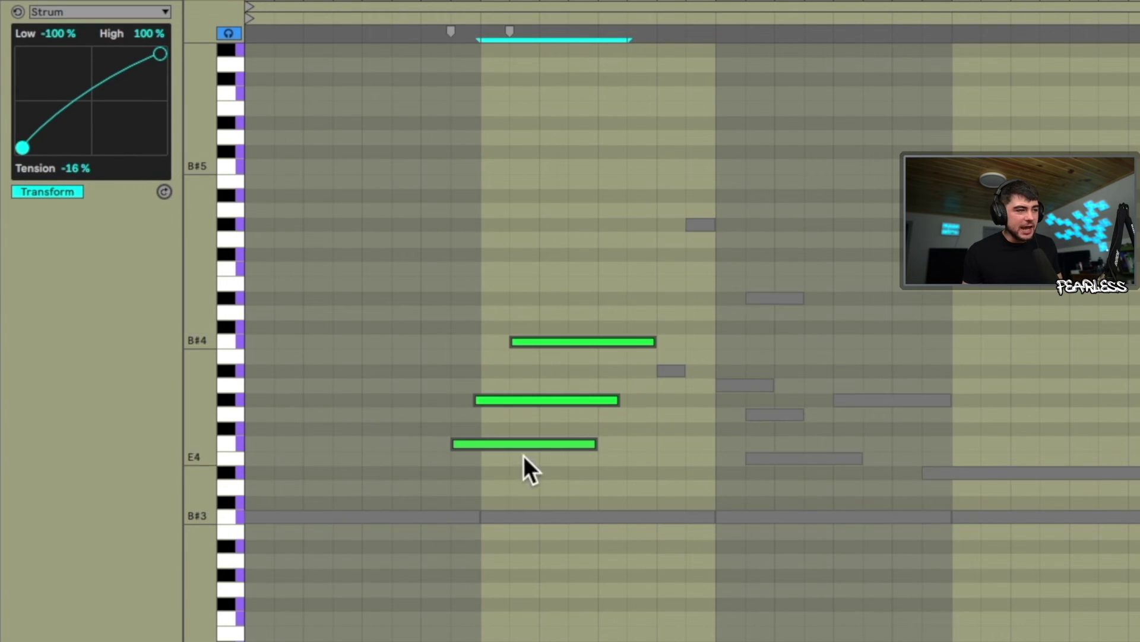
Switch to Time Warp and reshape the strummed chord's timing by moving the first and third breakpoints
click(137, 13)
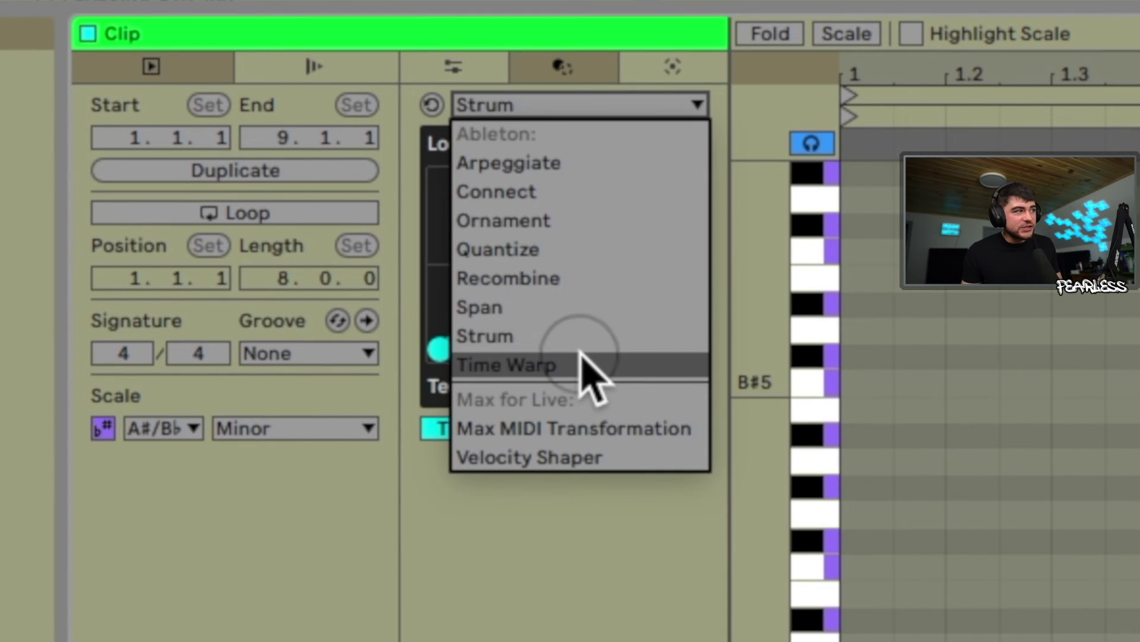
click(586, 367)
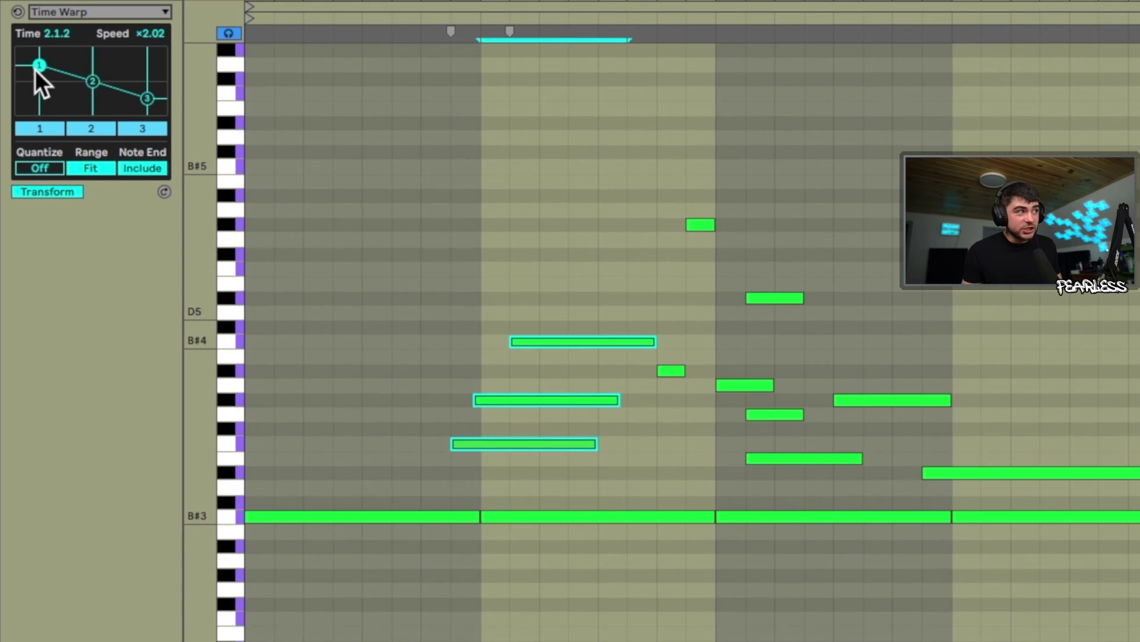
drag(471, 201, 469, 228)
drag(36, 79, 84, 51)
drag(146, 85, 143, 102)
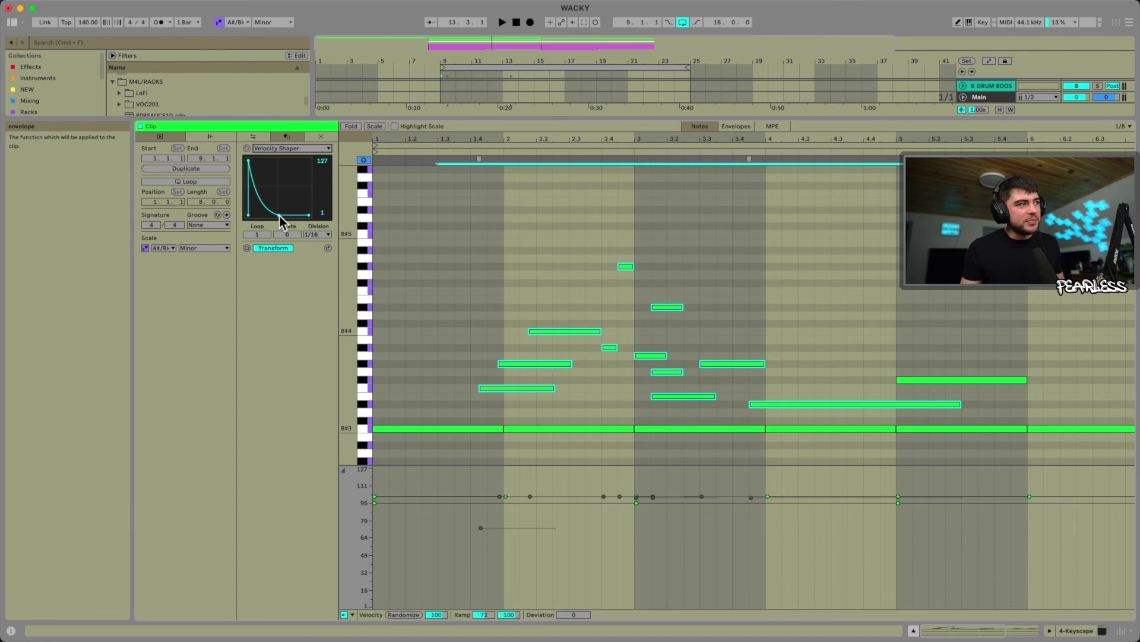
Reshape the Velocity Shaper envelope for the selected notes into an early dip followed by a curved rise to 127
drag(280, 215, 311, 160)
drag(295, 214, 294, 184)
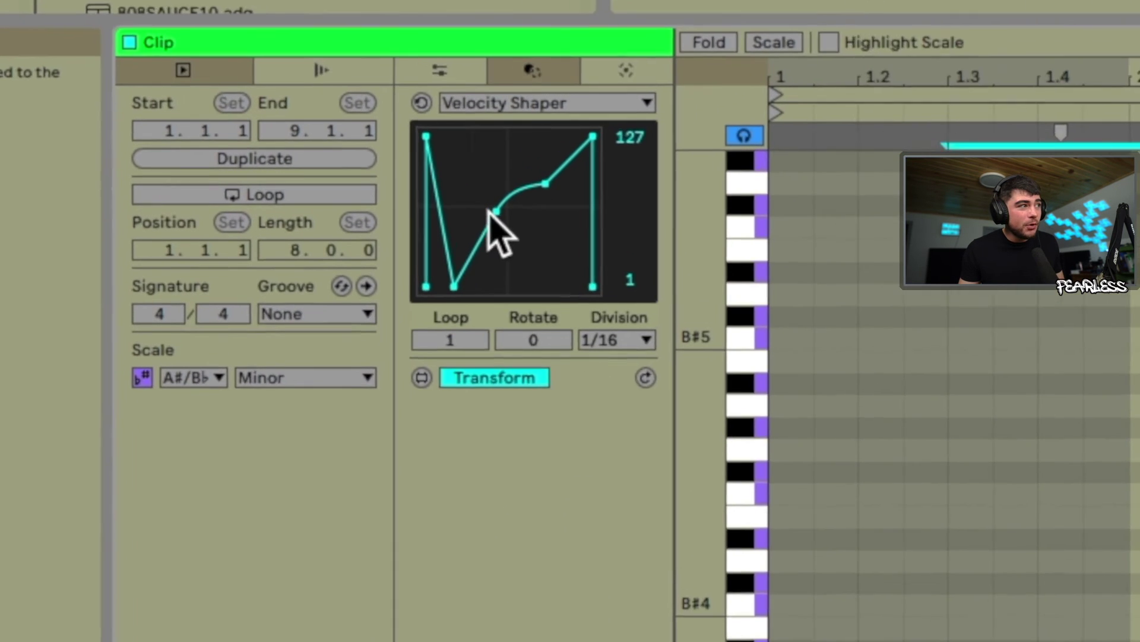
click(258, 160)
Add more peaks and drops to the middle of the Velocity Shaper envelope to form a jagged curve
drag(562, 217, 555, 344)
drag(615, 175, 579, 330)
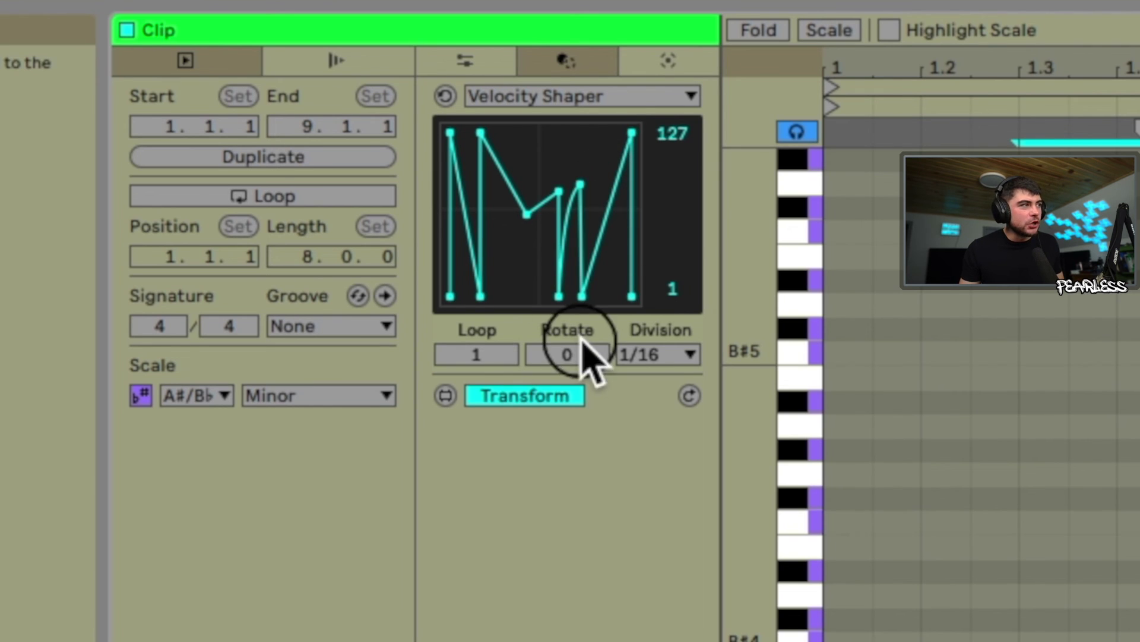
drag(514, 190, 484, 356)
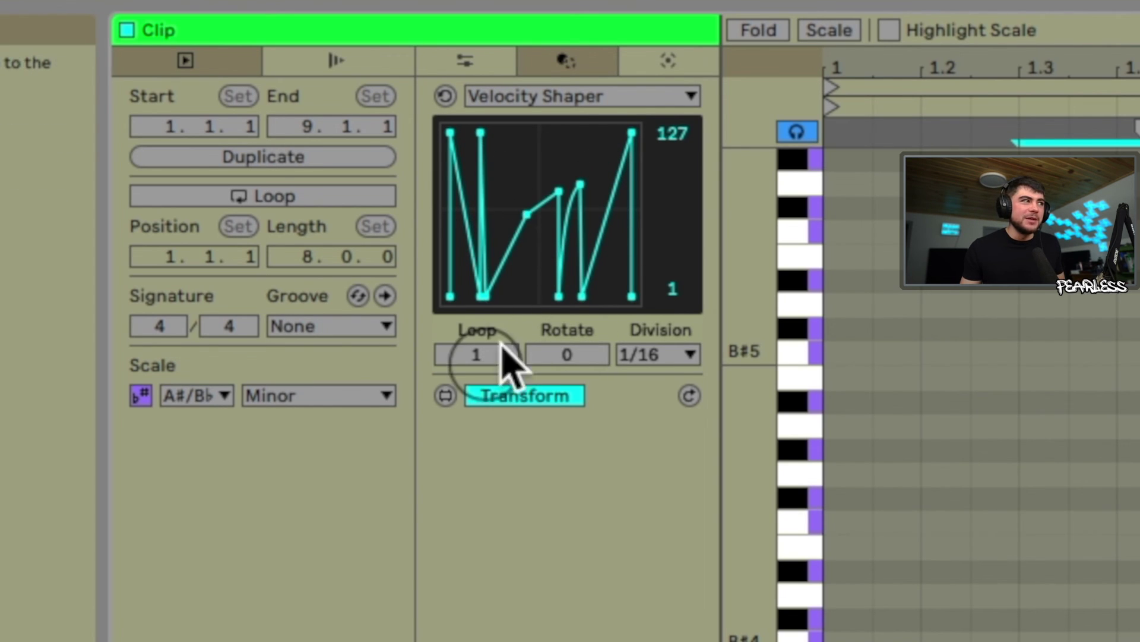
drag(534, 224, 567, 232)
drag(518, 202, 509, 176)
drag(552, 274, 535, 326)
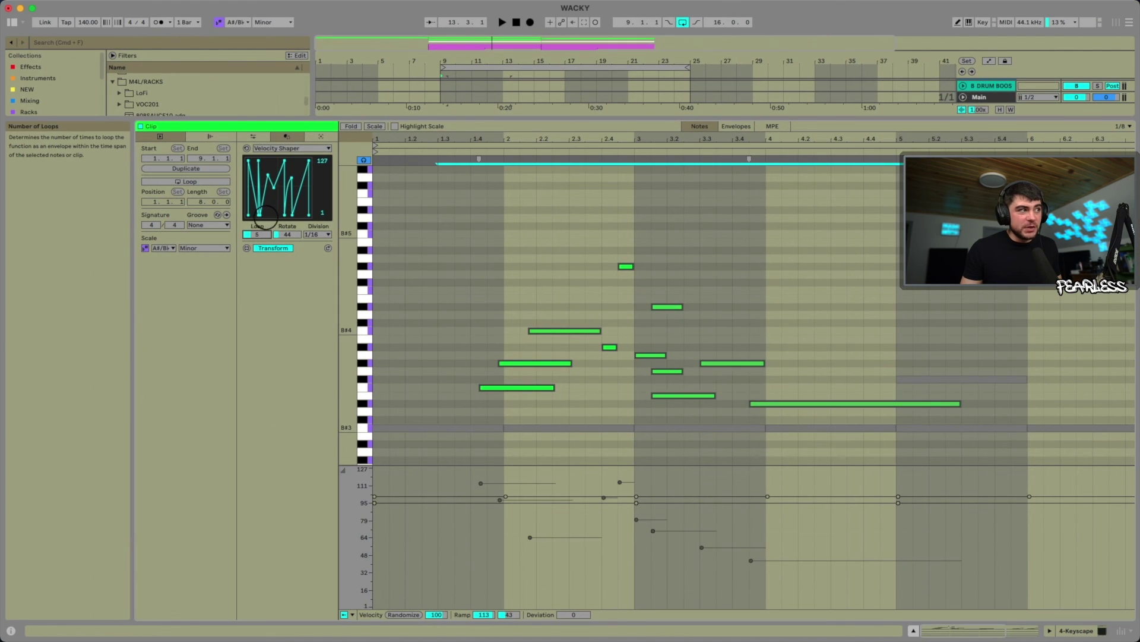
Set the Velocity Shaper's loop count to 1 and open the division choices
drag(266, 216, 266, 204)
click(665, 369)
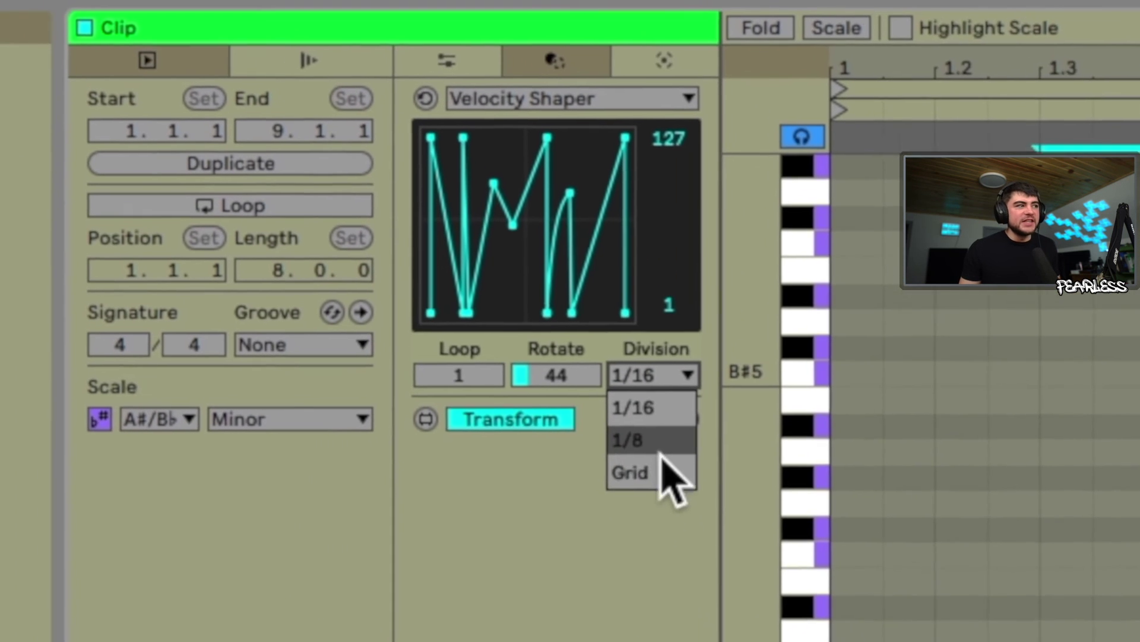